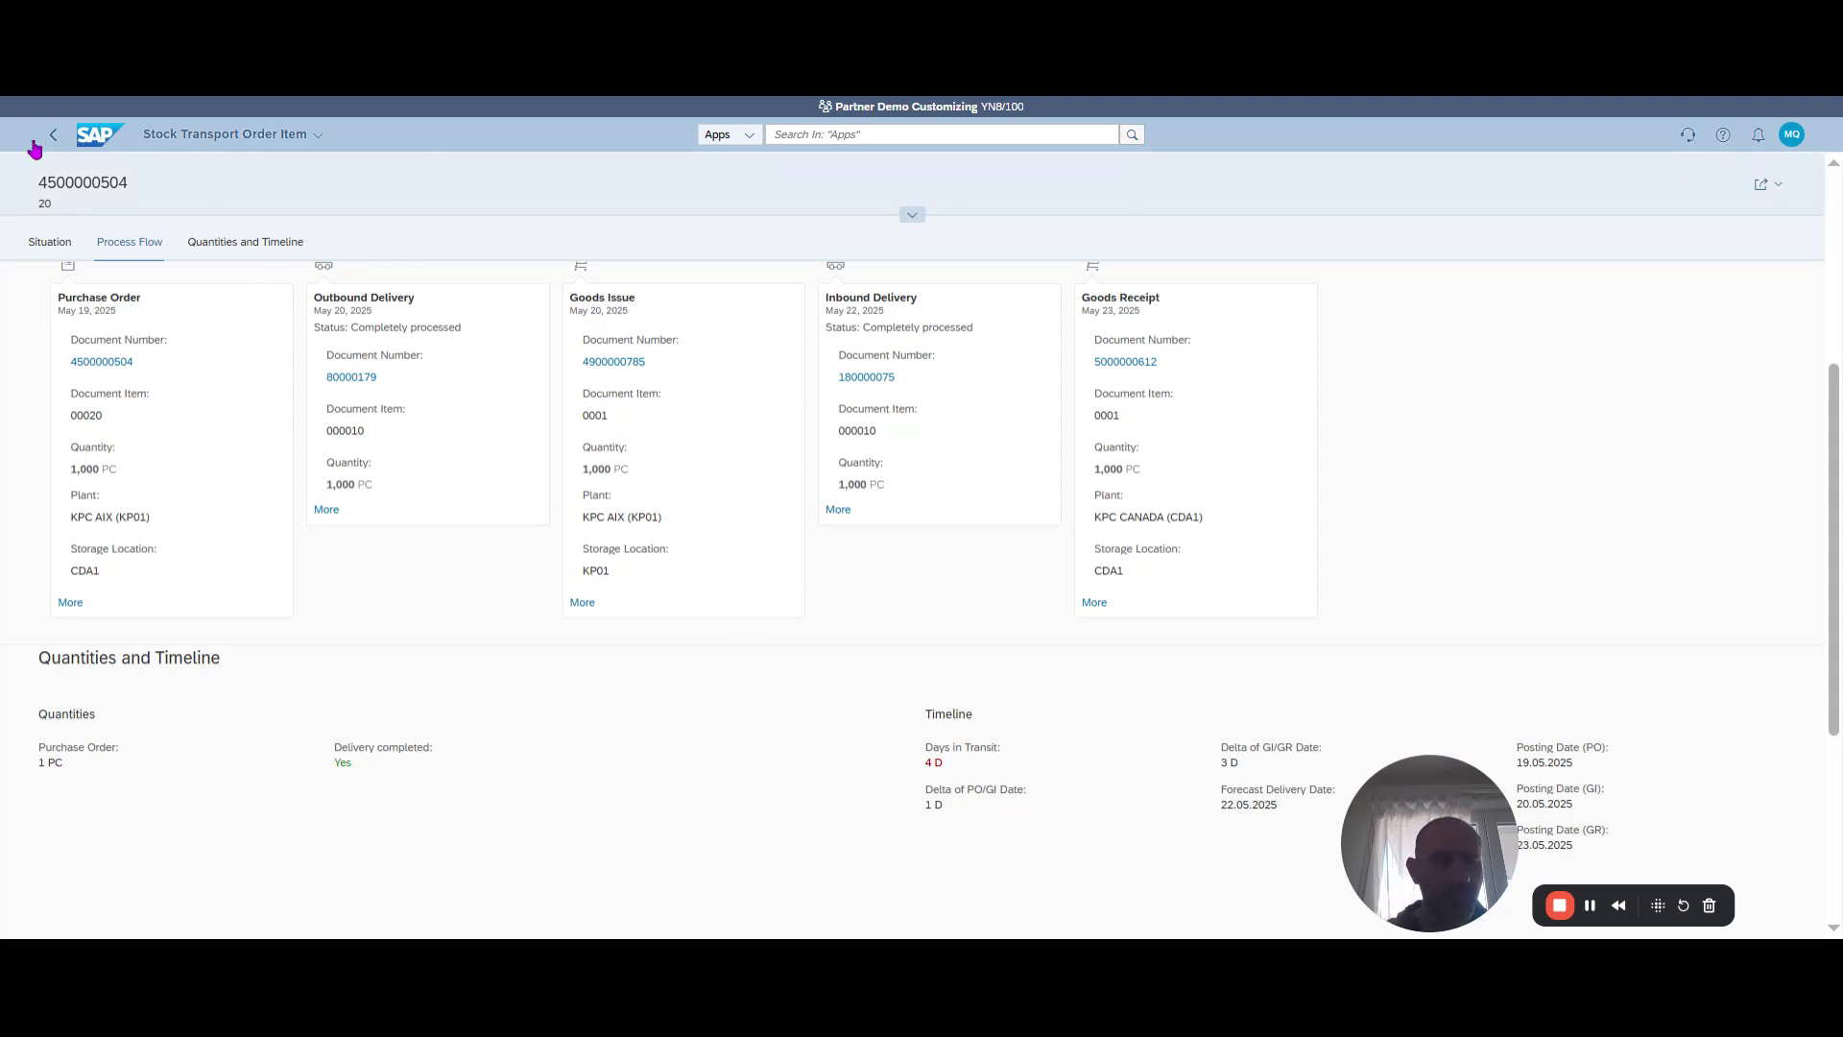
# Search the apps for MIRO from the home page and open Create Supplier Invoice - Advanced.
pyautogui.click(114, 144)
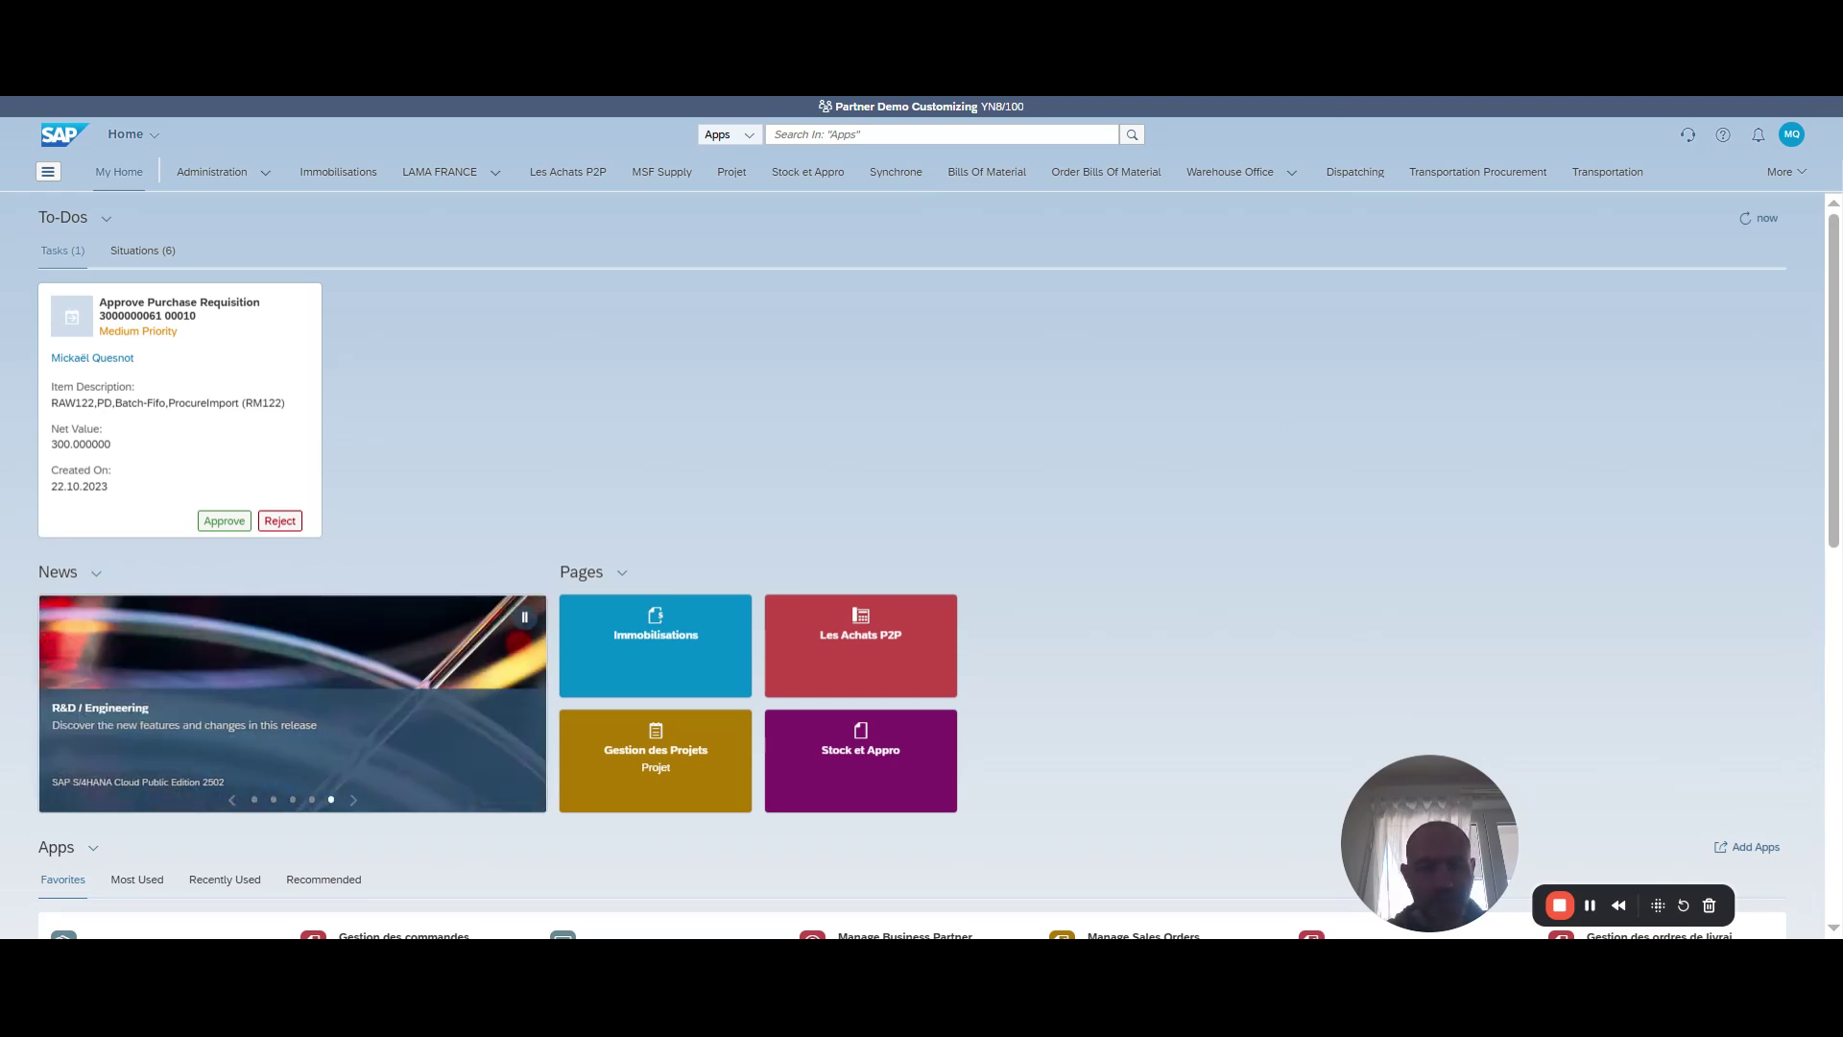
pyautogui.click(807, 135)
pyautogui.write('MIR')
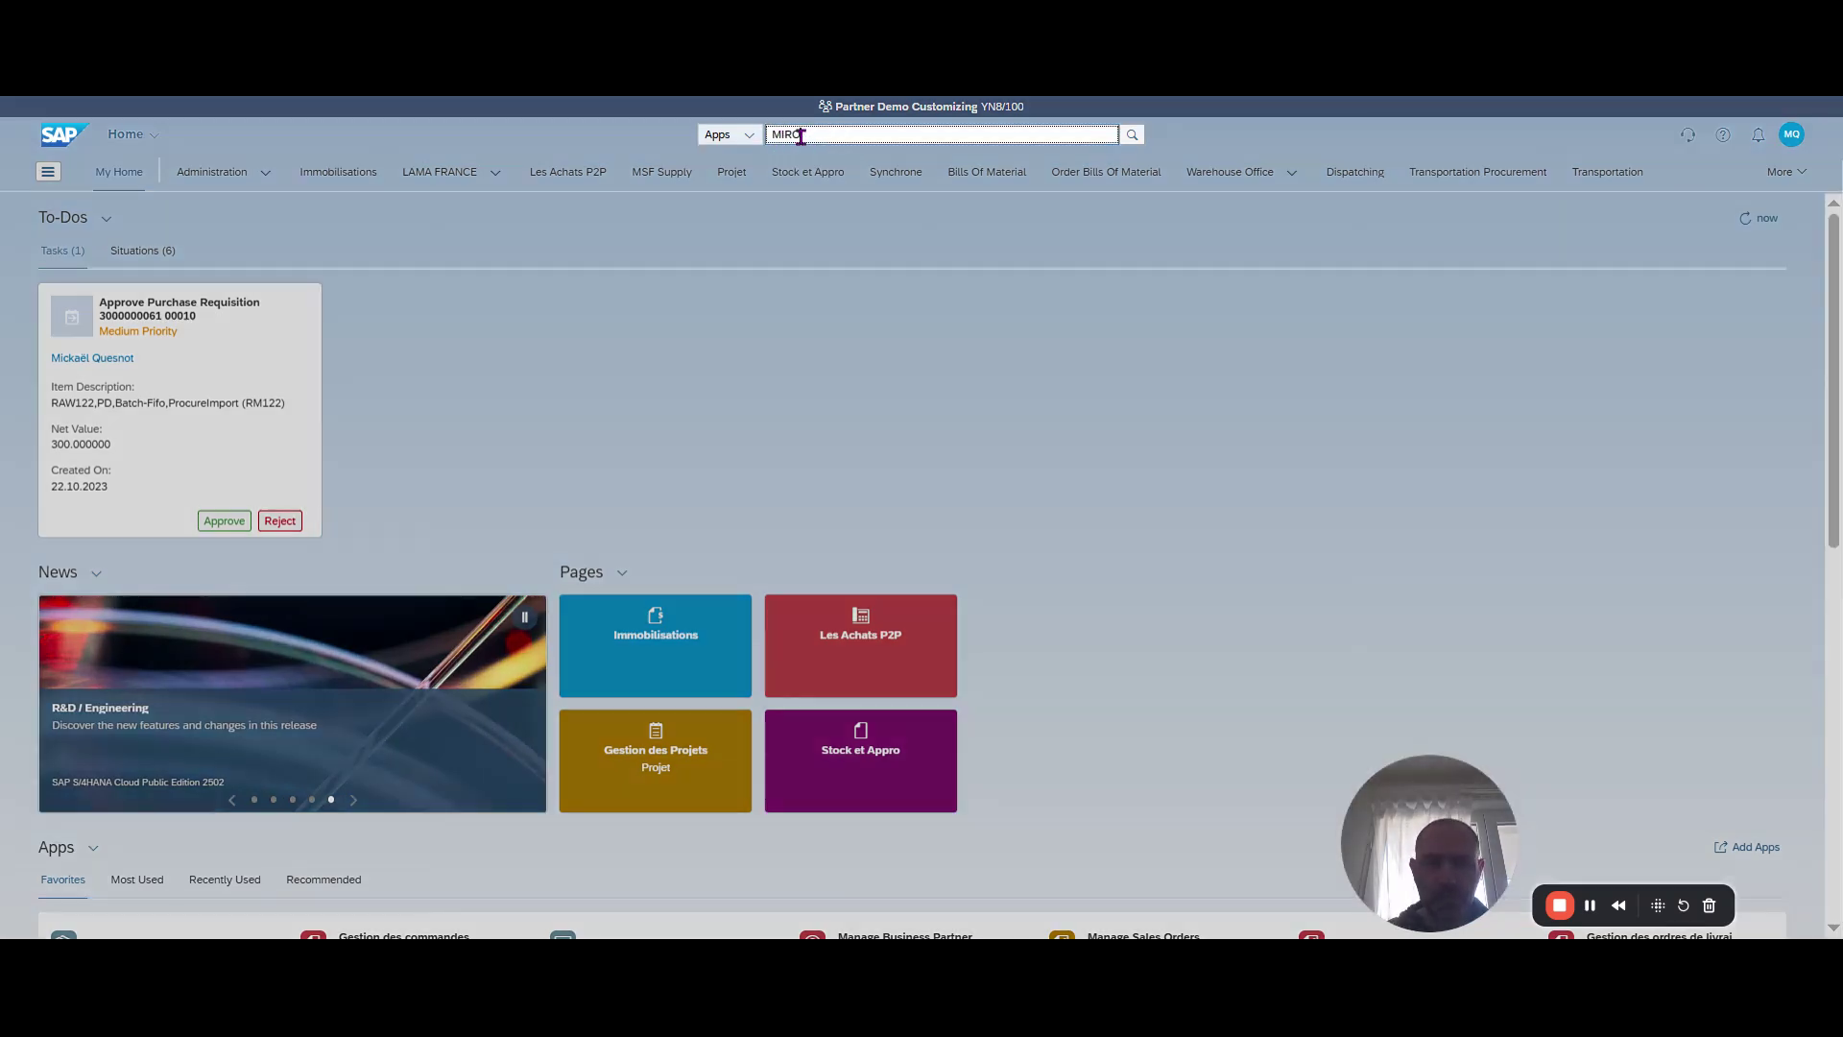
pyautogui.write('O')
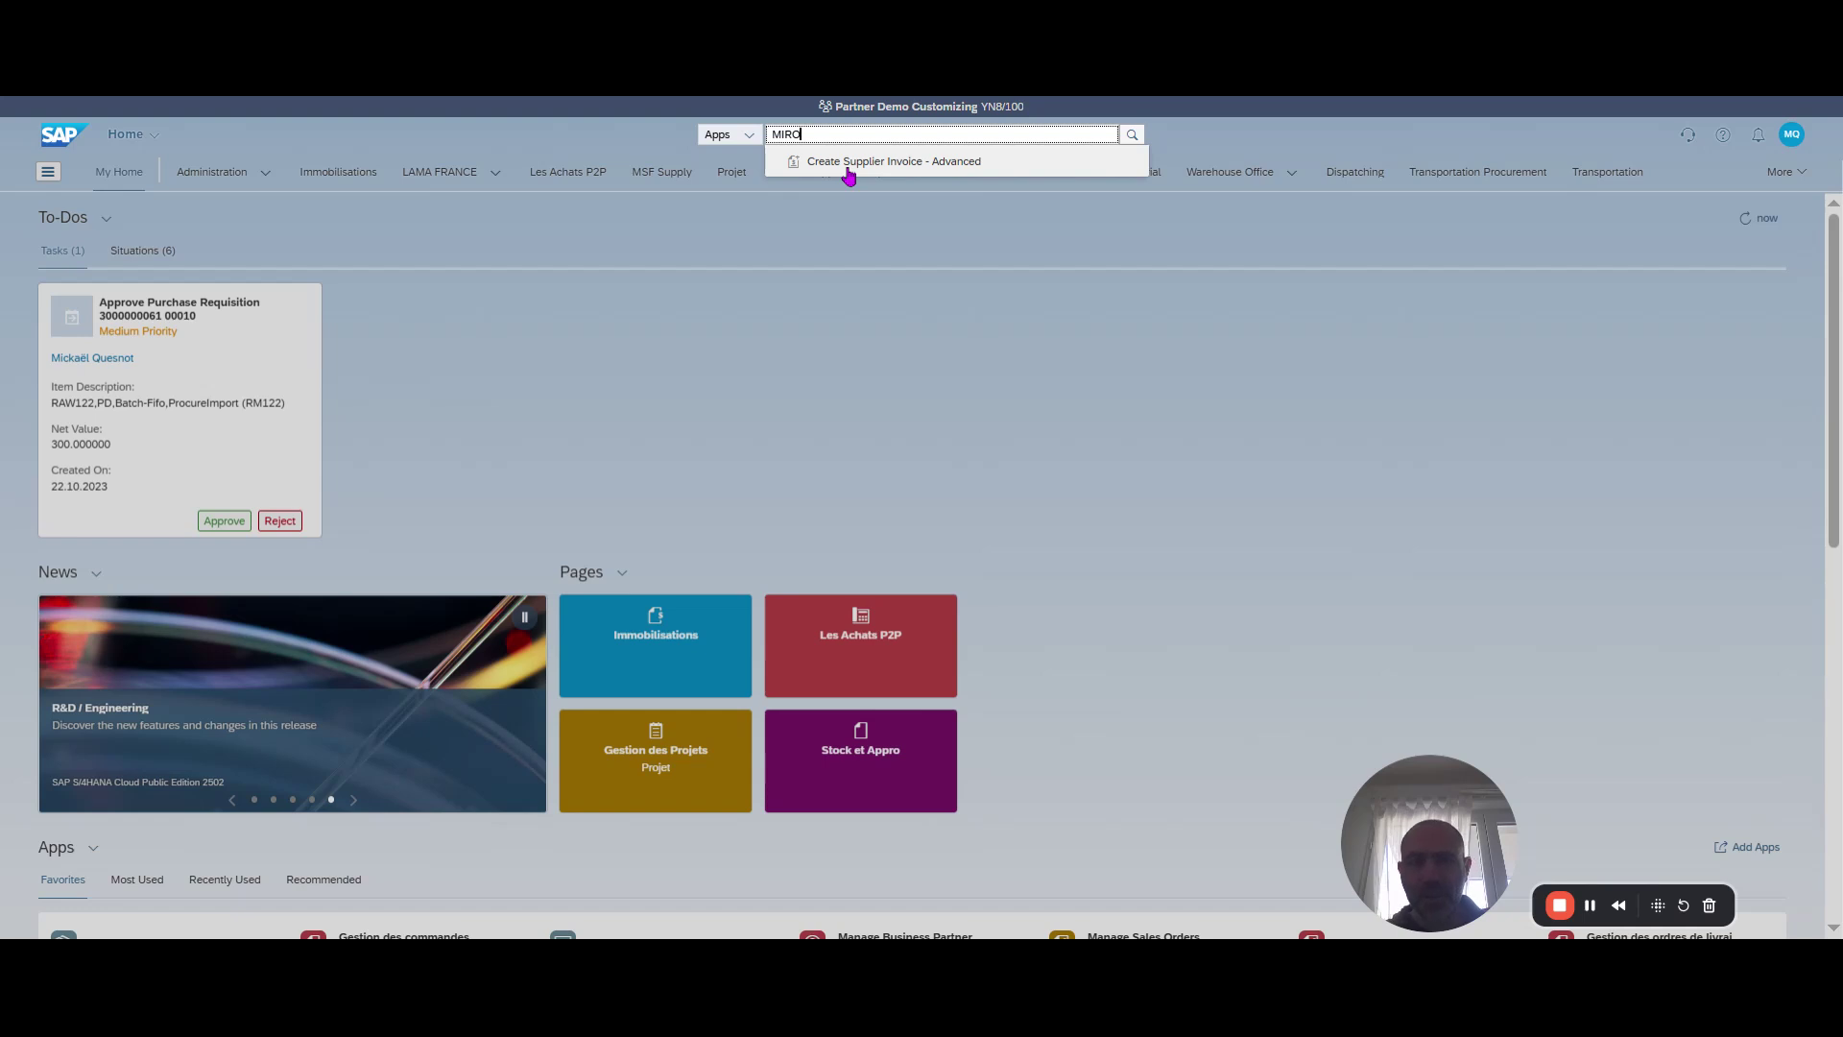
pyautogui.click(849, 163)
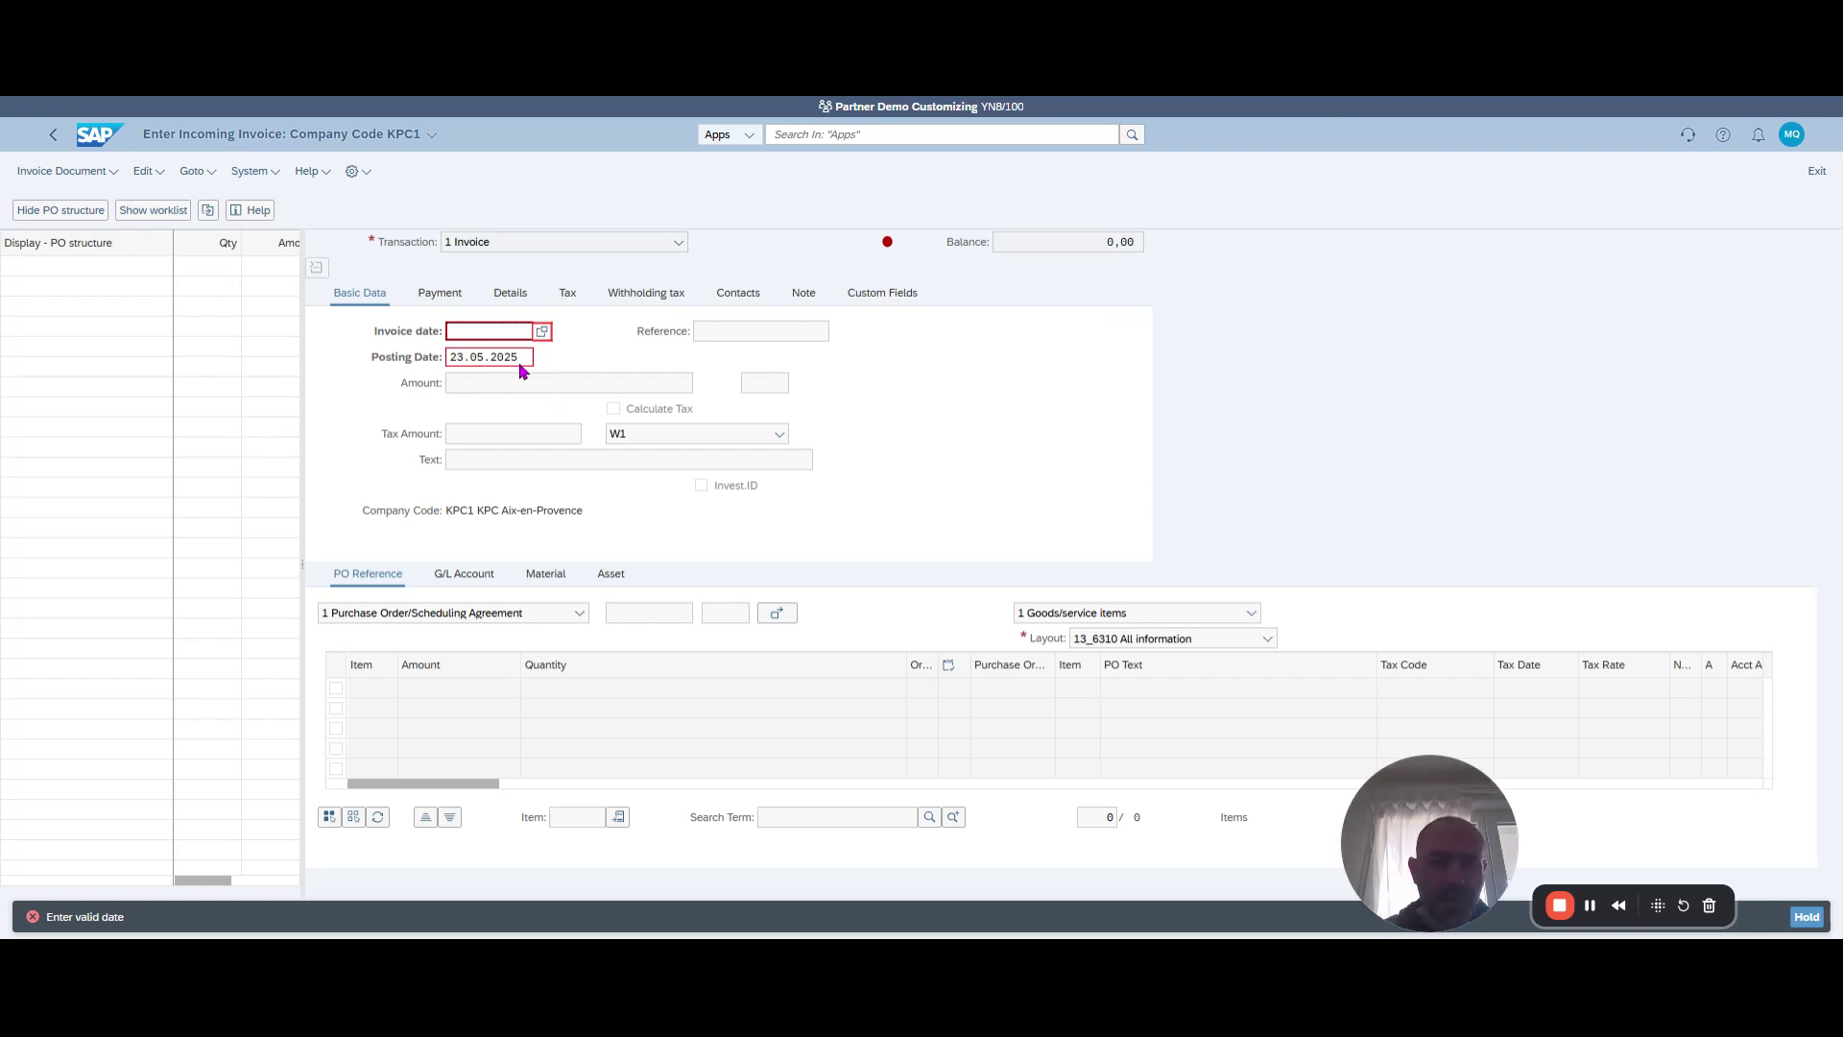
# Set the invoice date to 23.05.2025, copied from the posting date, and enter the reference "STO's DEMO".
pyautogui.moveTo(521, 370); pyautogui.dragTo(417, 369)
pyautogui.hotkey('ctrl', 'c')
pyautogui.click(474, 334)
pyautogui.hotkey('ctrl', 'v')
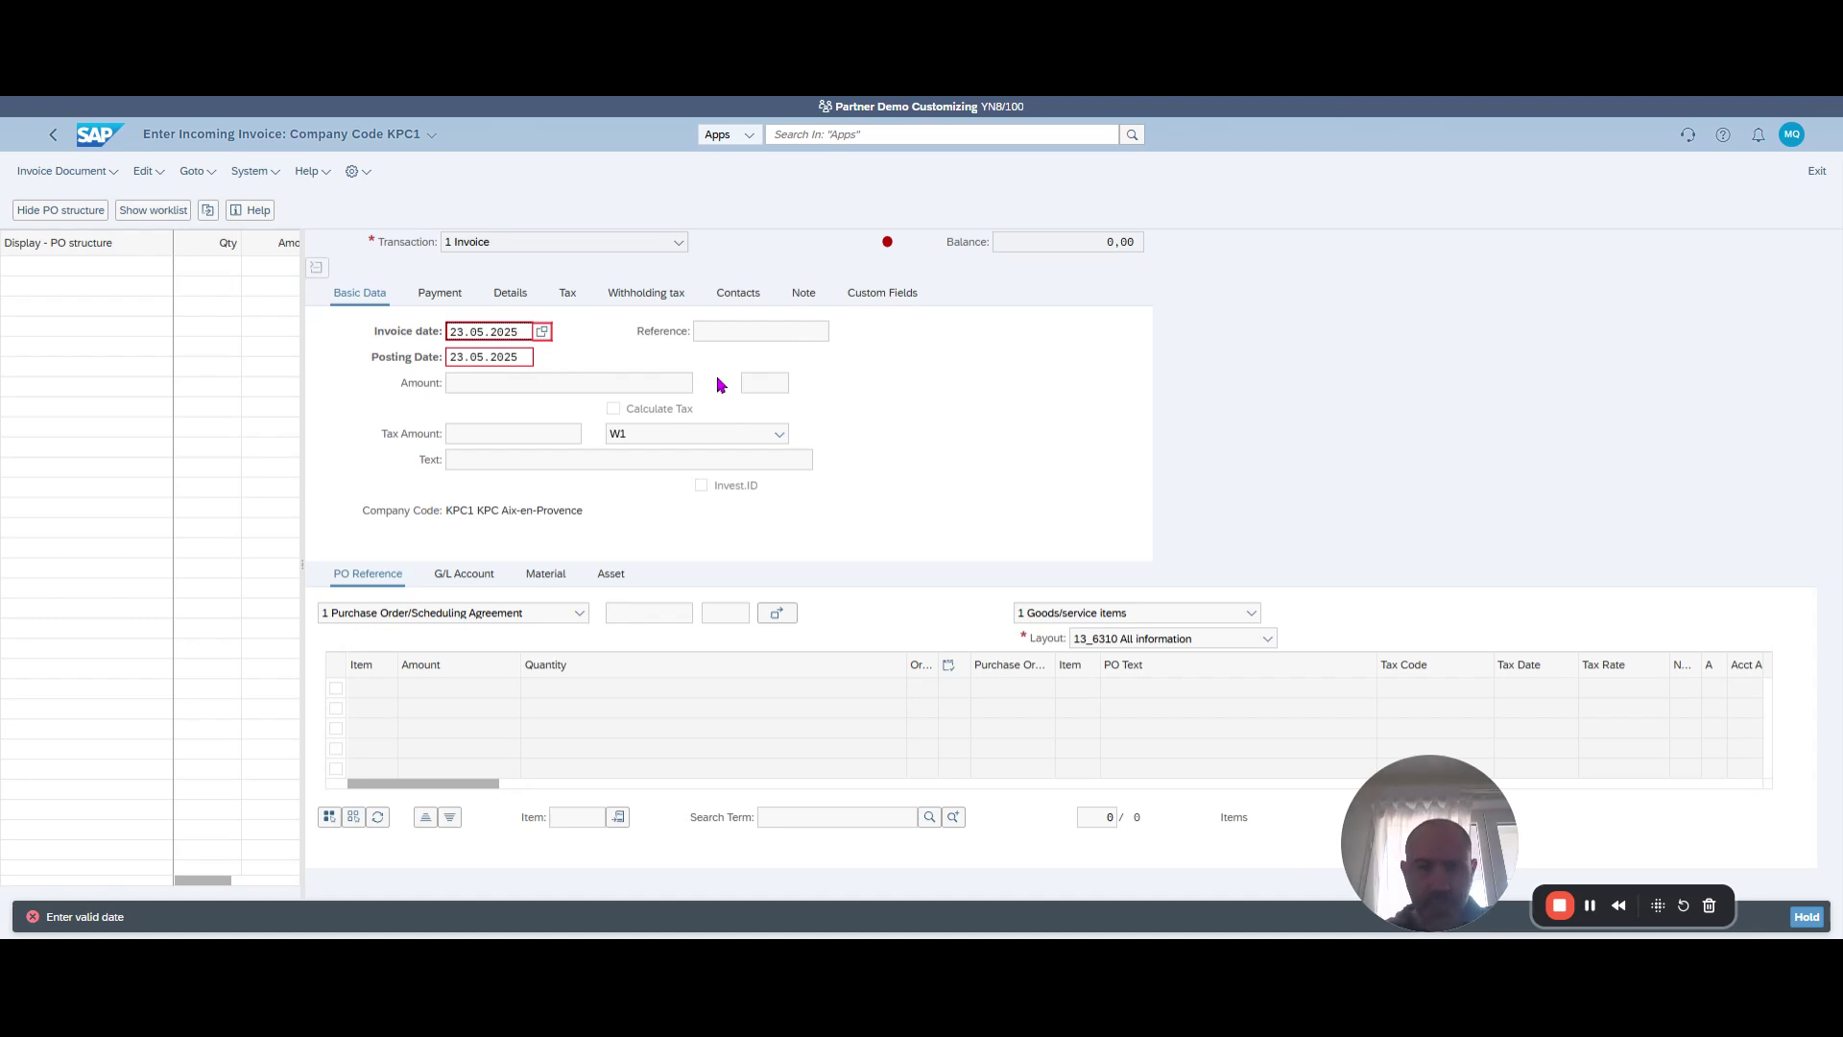
pyautogui.press('Return')
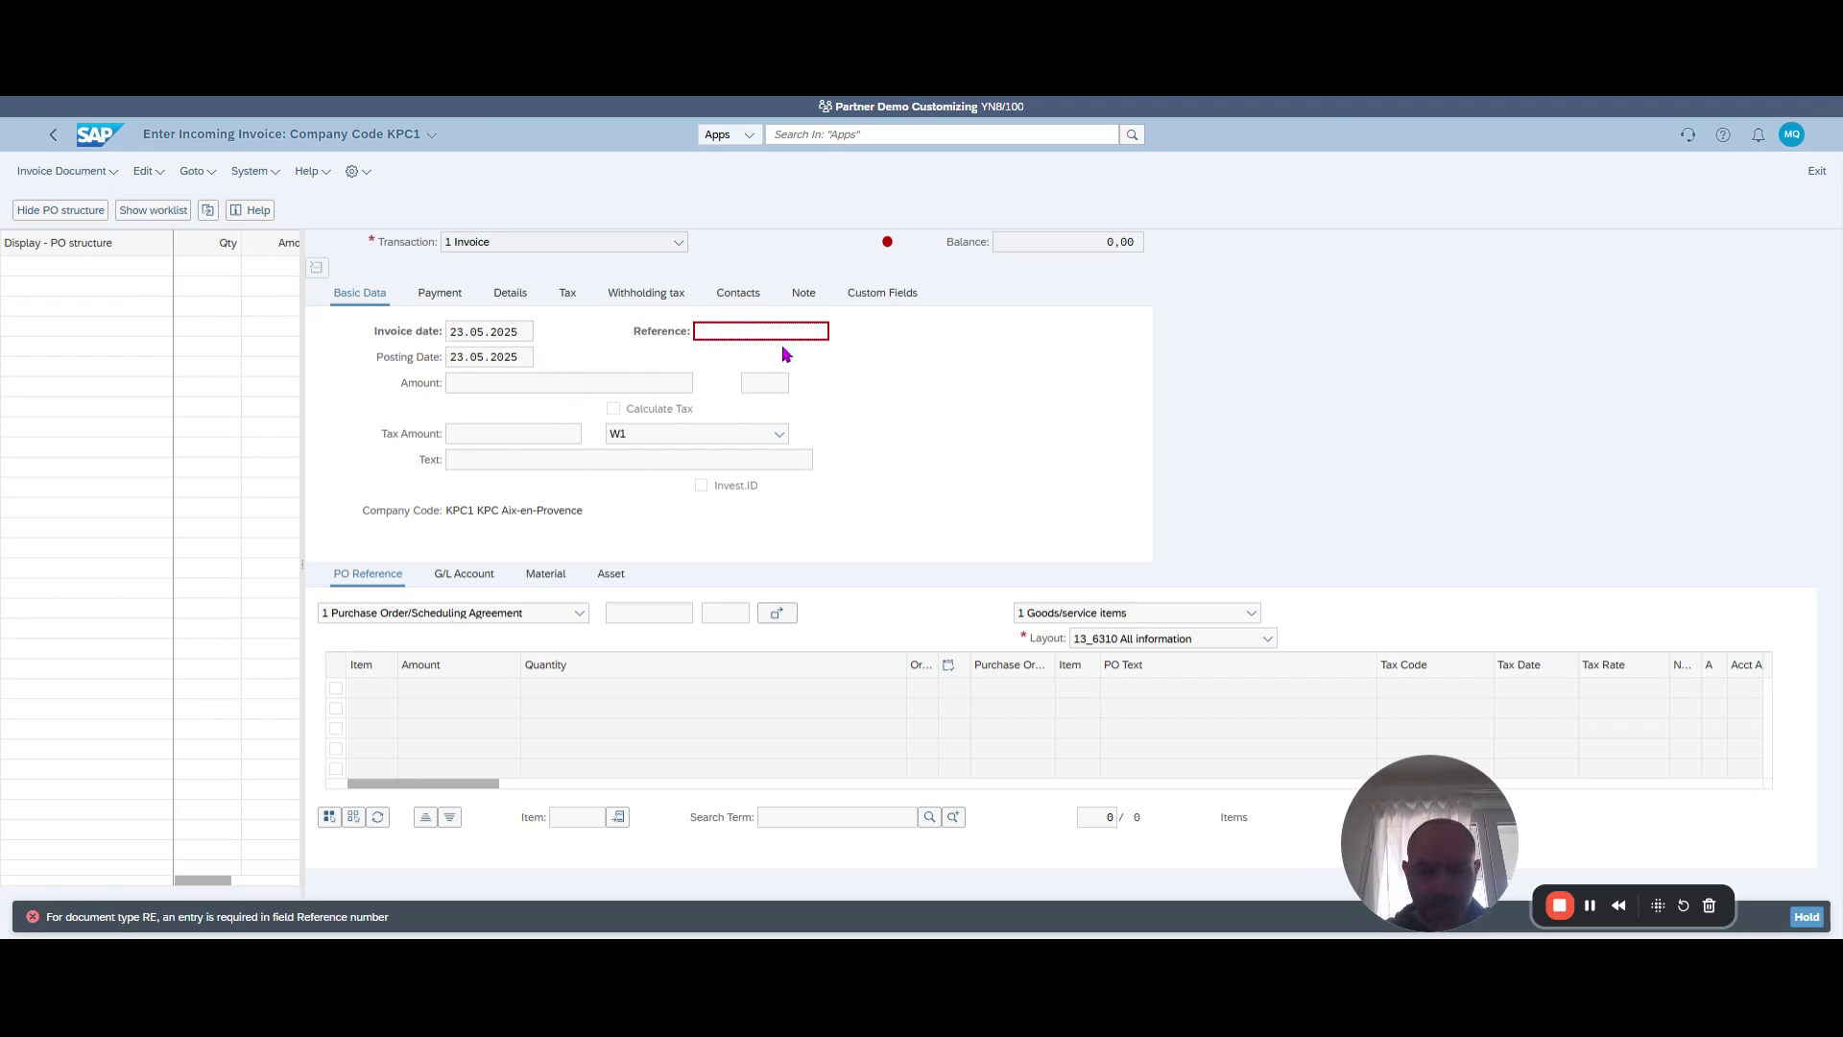
pyautogui.write('STO')
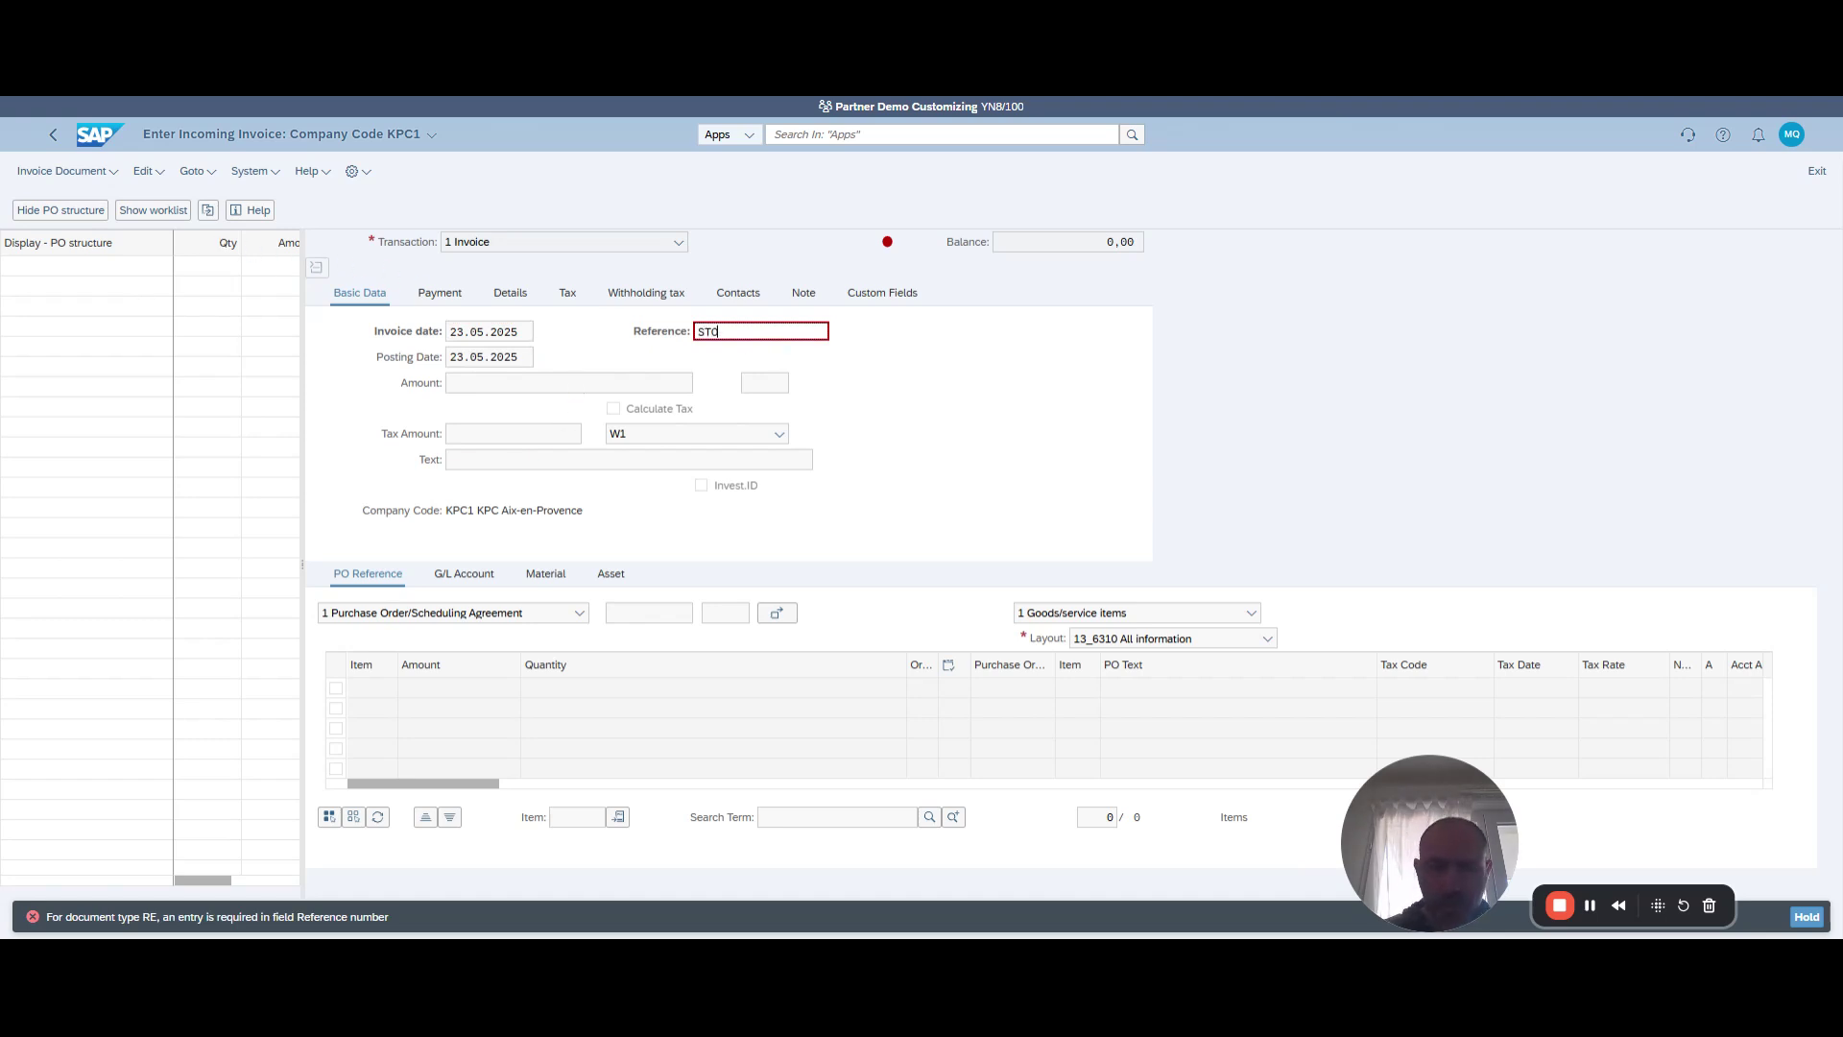
pyautogui.write("'s DEMO")
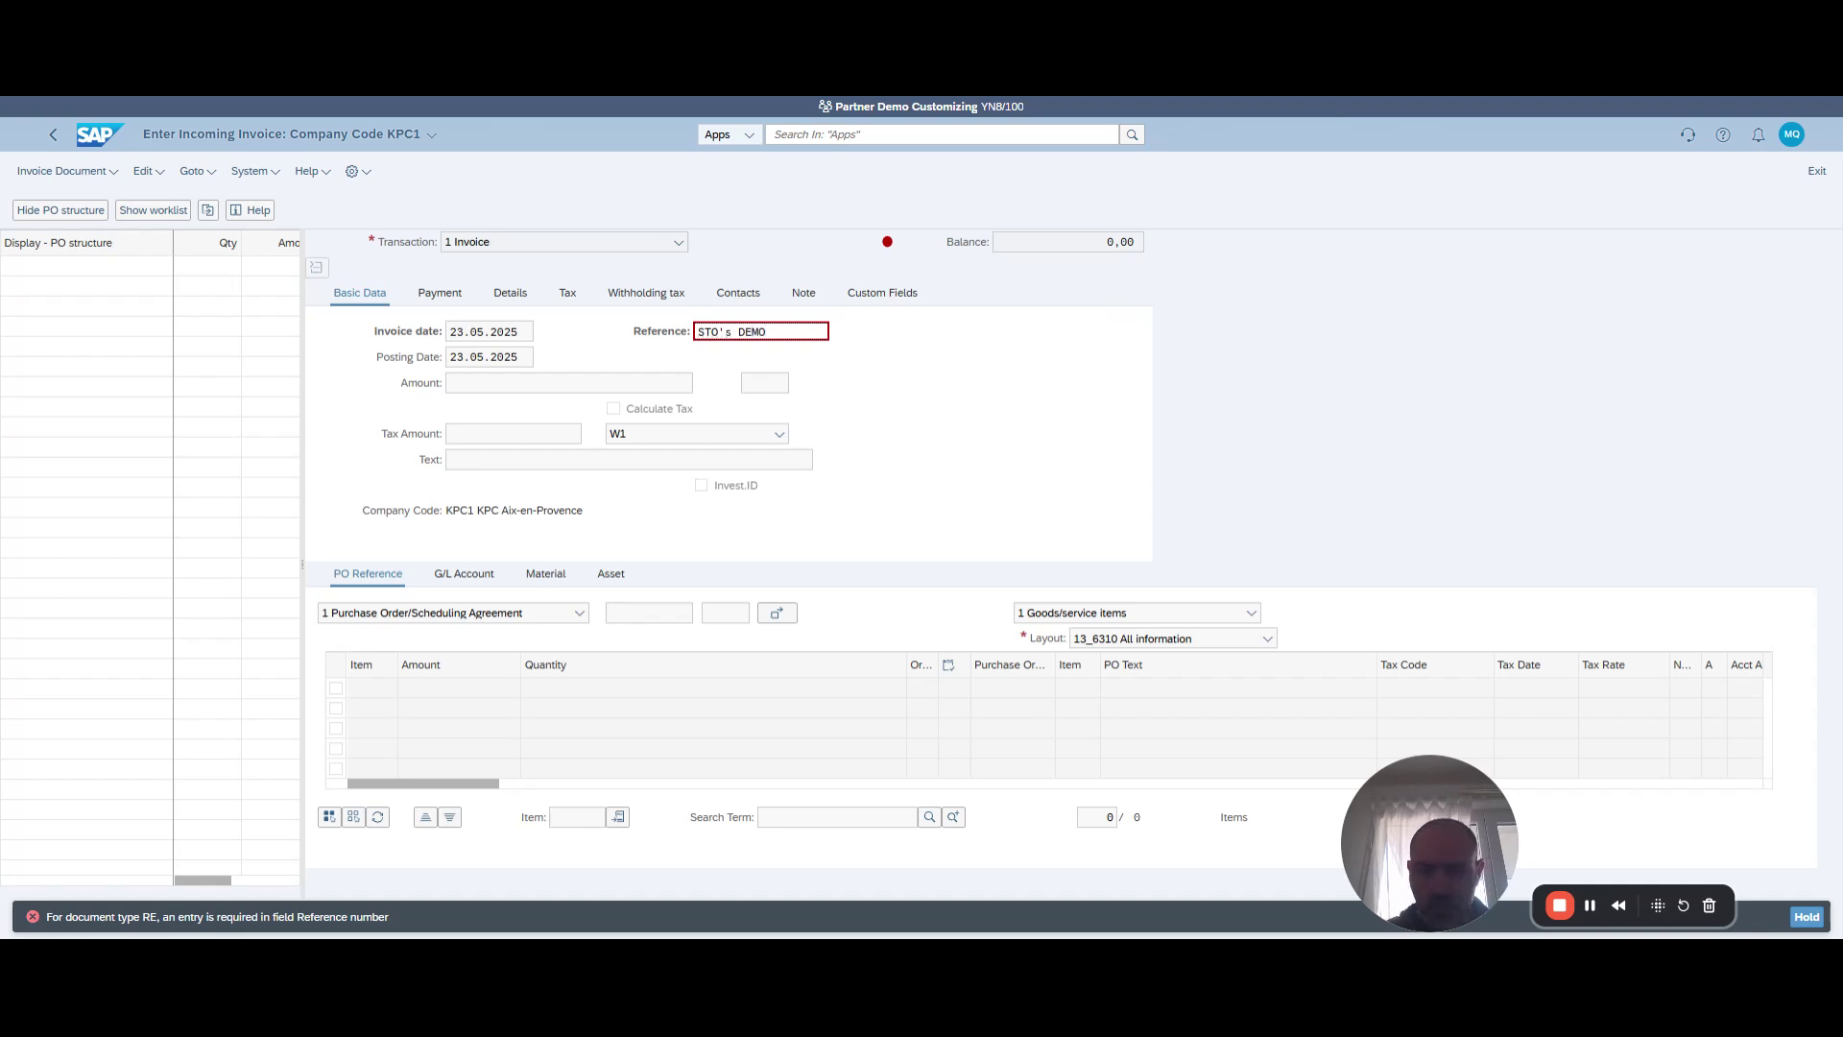
pyautogui.press('Return')
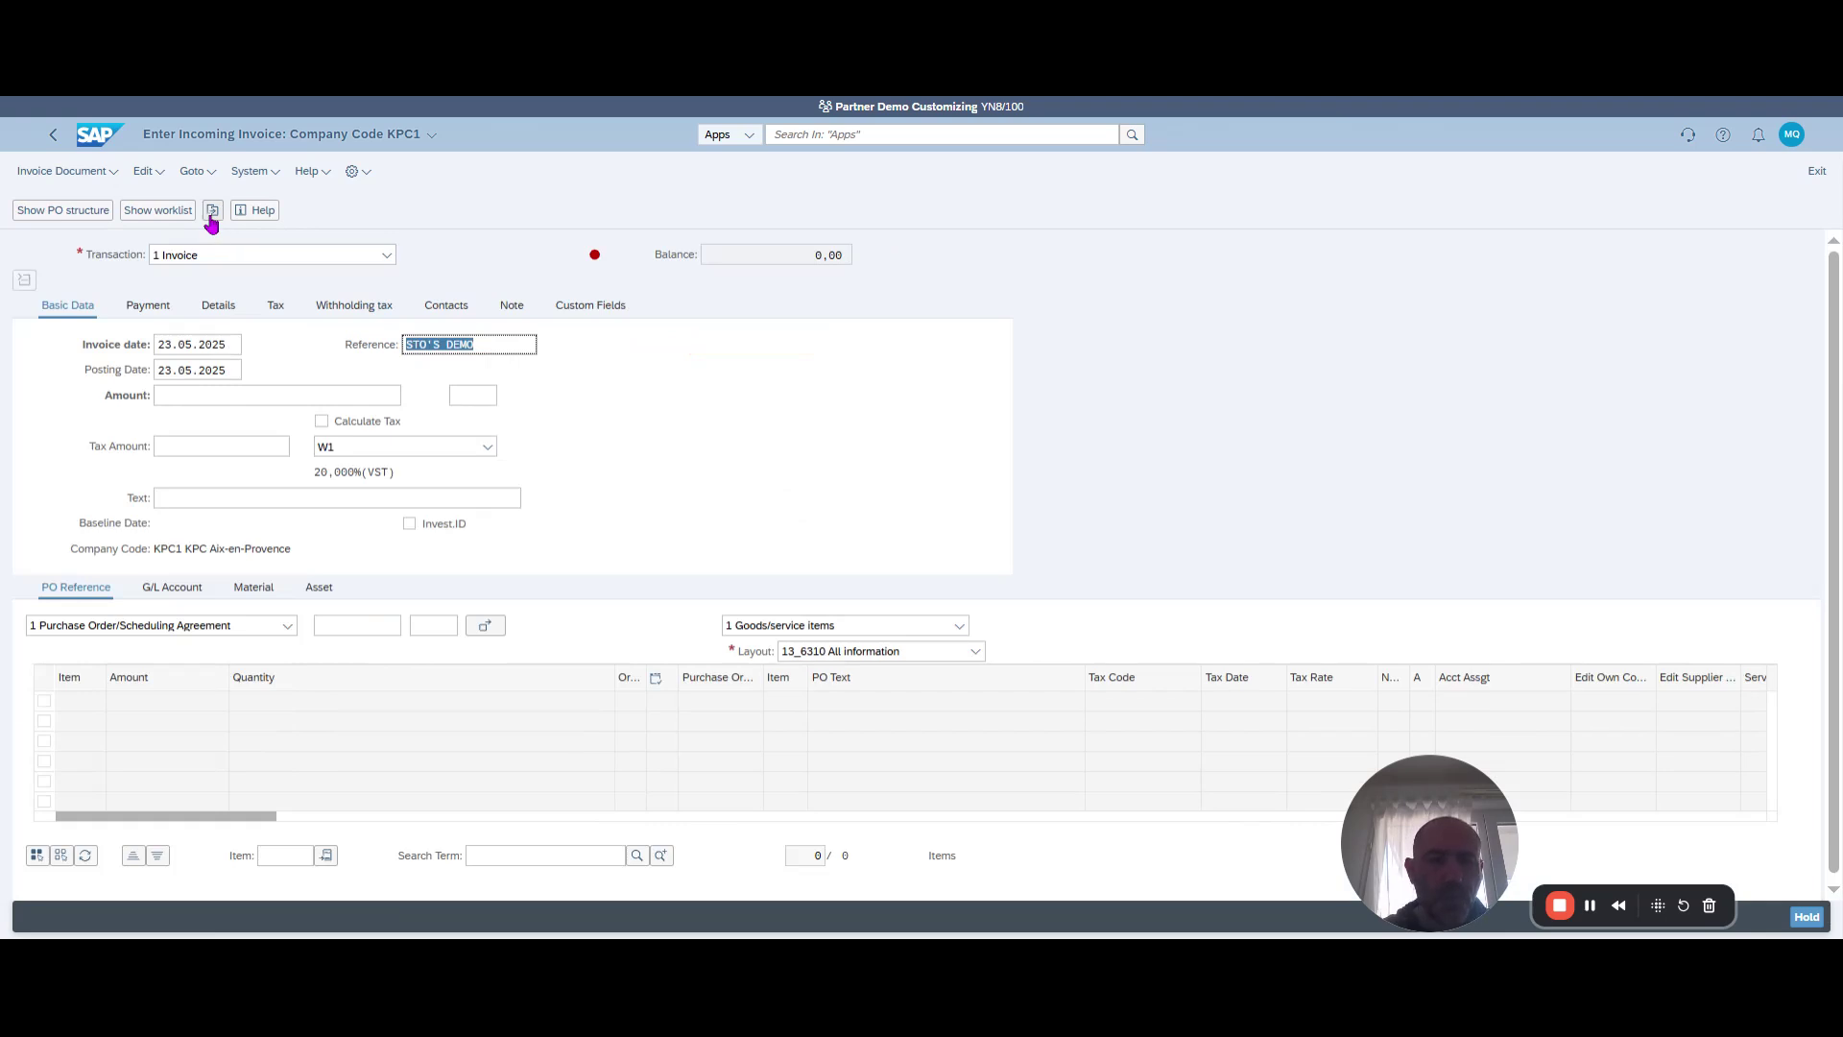
# Switch the incoming invoice's company code to CDA1.
pyautogui.click(146, 171)
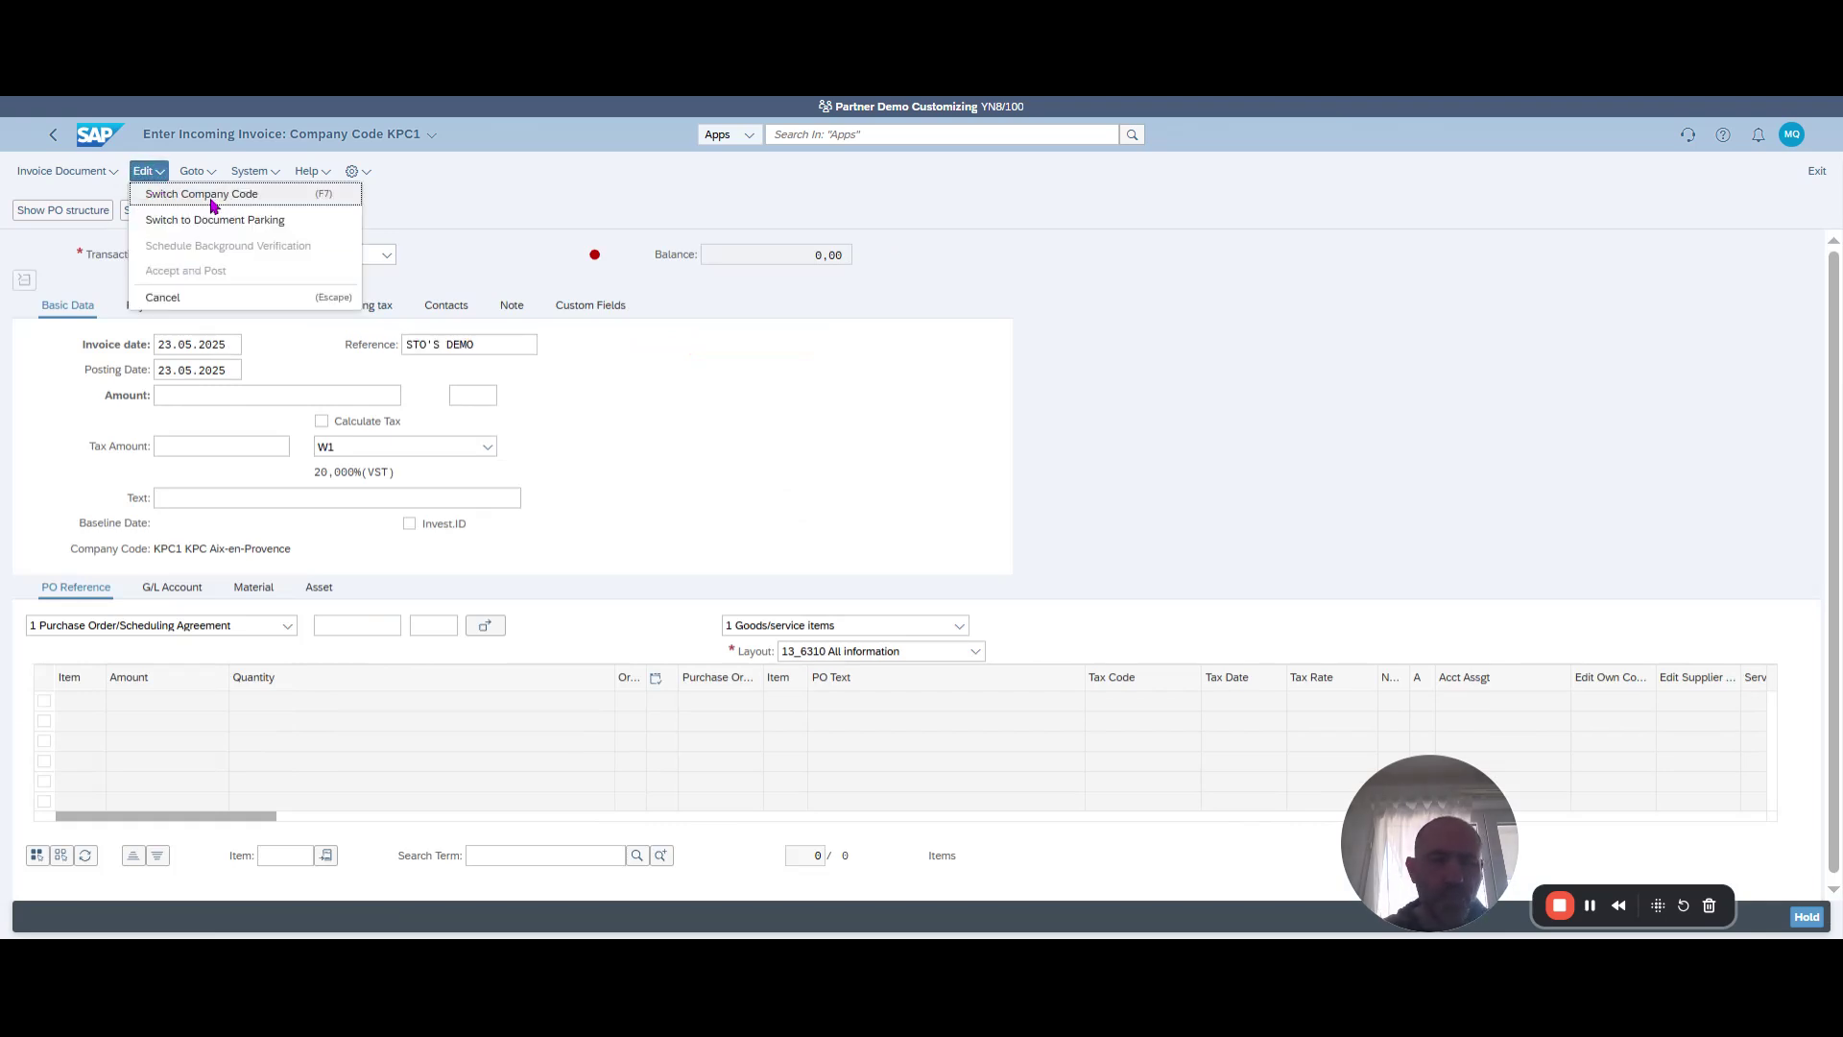
pyautogui.click(214, 195)
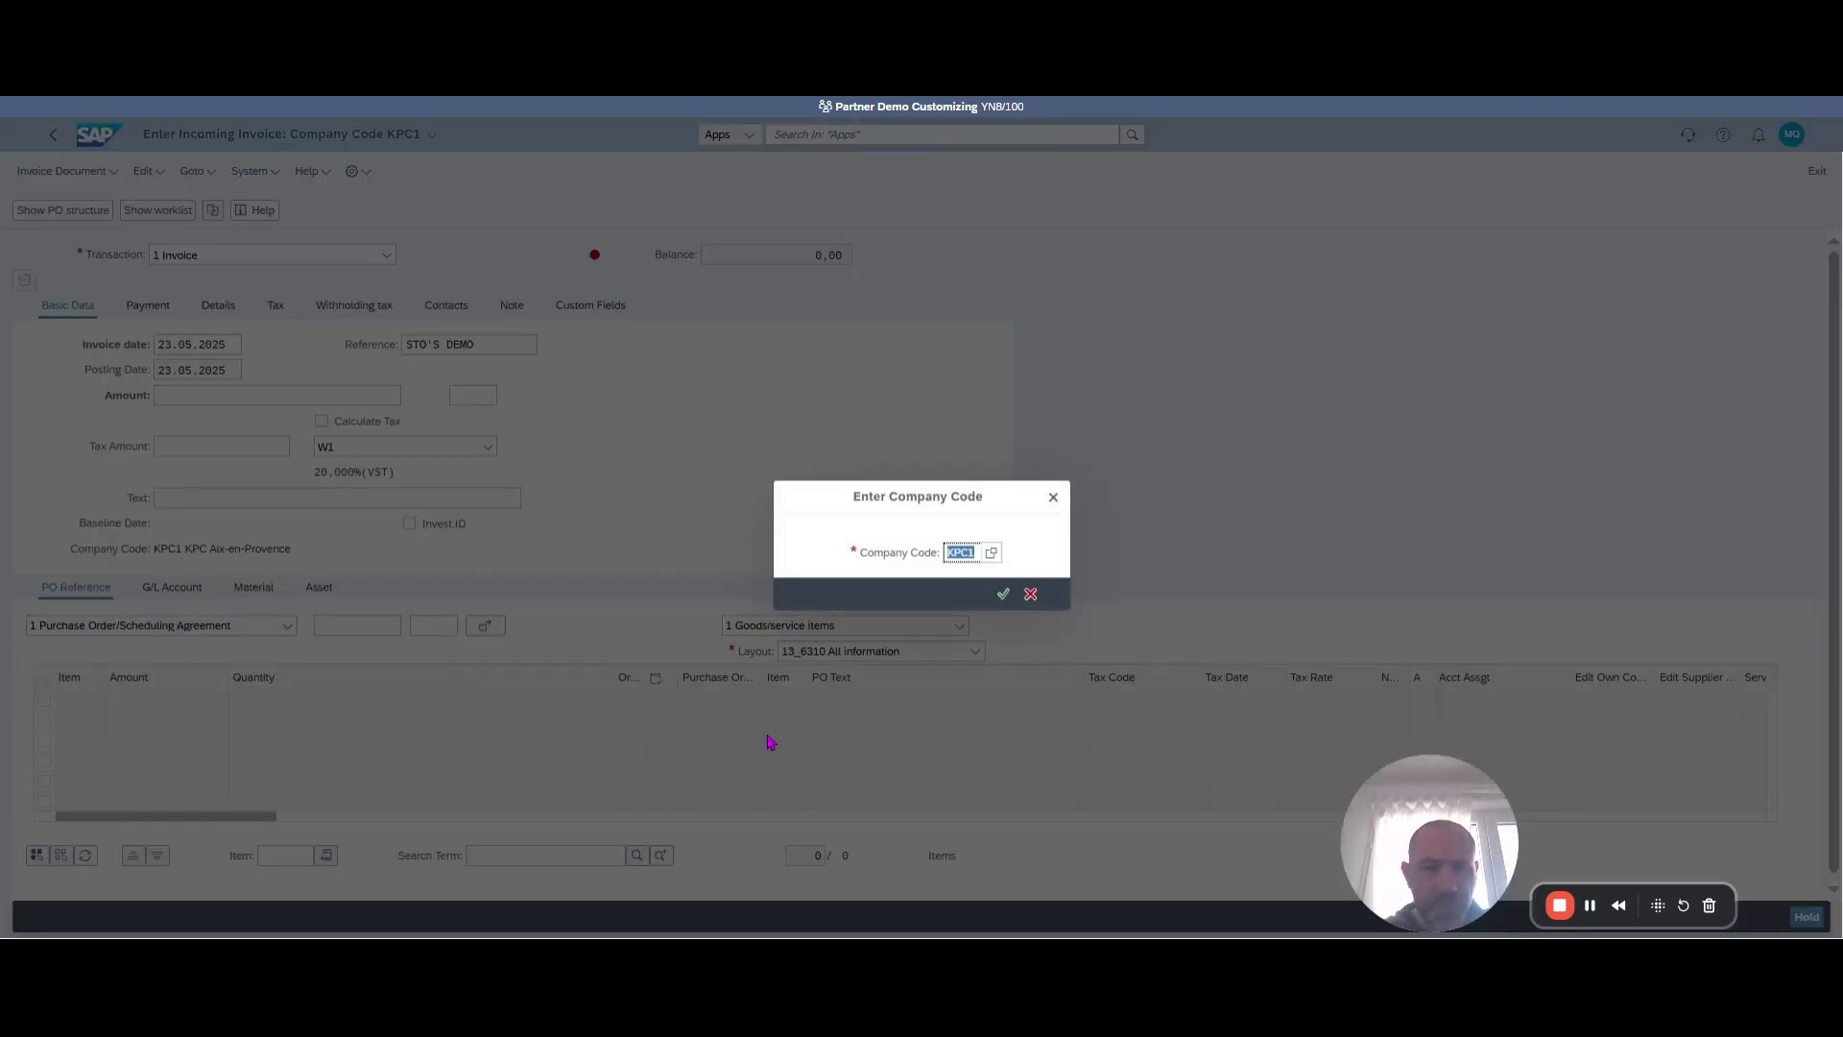
pyautogui.write('CDA1')
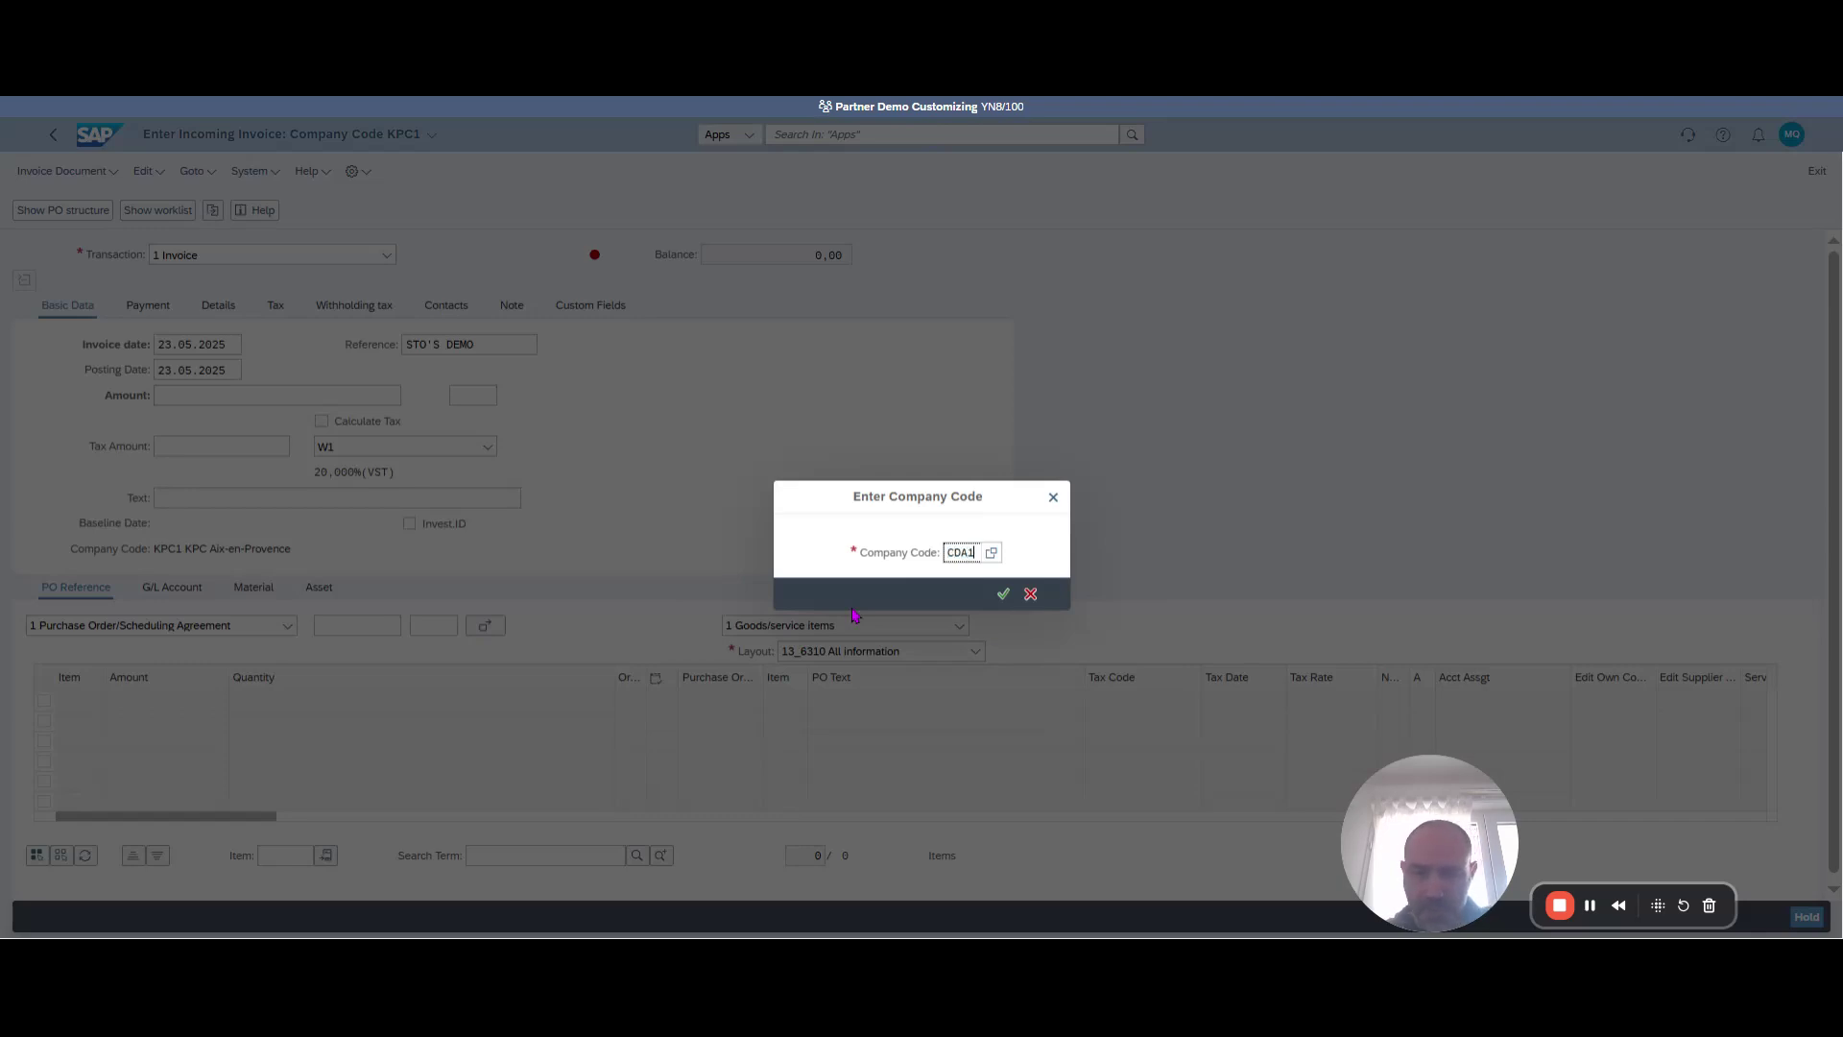
pyautogui.press('Return')
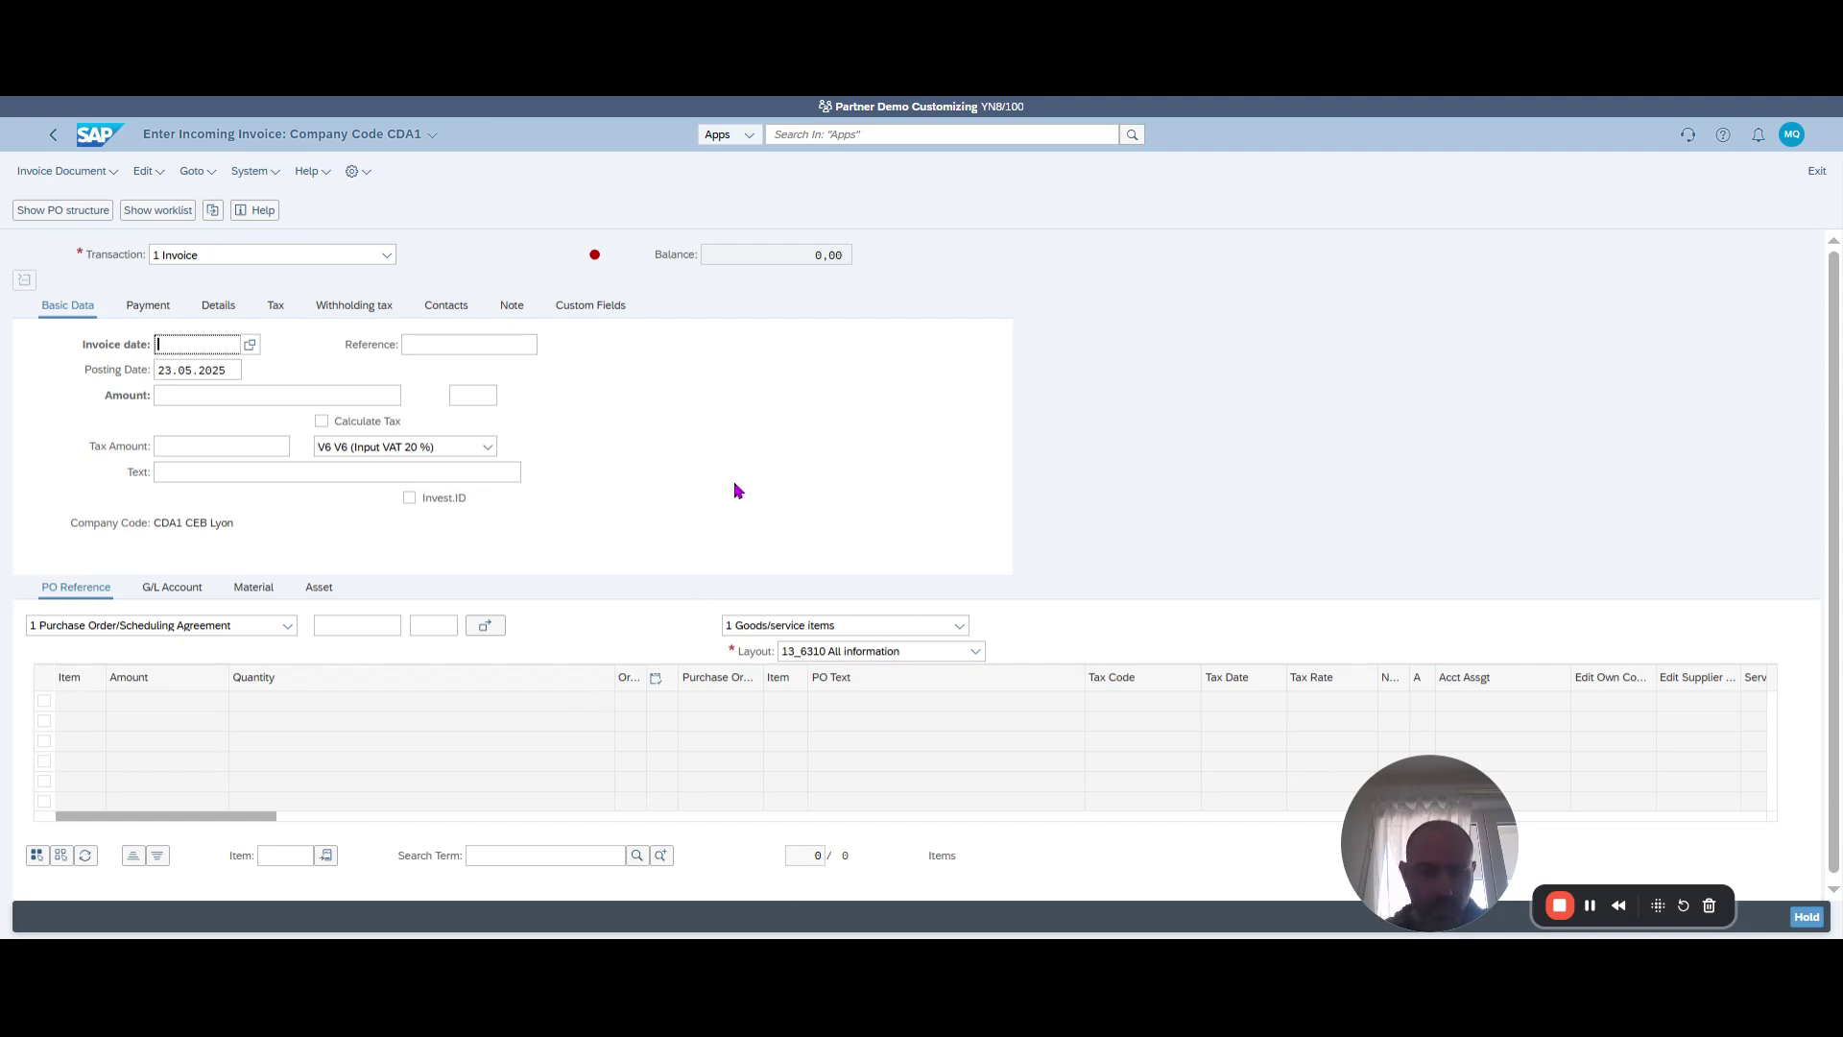
# Copy the posting date 23.05.2025 into the invoice date and enter 23/05/2025 as the reference.
pyautogui.moveTo(235, 371); pyautogui.dragTo(100, 376)
pyautogui.hotkey('ctrl', 'c')
pyautogui.click(219, 350)
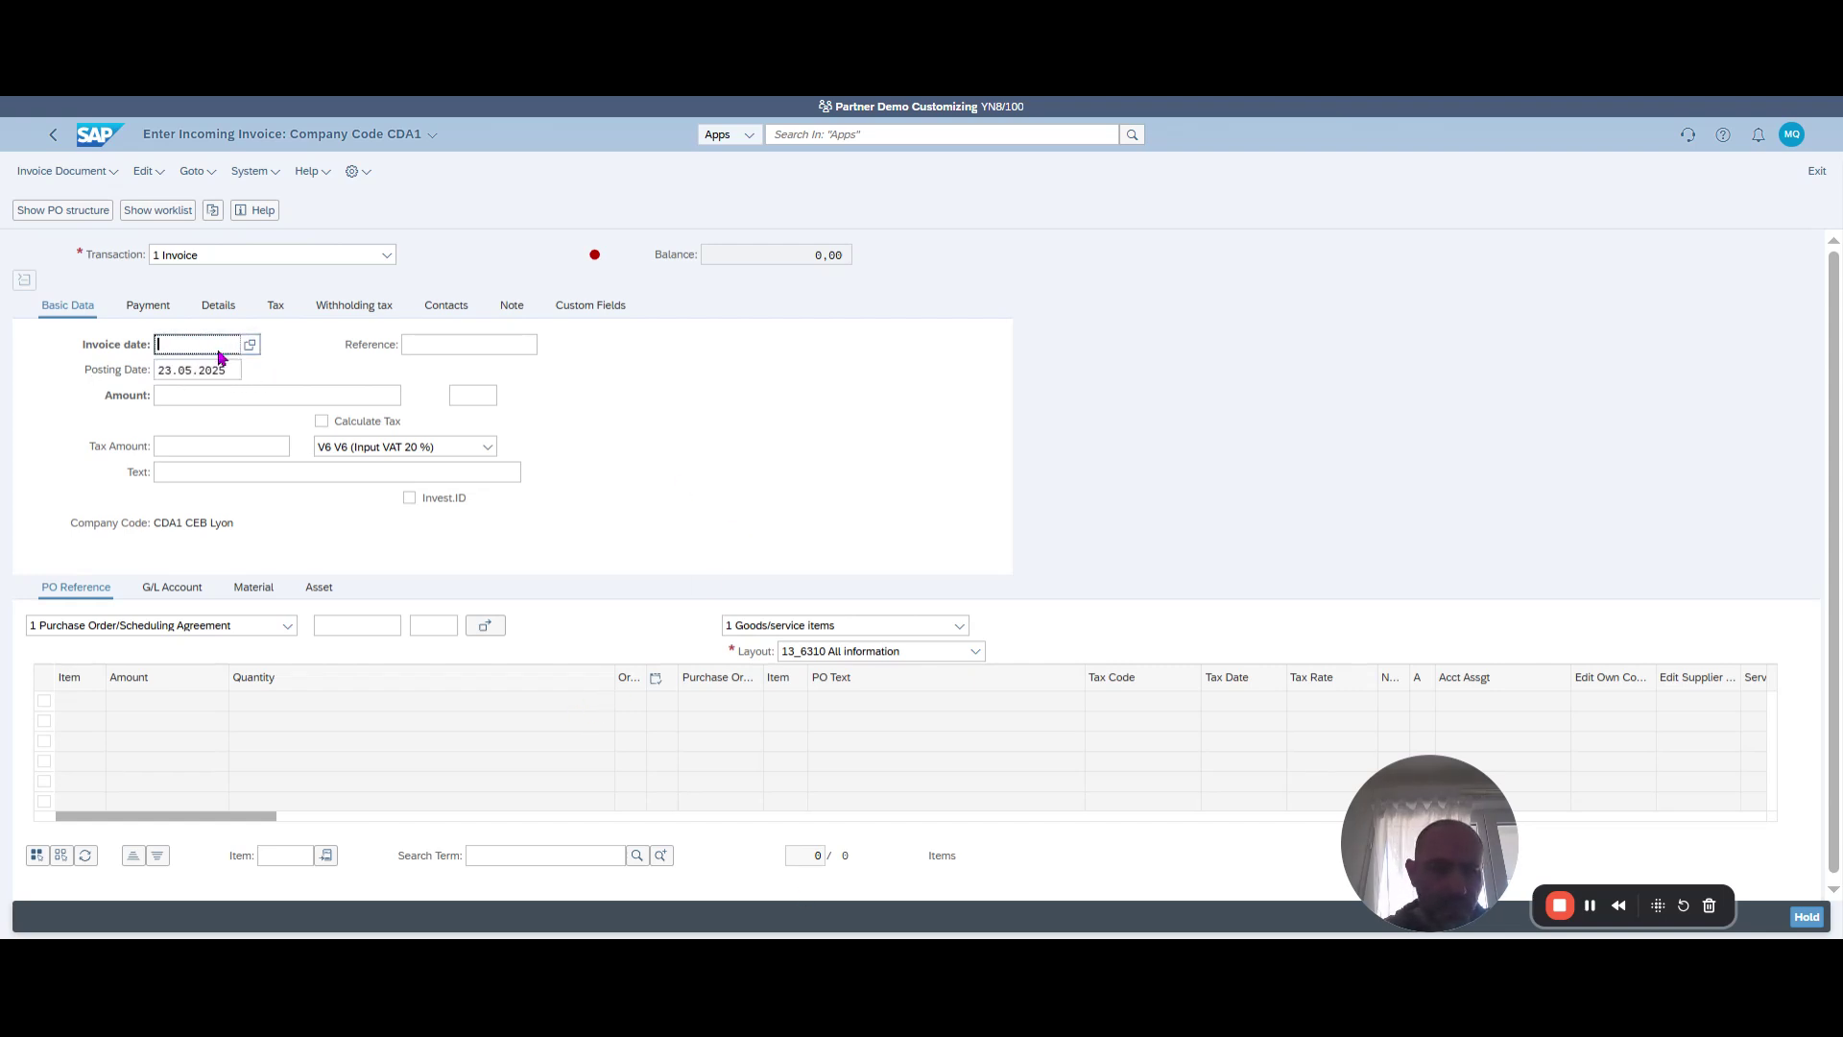
pyautogui.hotkey('ctrl', 'v')
pyautogui.click(487, 343)
pyautogui.write('23/05/2')
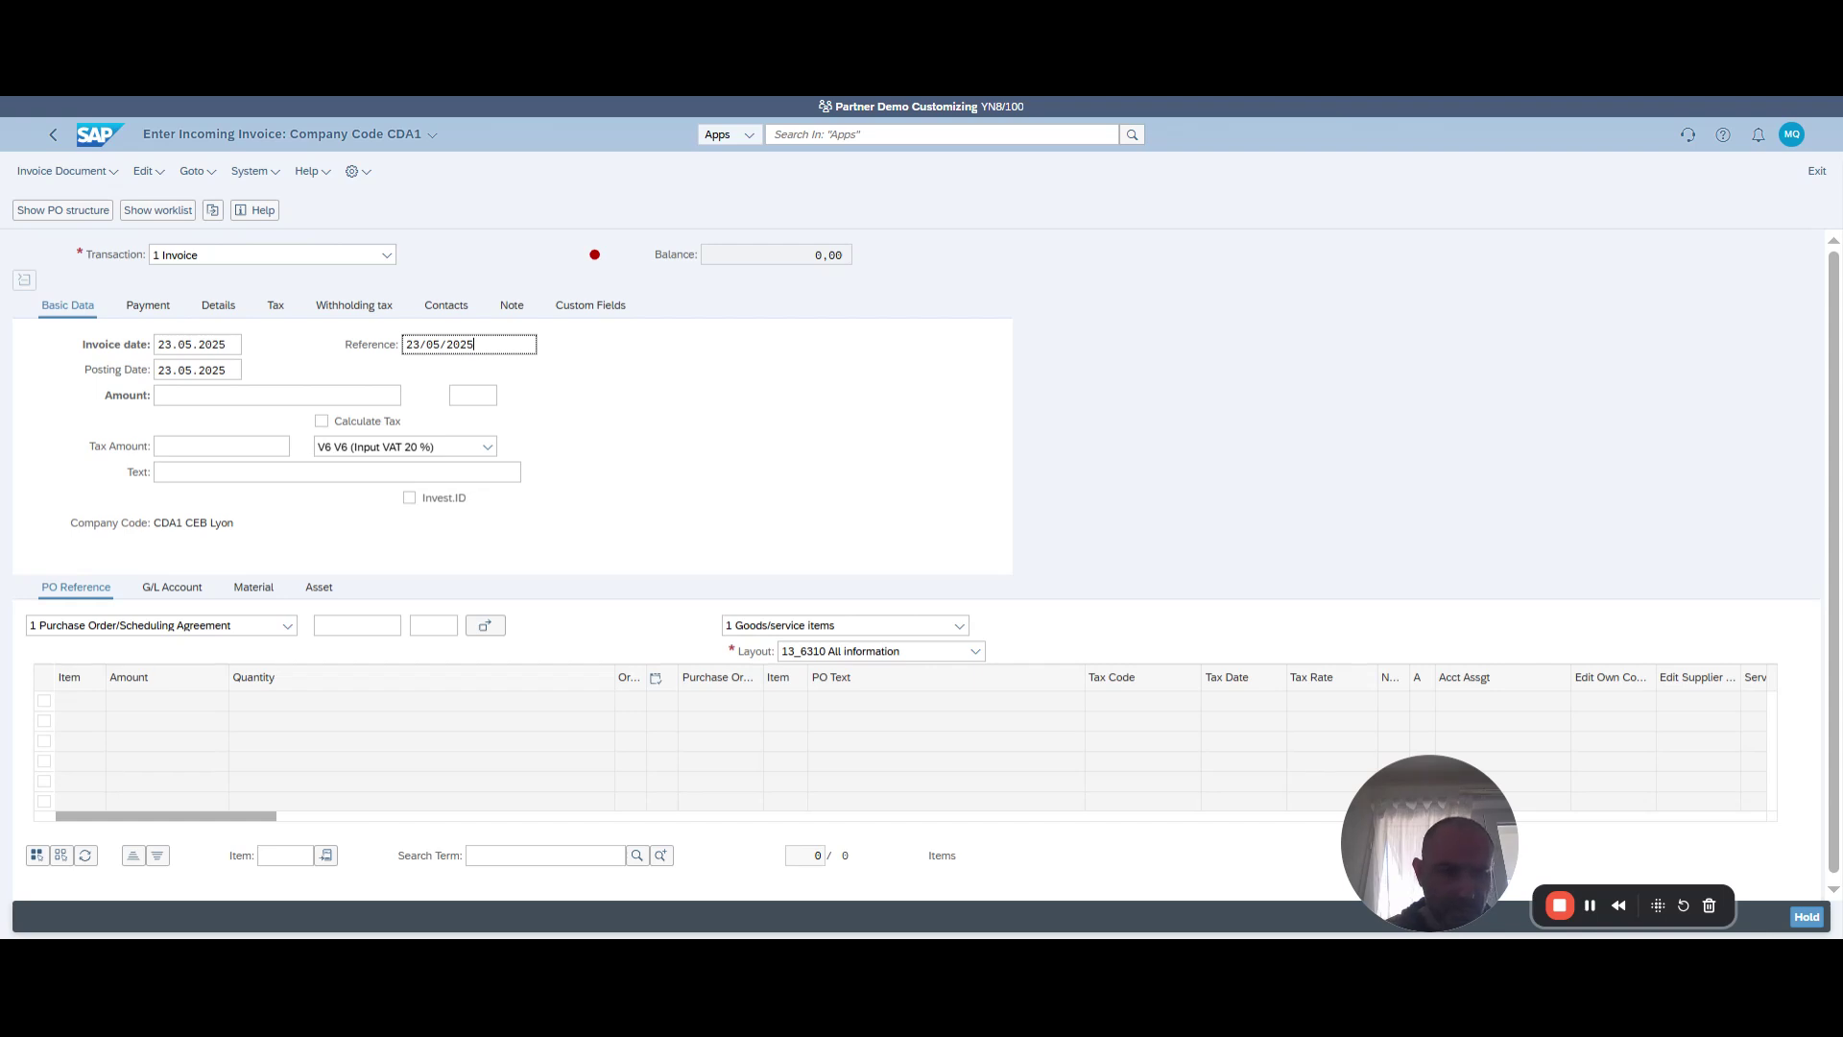
pyautogui.press('Return')
# Enable automatic tax calculation and set the invoice amount to 1000.
pyautogui.click(321, 420)
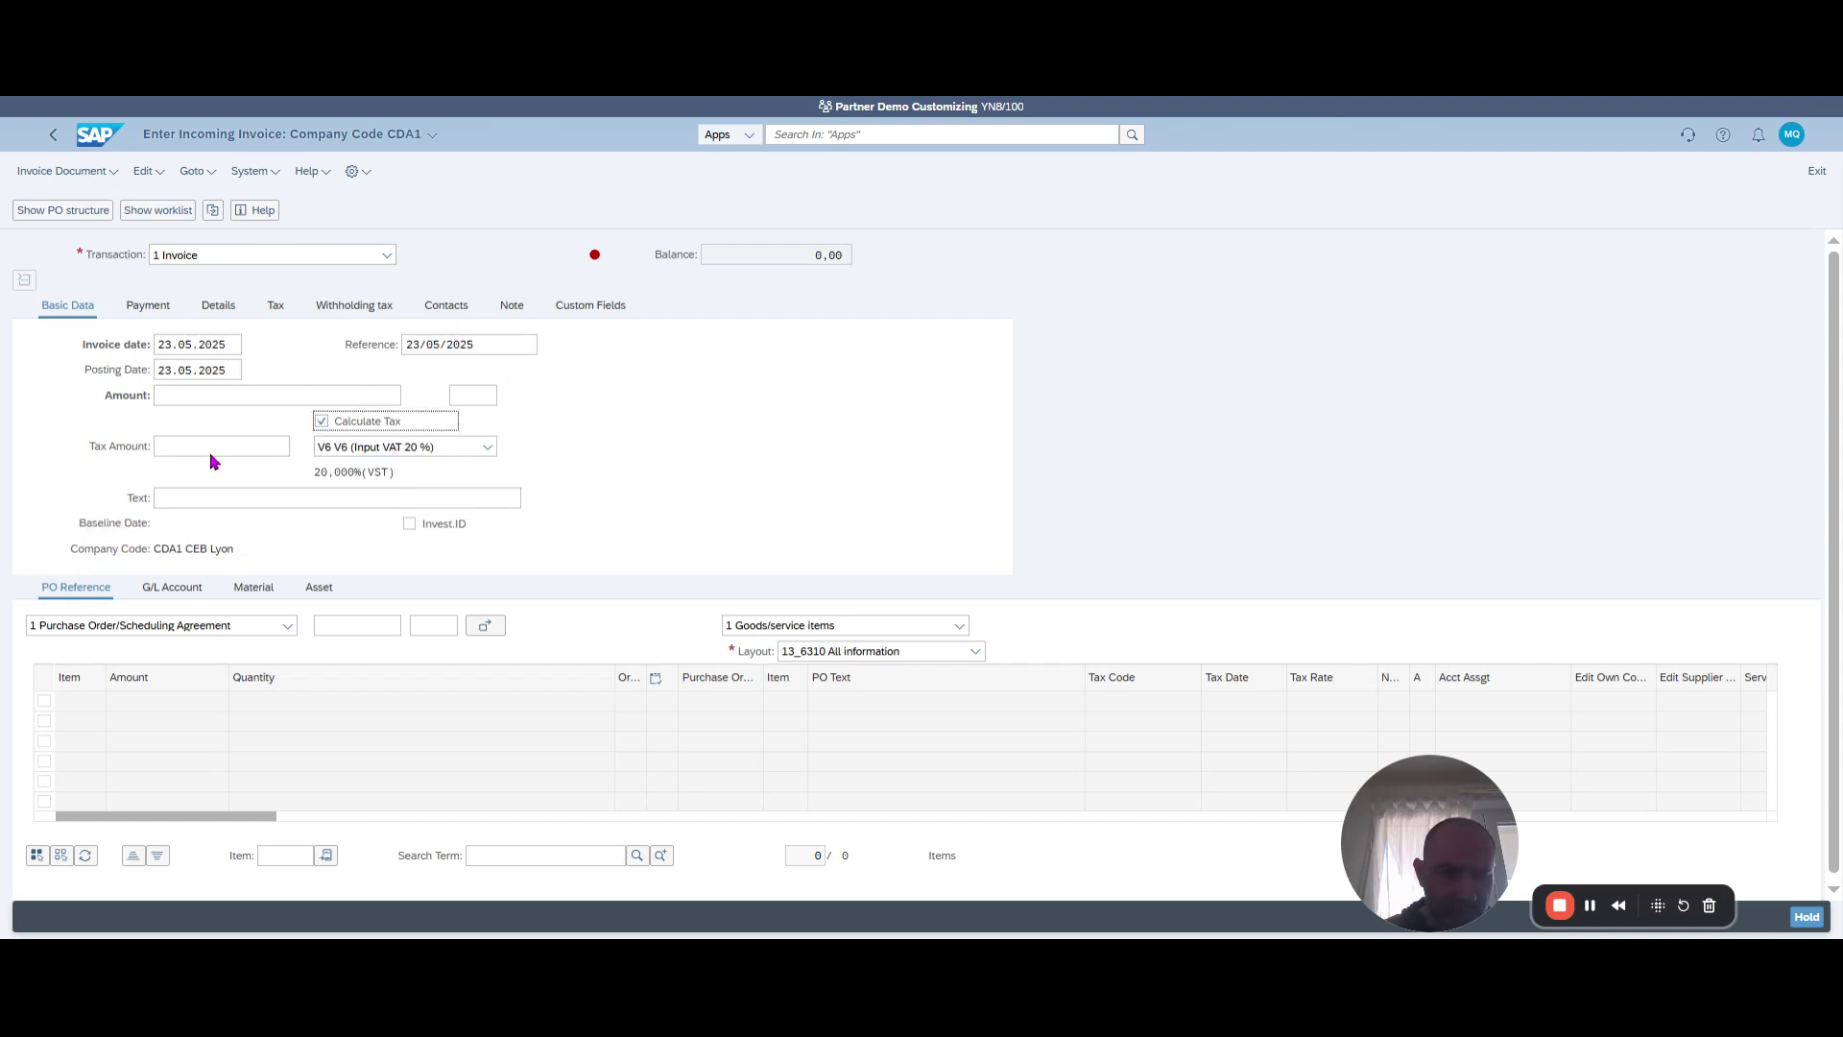
pyautogui.click(233, 402)
pyautogui.write('1000')
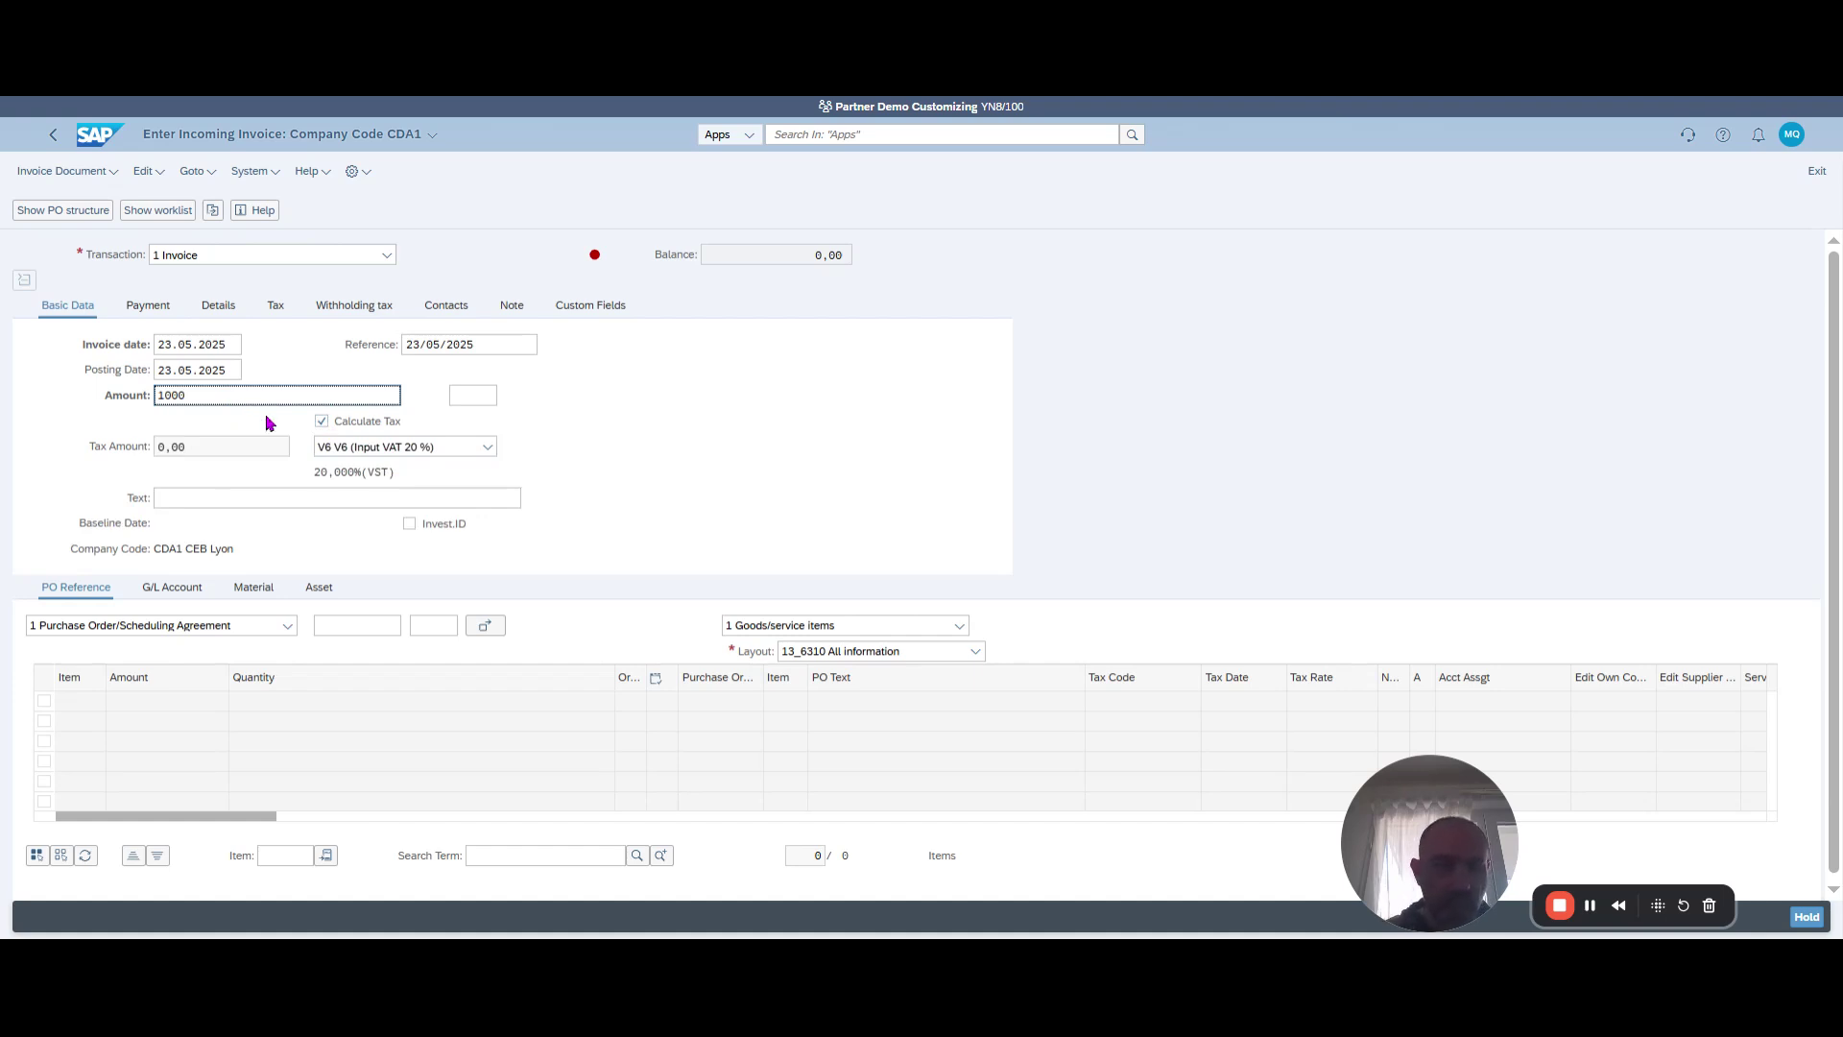
pyautogui.press('Return')
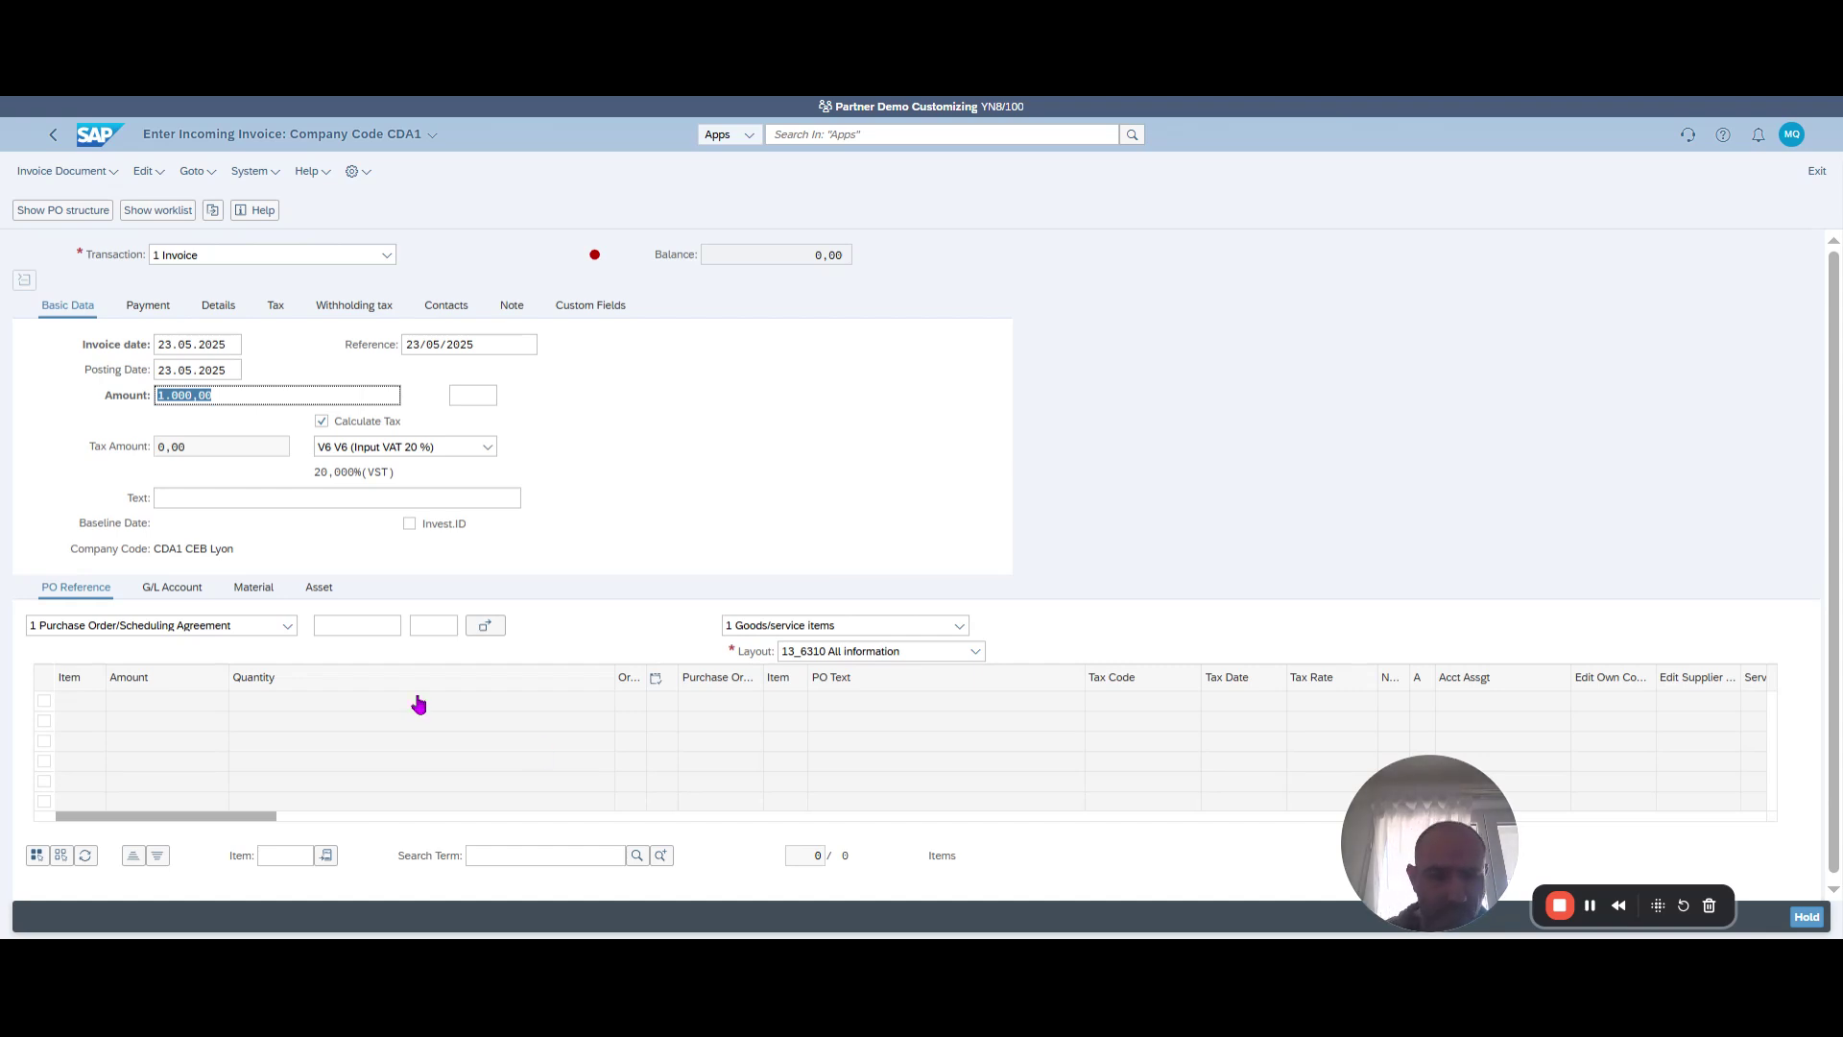
# Enter the stock transport order's purchase order number as the PO reference and load its items into the invoice.
pyautogui.click(348, 626)
pyautogui.write('450000005')
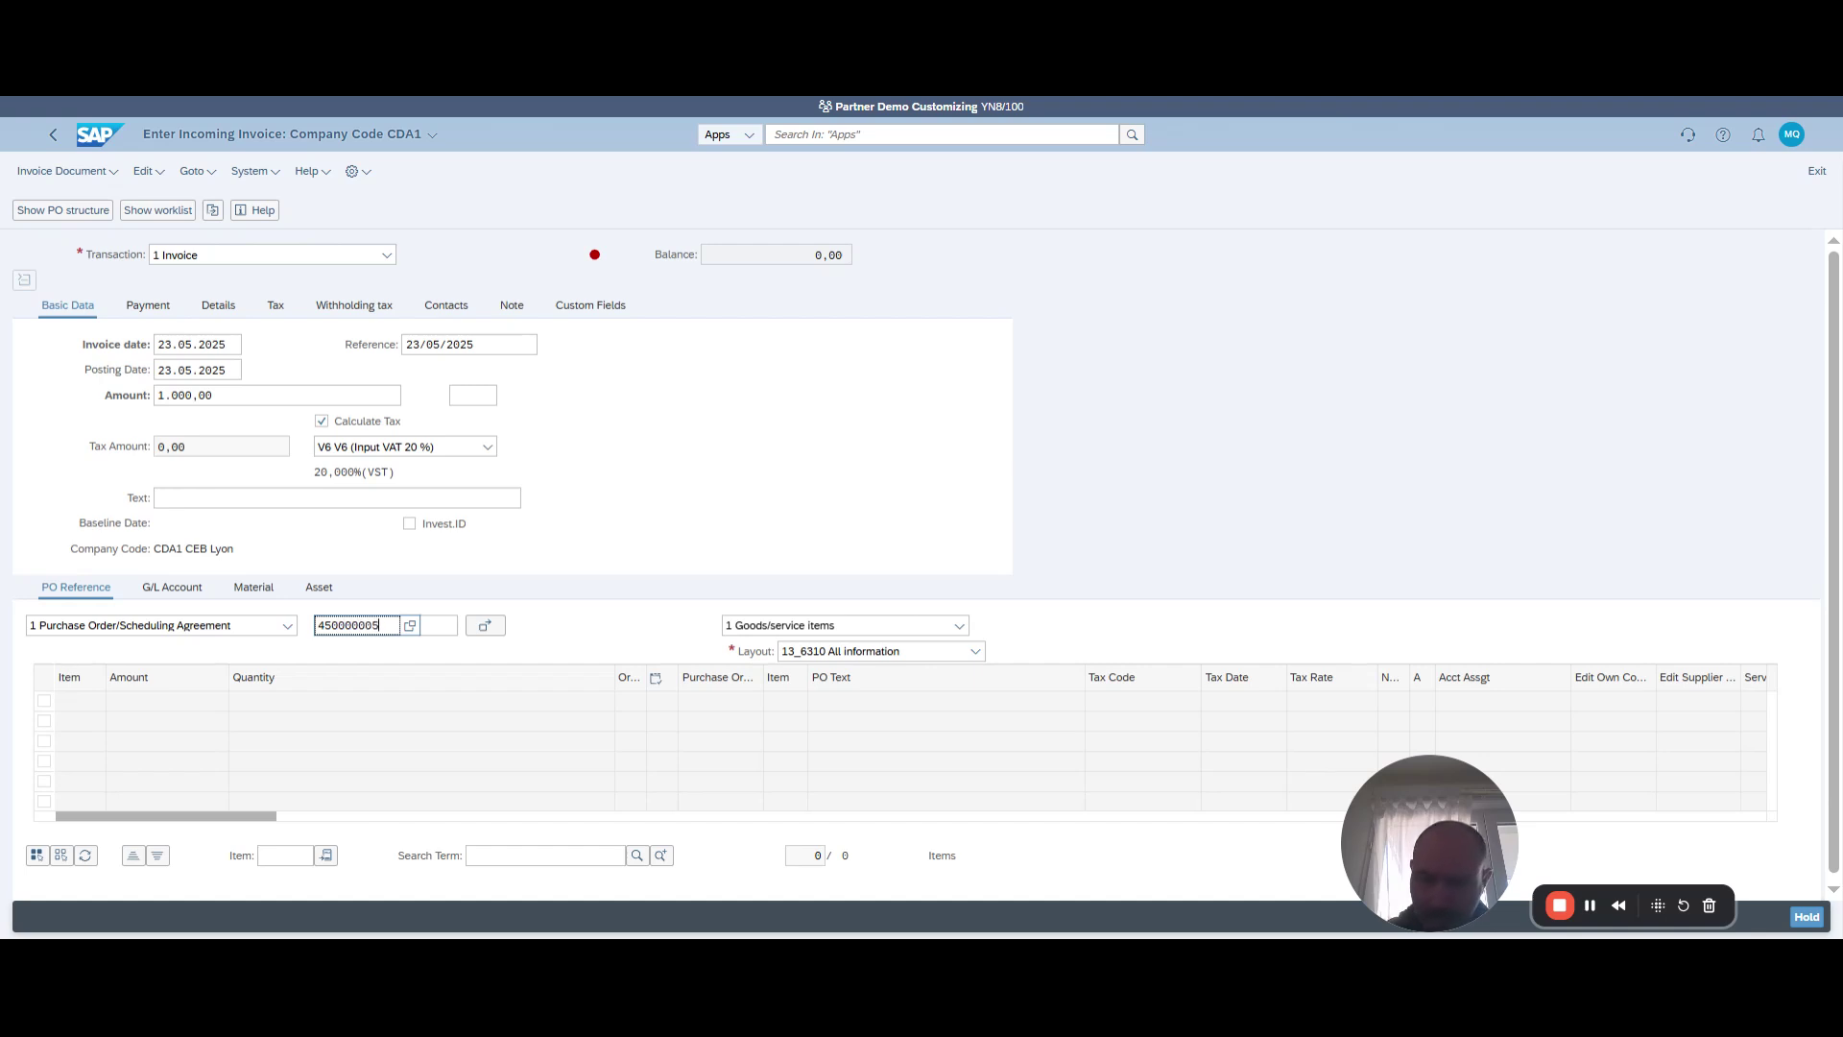
pyautogui.write('04')
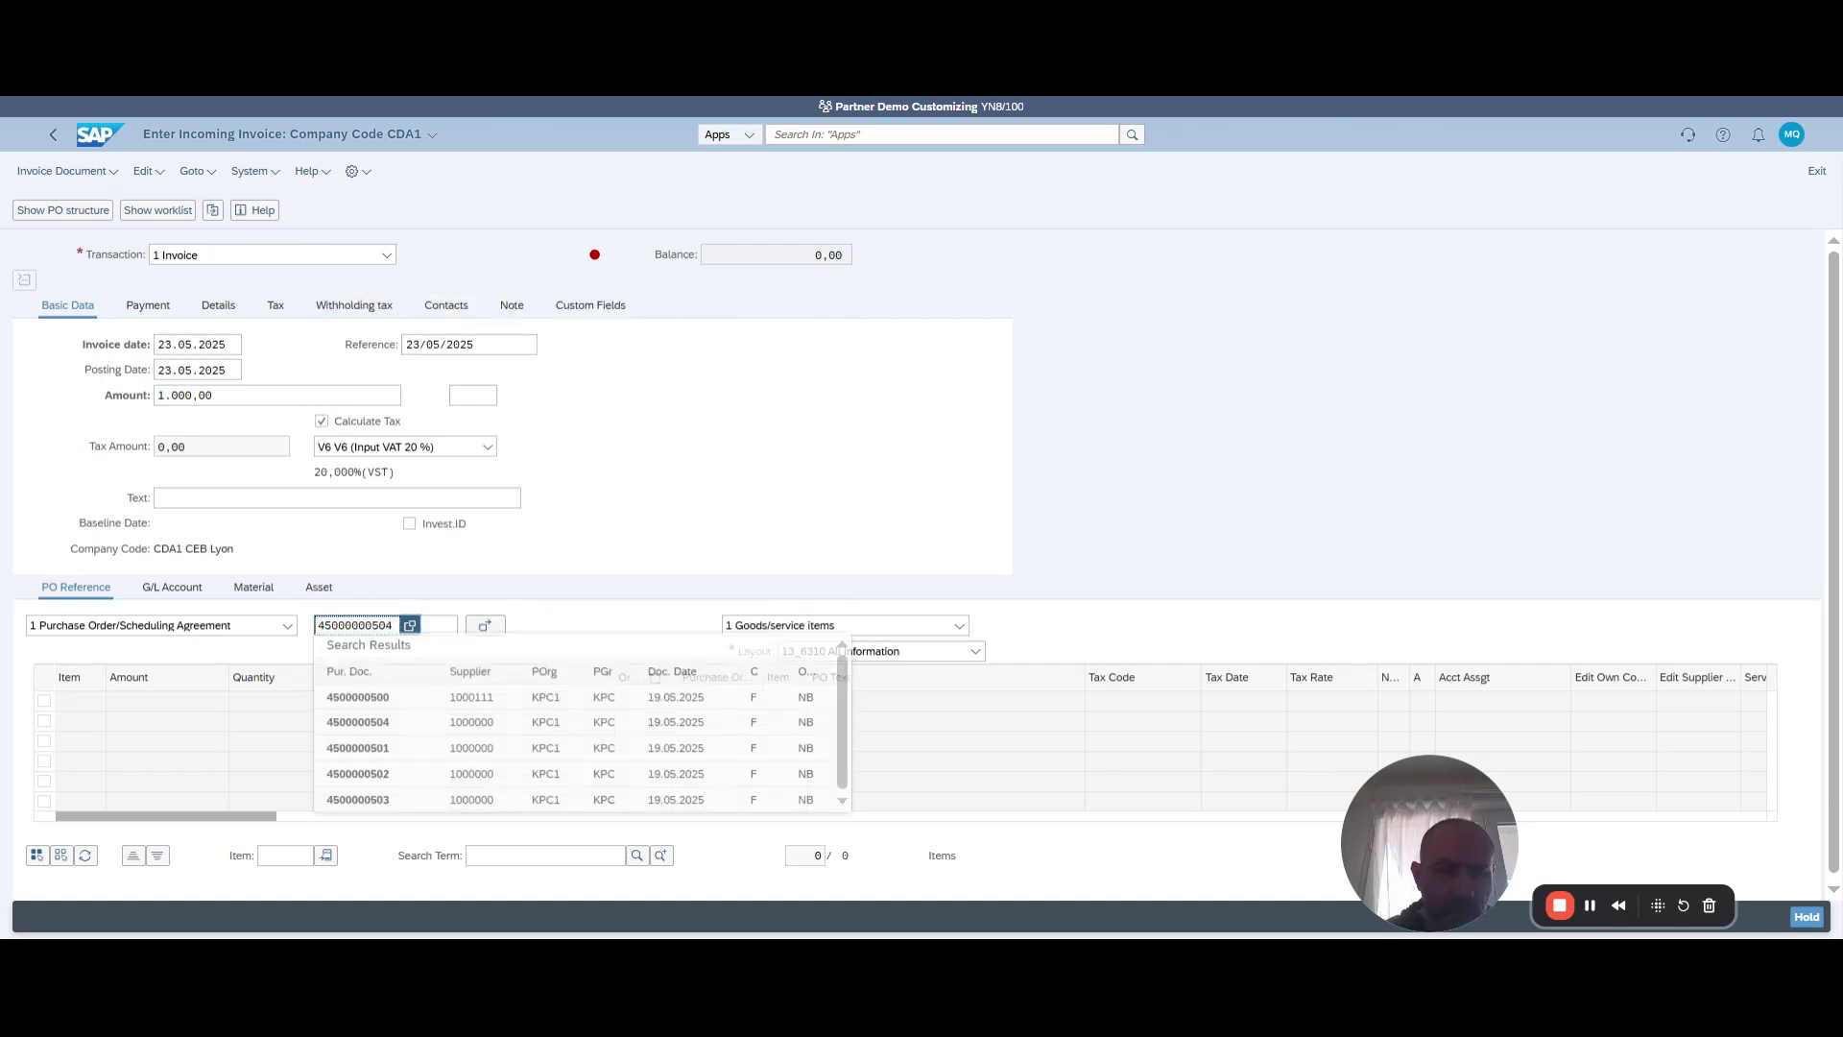
pyautogui.click(470, 735)
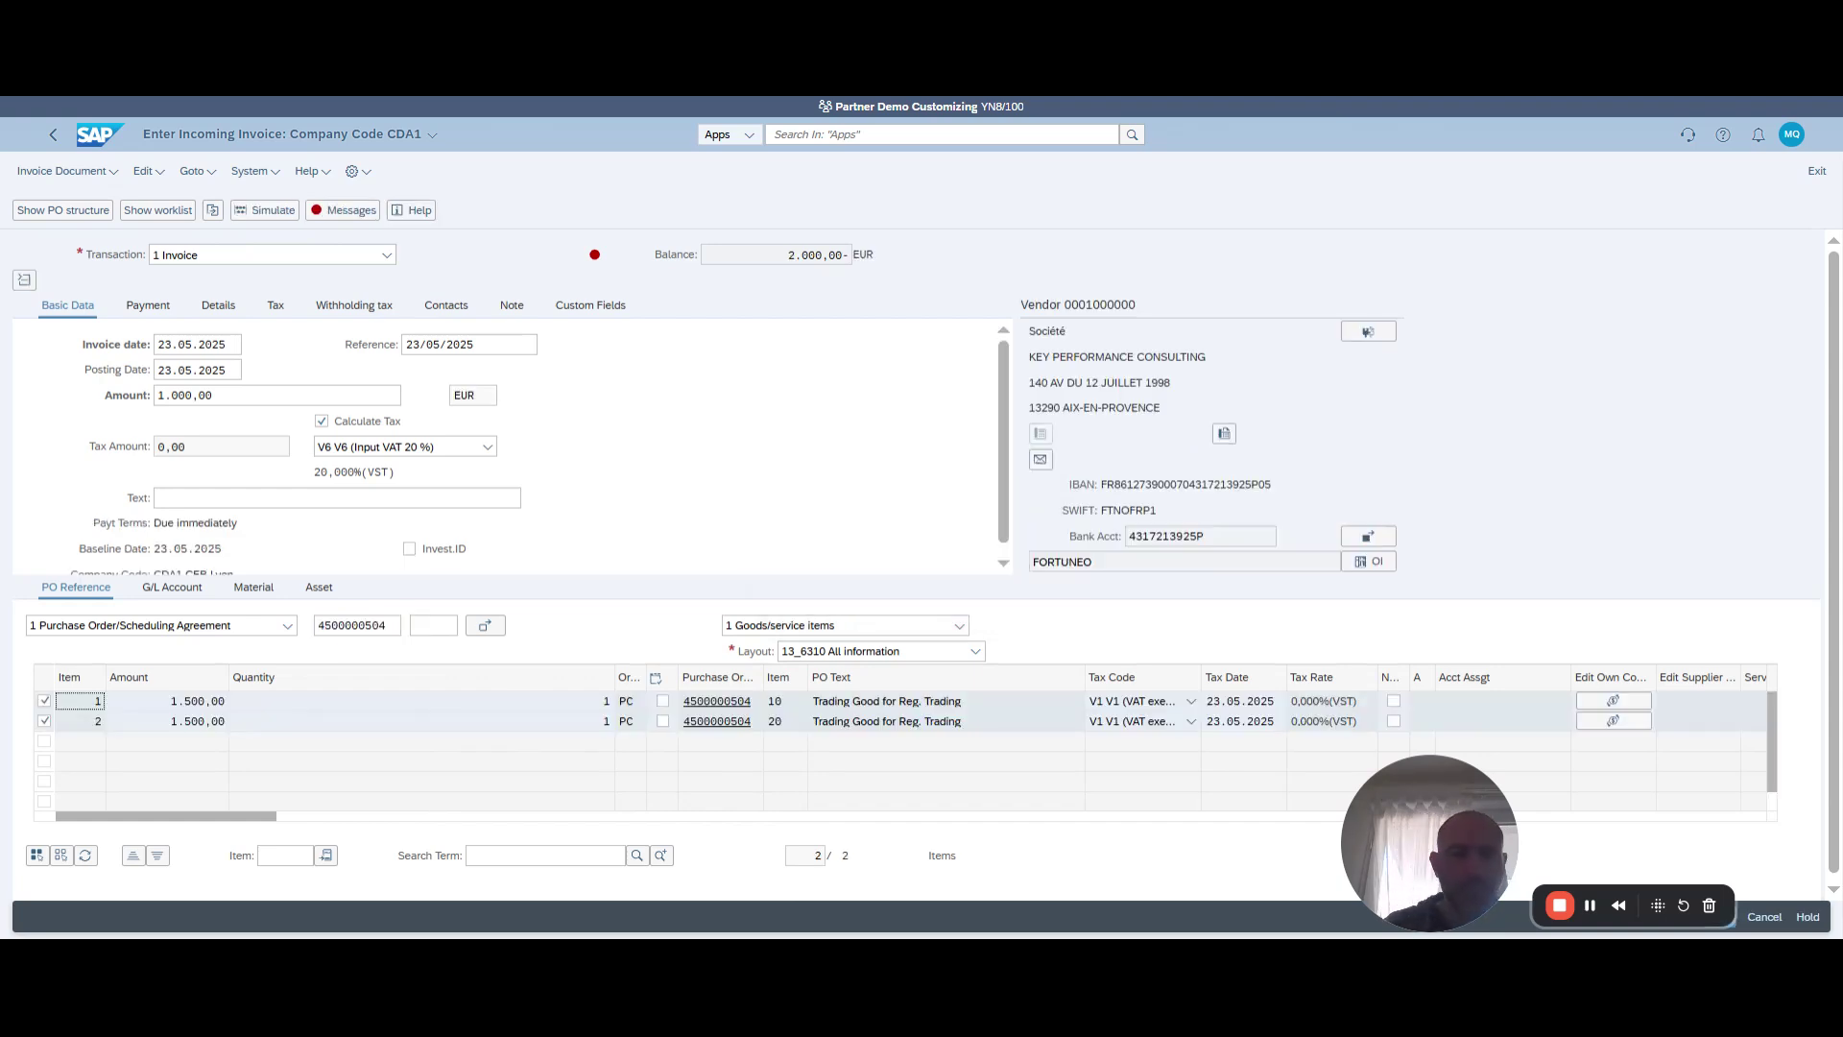
# Replace the invoice amount in the basic data with 3000 EUR.
pyautogui.moveTo(240, 398); pyautogui.dragTo(104, 401)
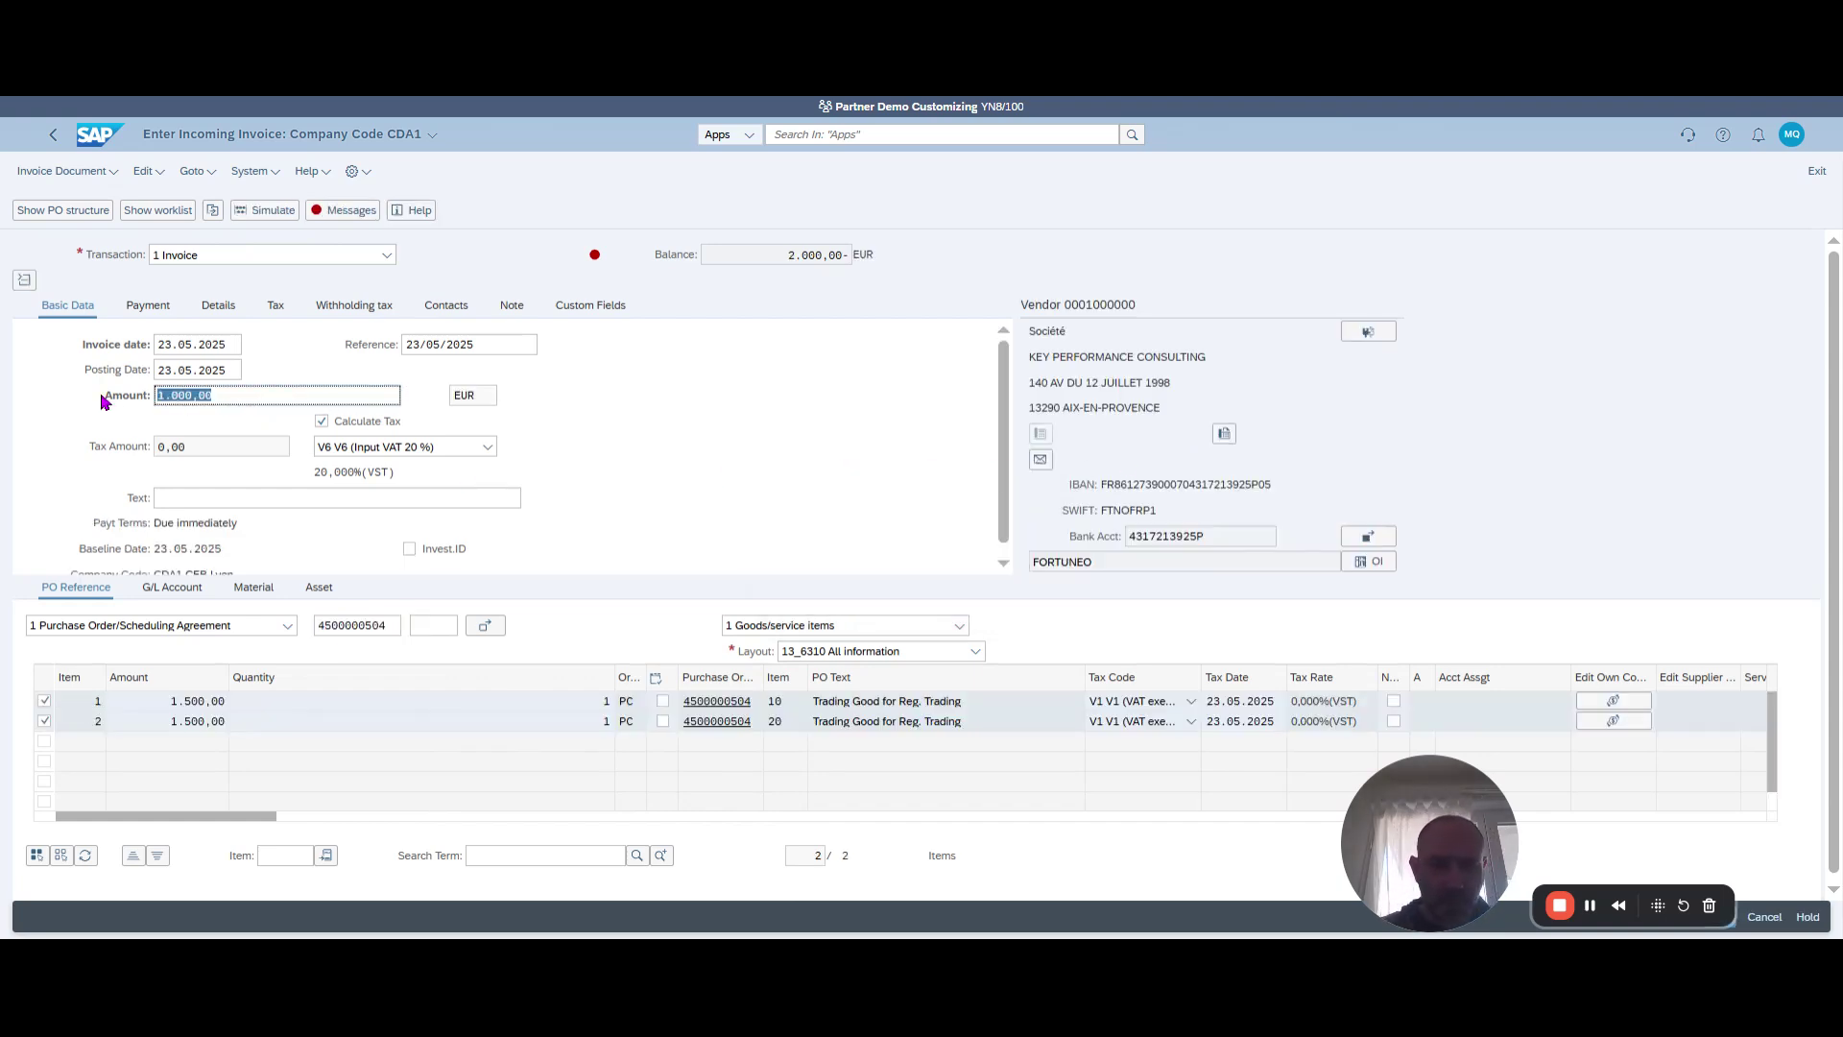
pyautogui.press('BackSpace')
pyautogui.press('Return')
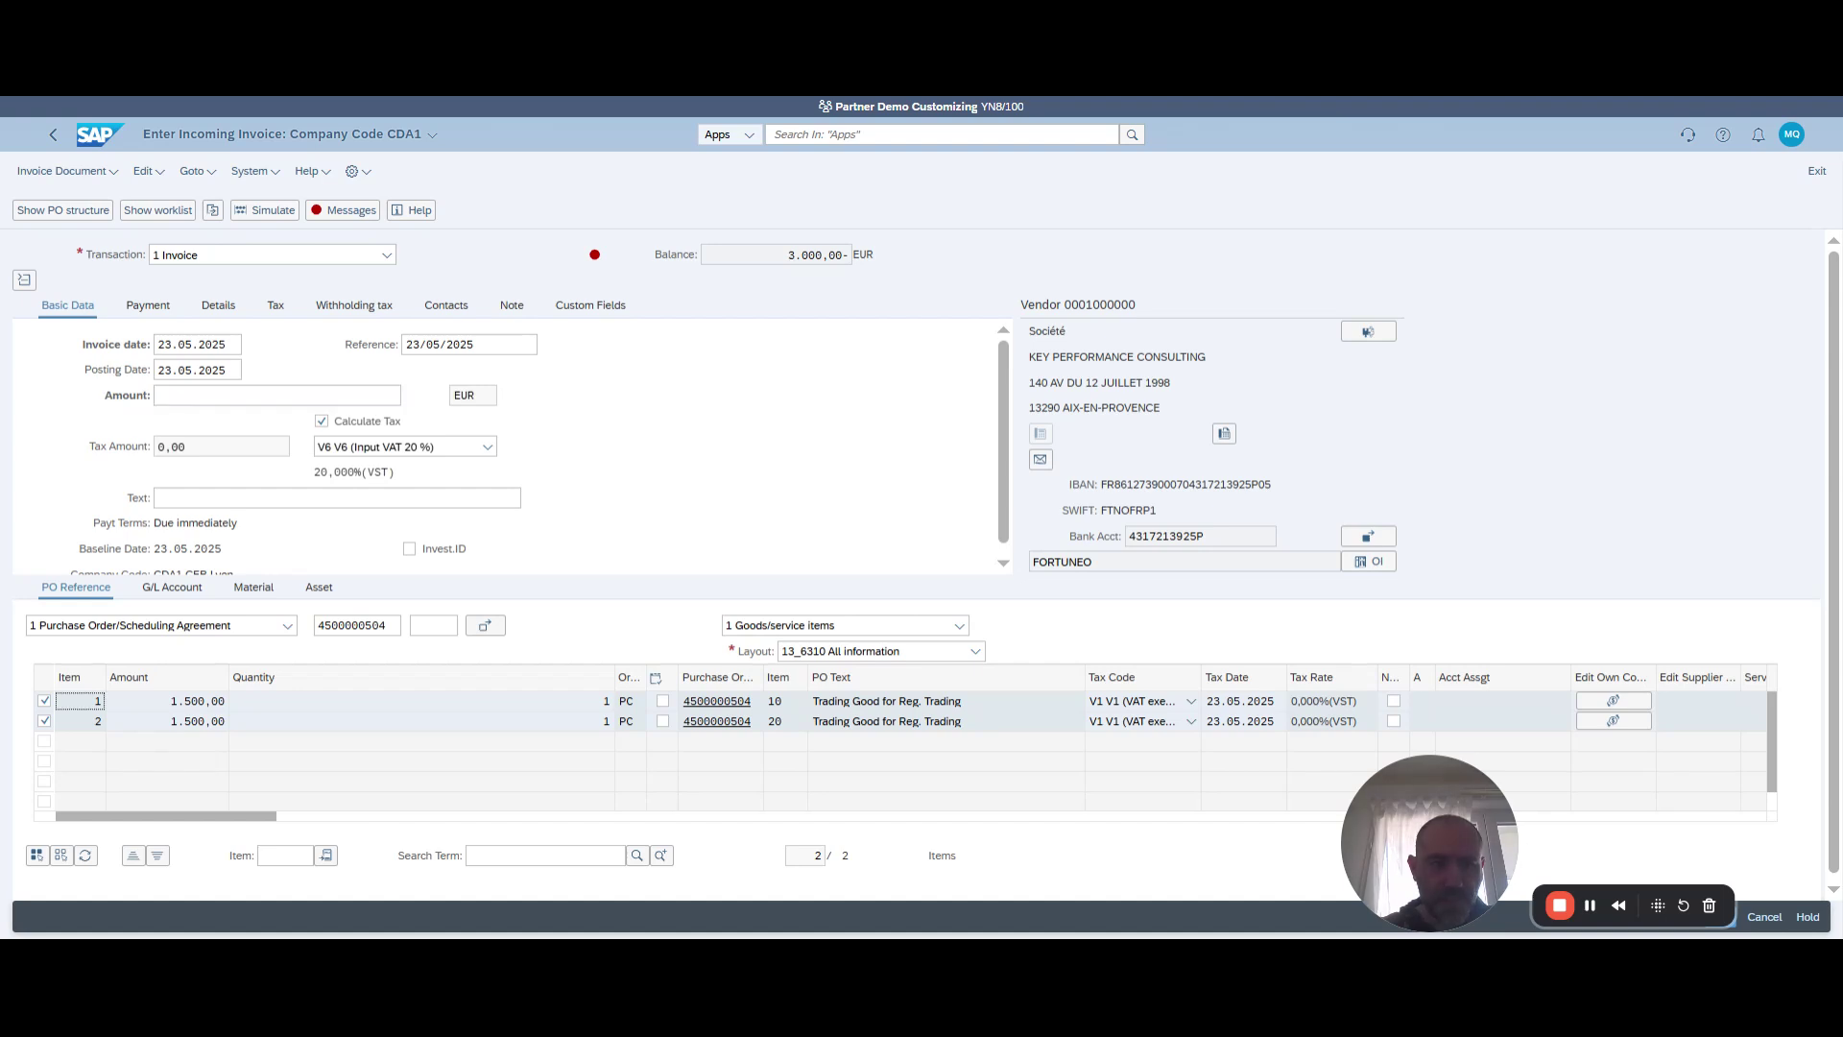
pyautogui.click(220, 402)
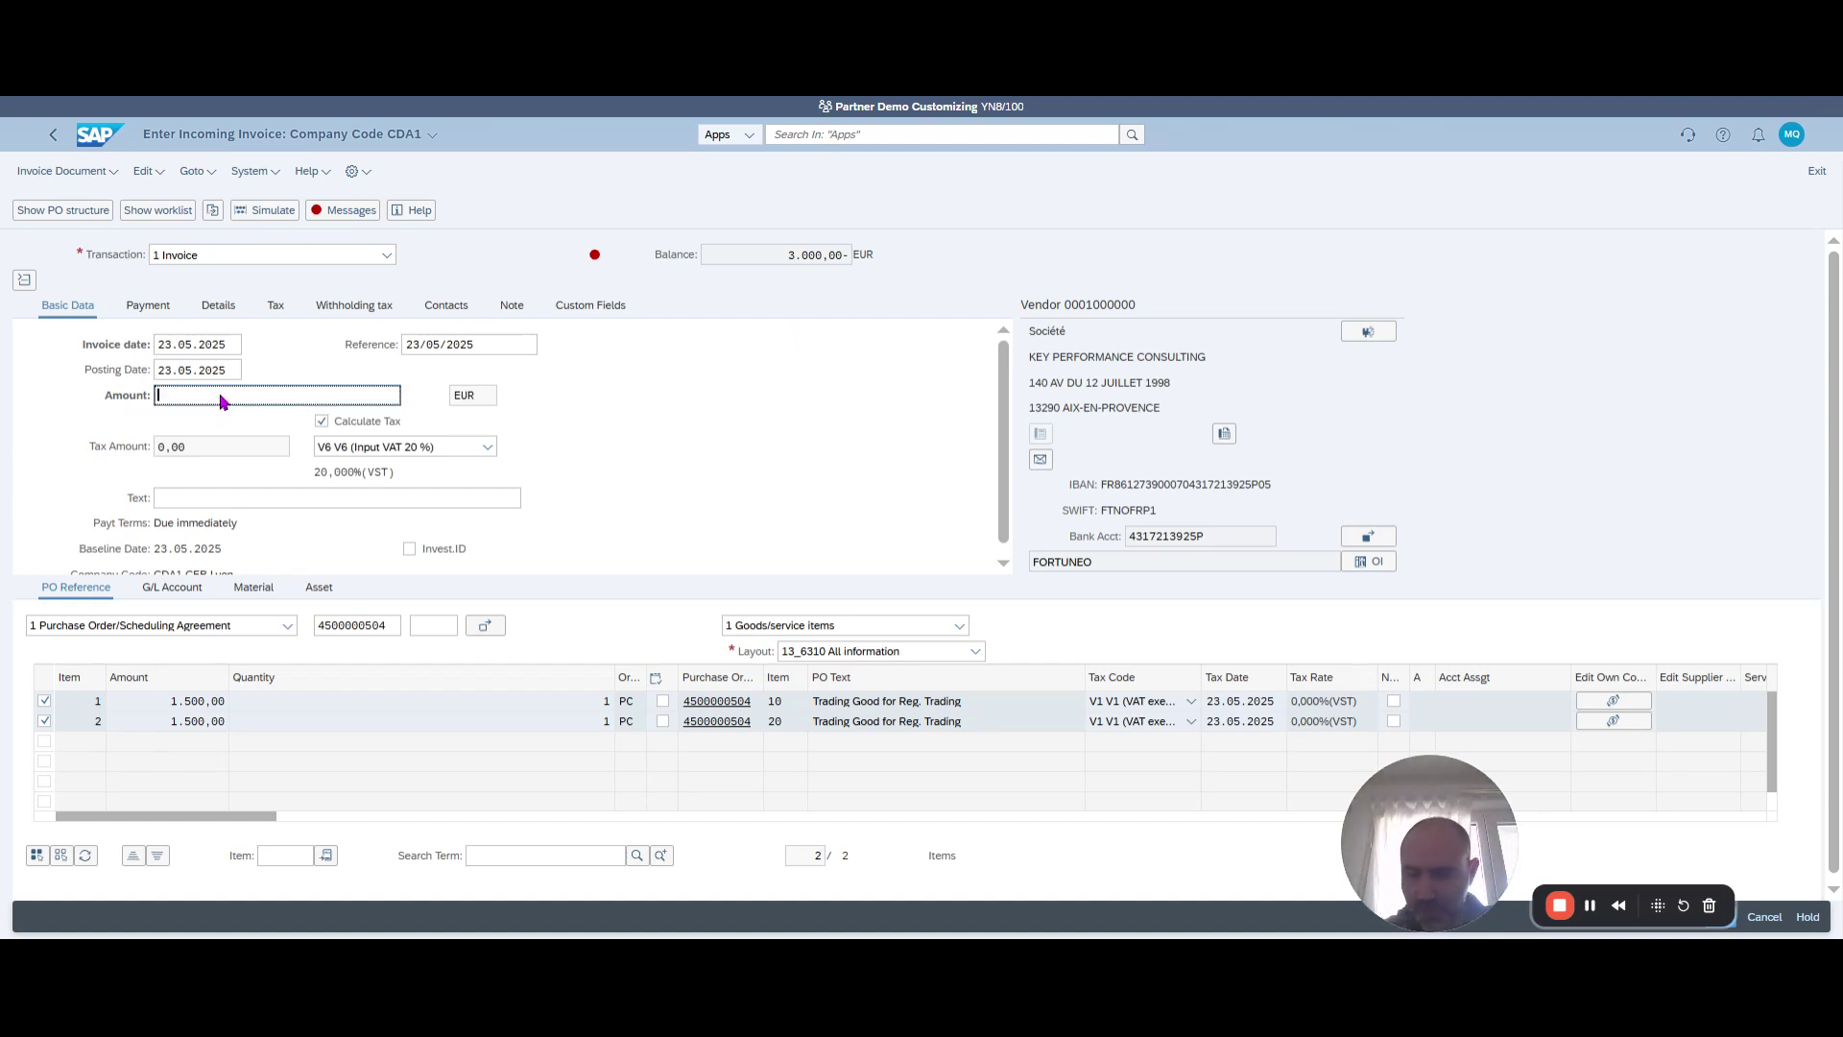
pyautogui.write('3000')
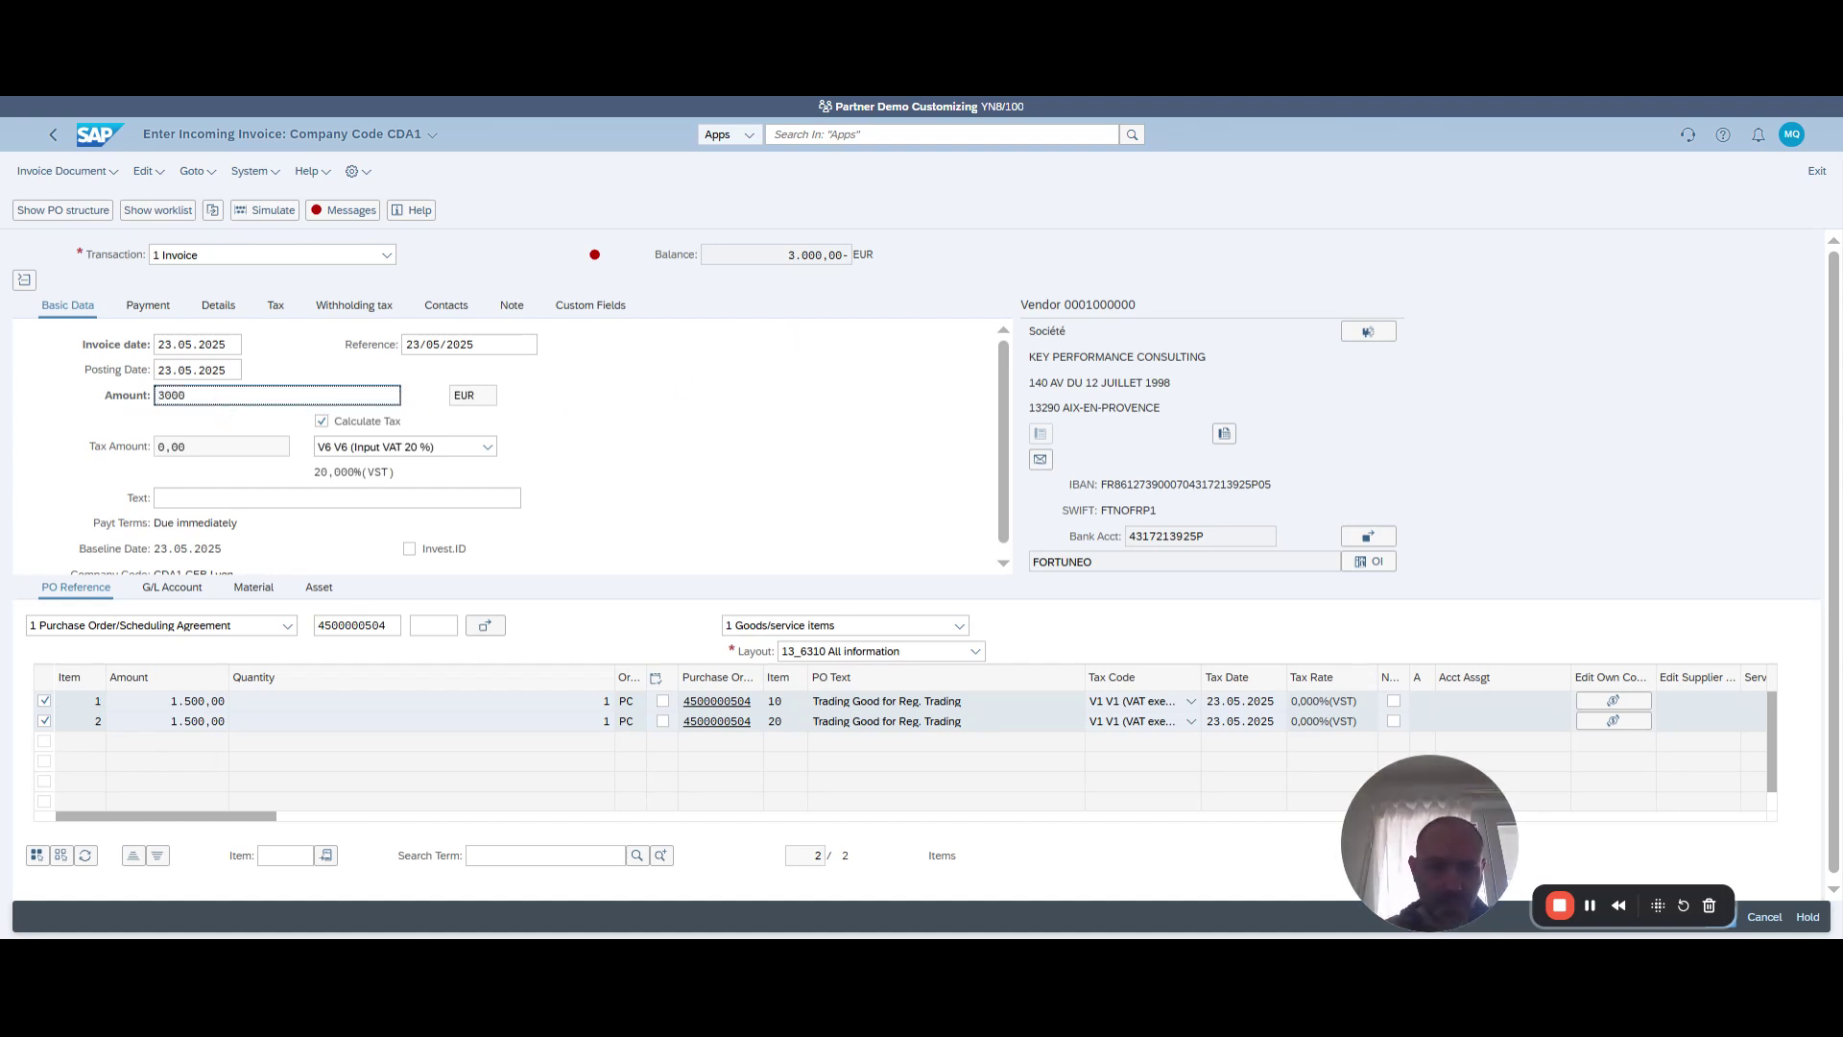
pyautogui.press('Return')
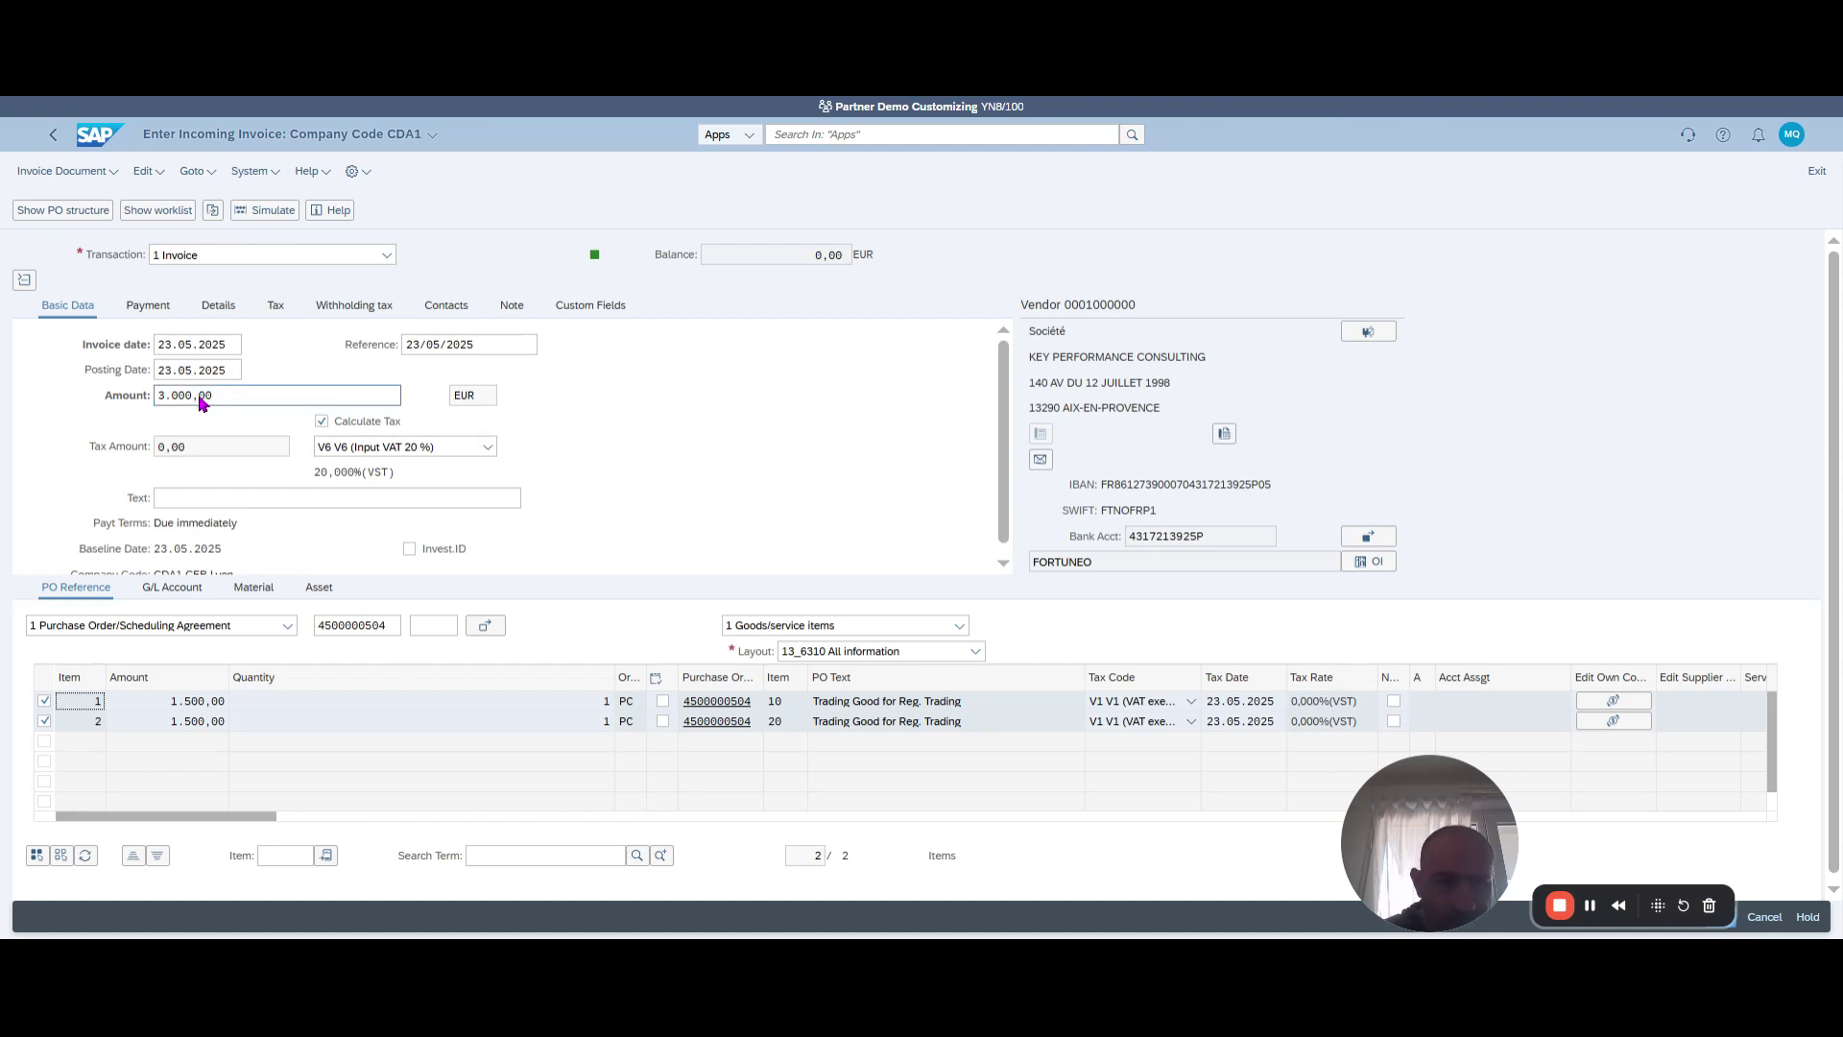
# Change the decimals of the invoice amount so that it is 3.000,50 EUR.
pyautogui.moveTo(199, 395); pyautogui.dragTo(247, 387)
pyautogui.write('50')
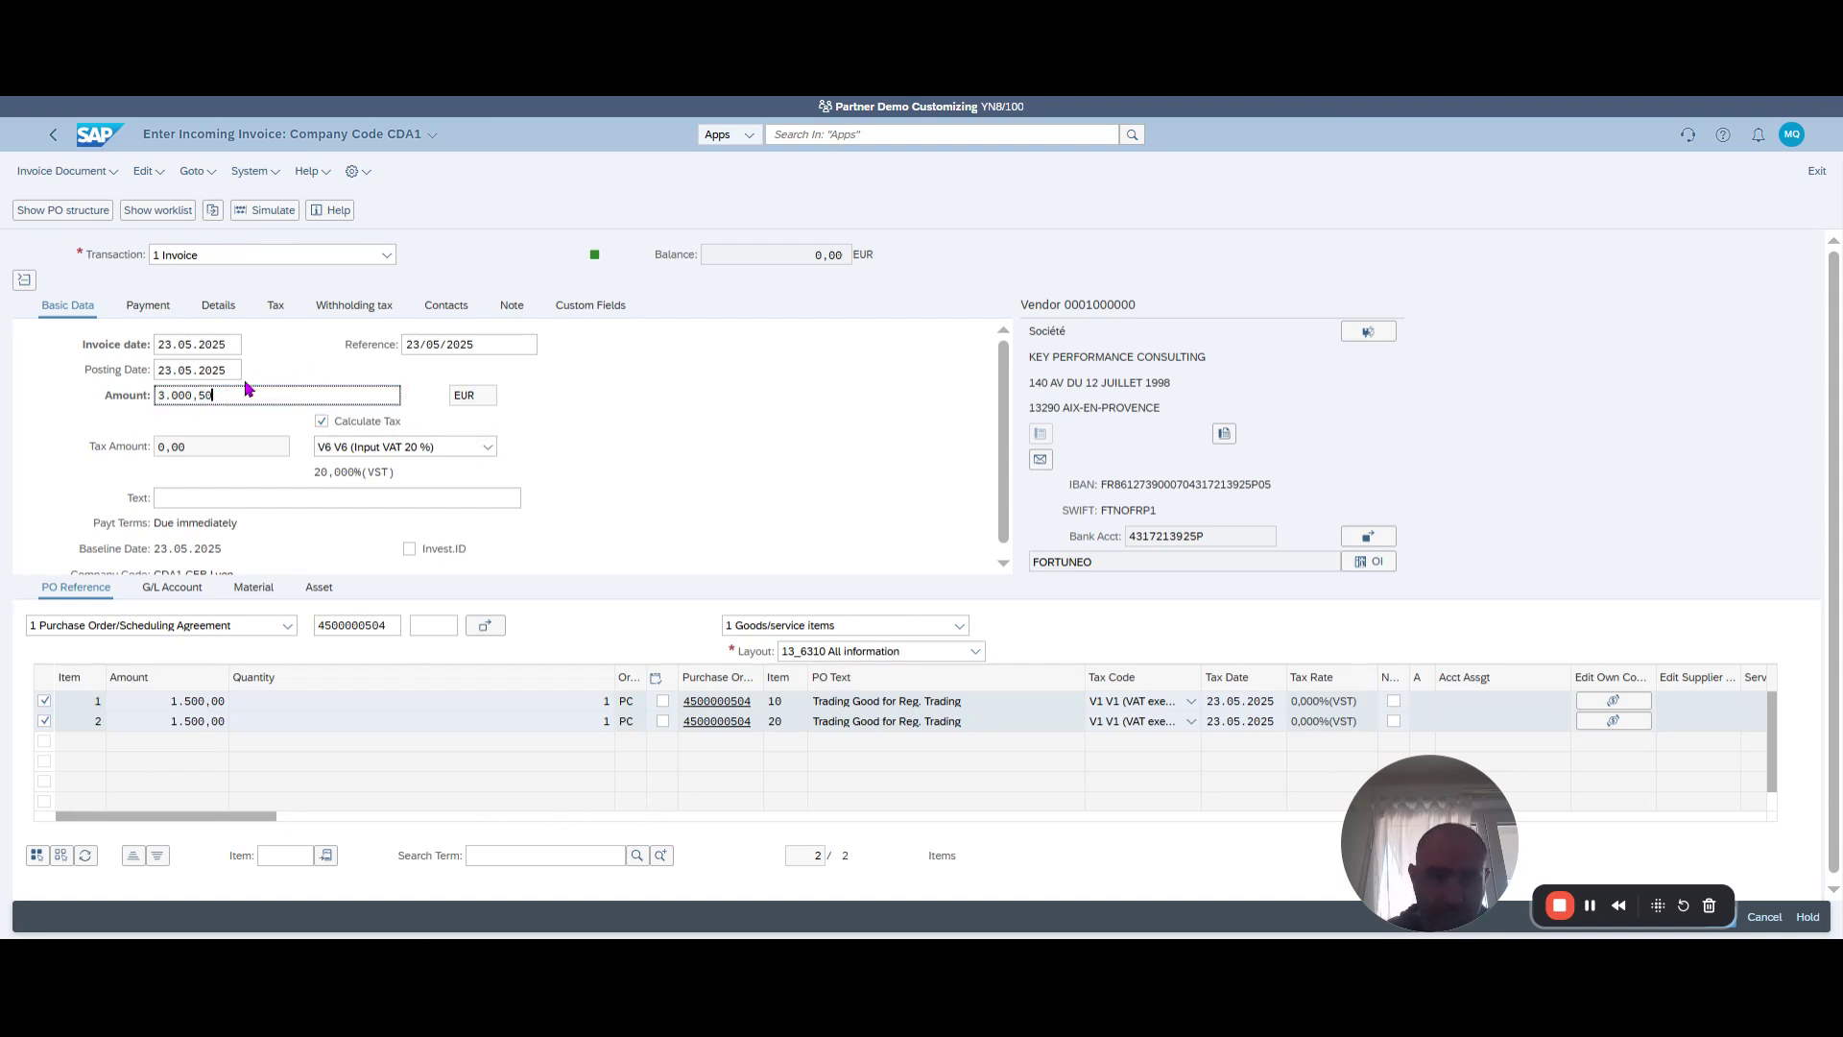
pyautogui.press('Return')
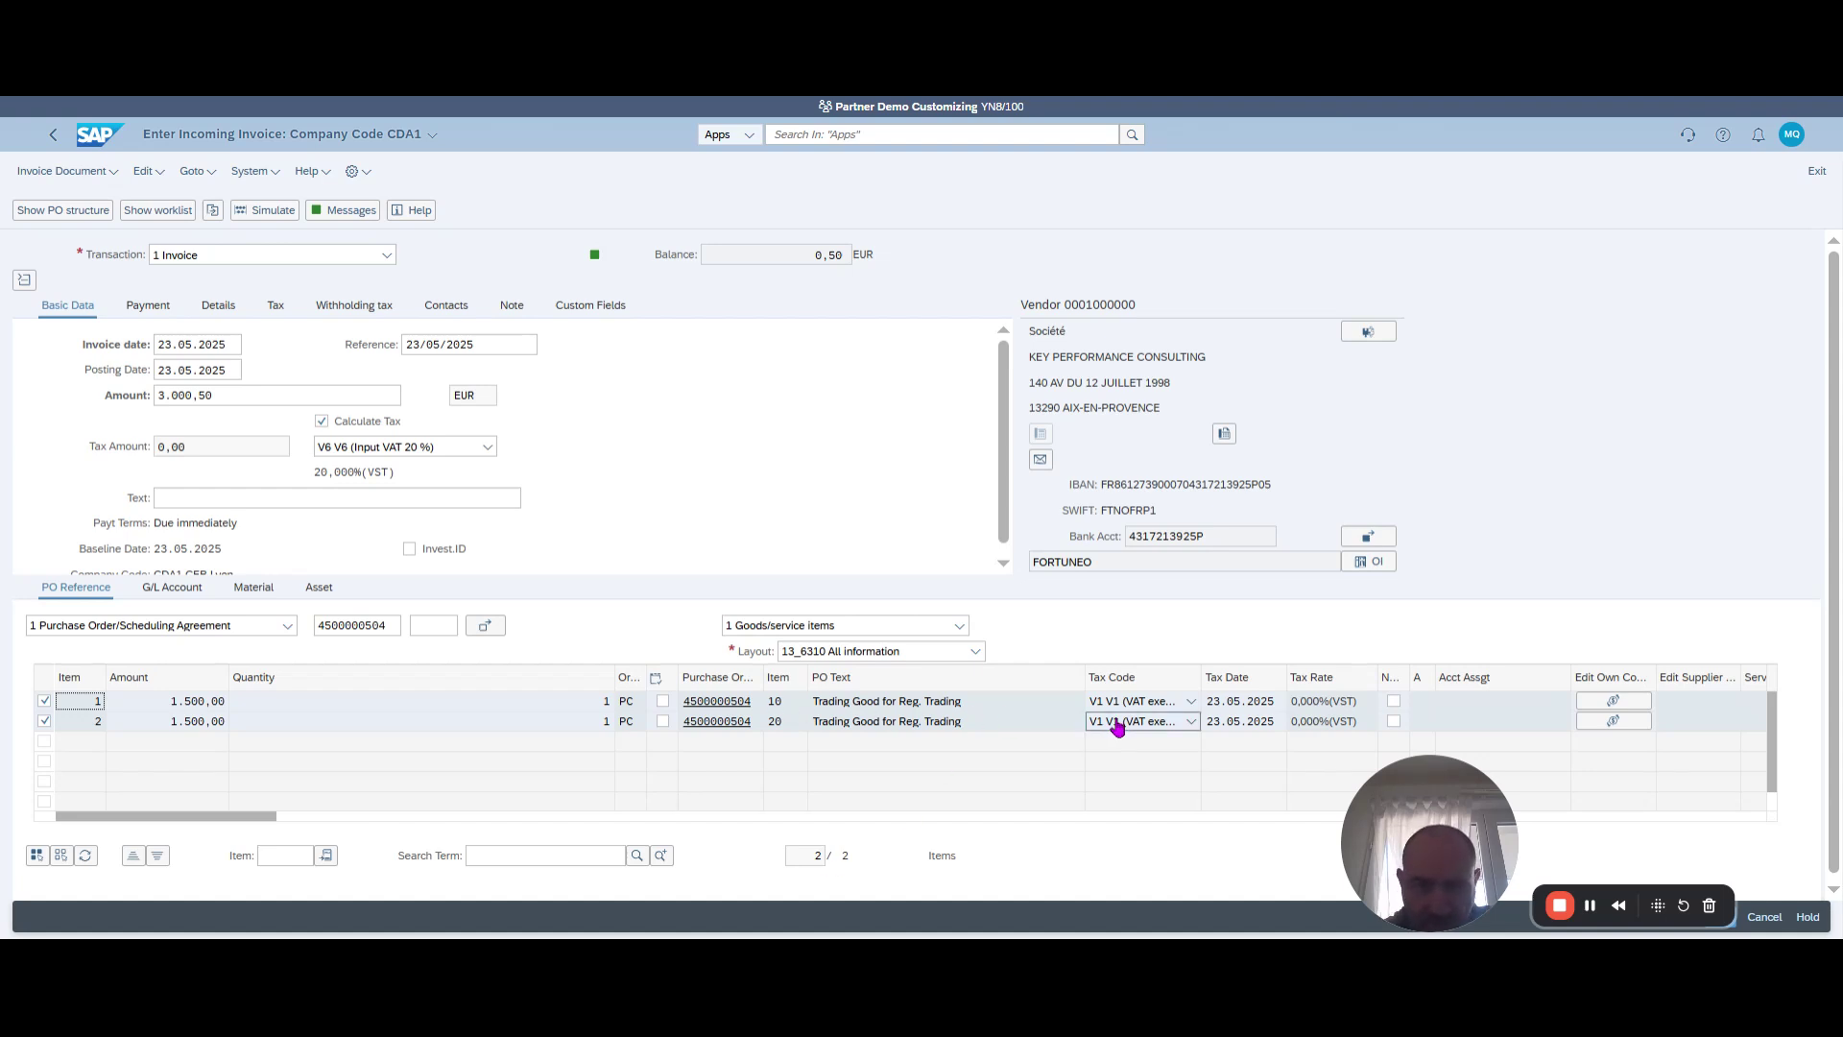
# Check the first item's tax code options and set the invoice header's tax code to V1 (VAT exempt purchase).
pyautogui.click(488, 448)
pyautogui.click(489, 449)
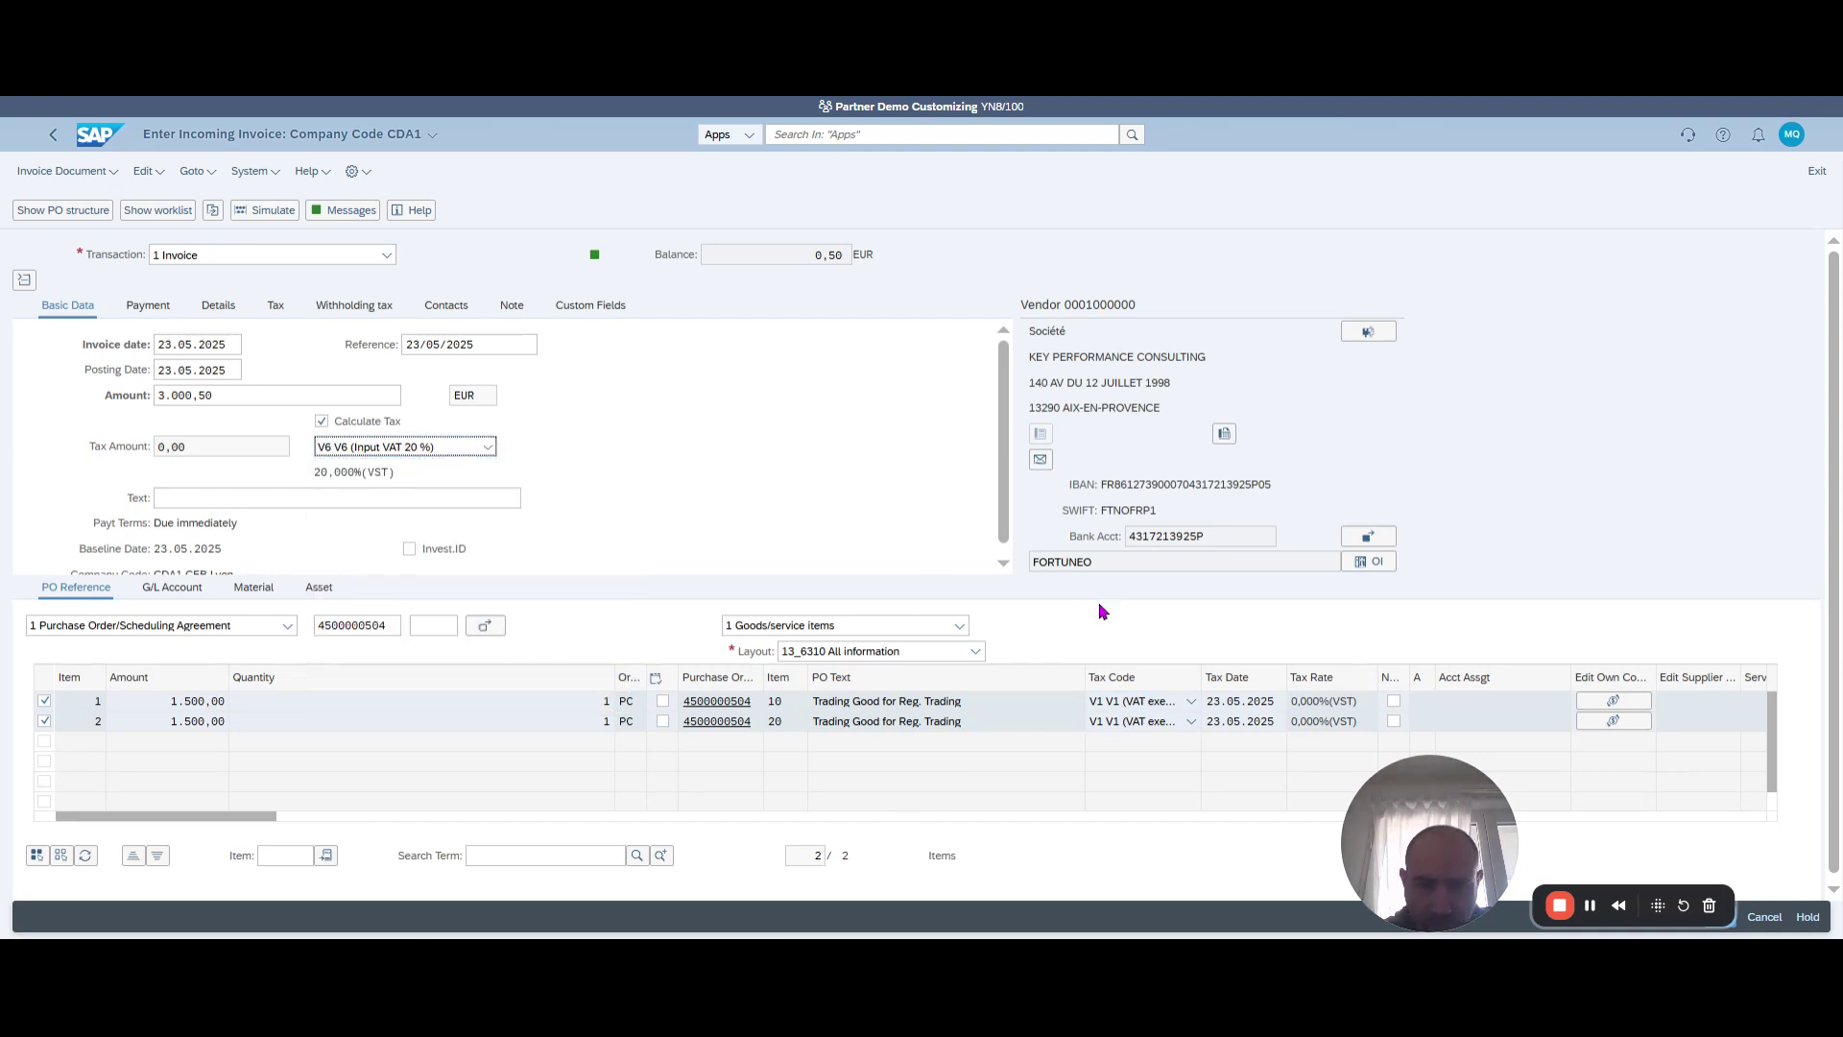
pyautogui.click(1157, 706)
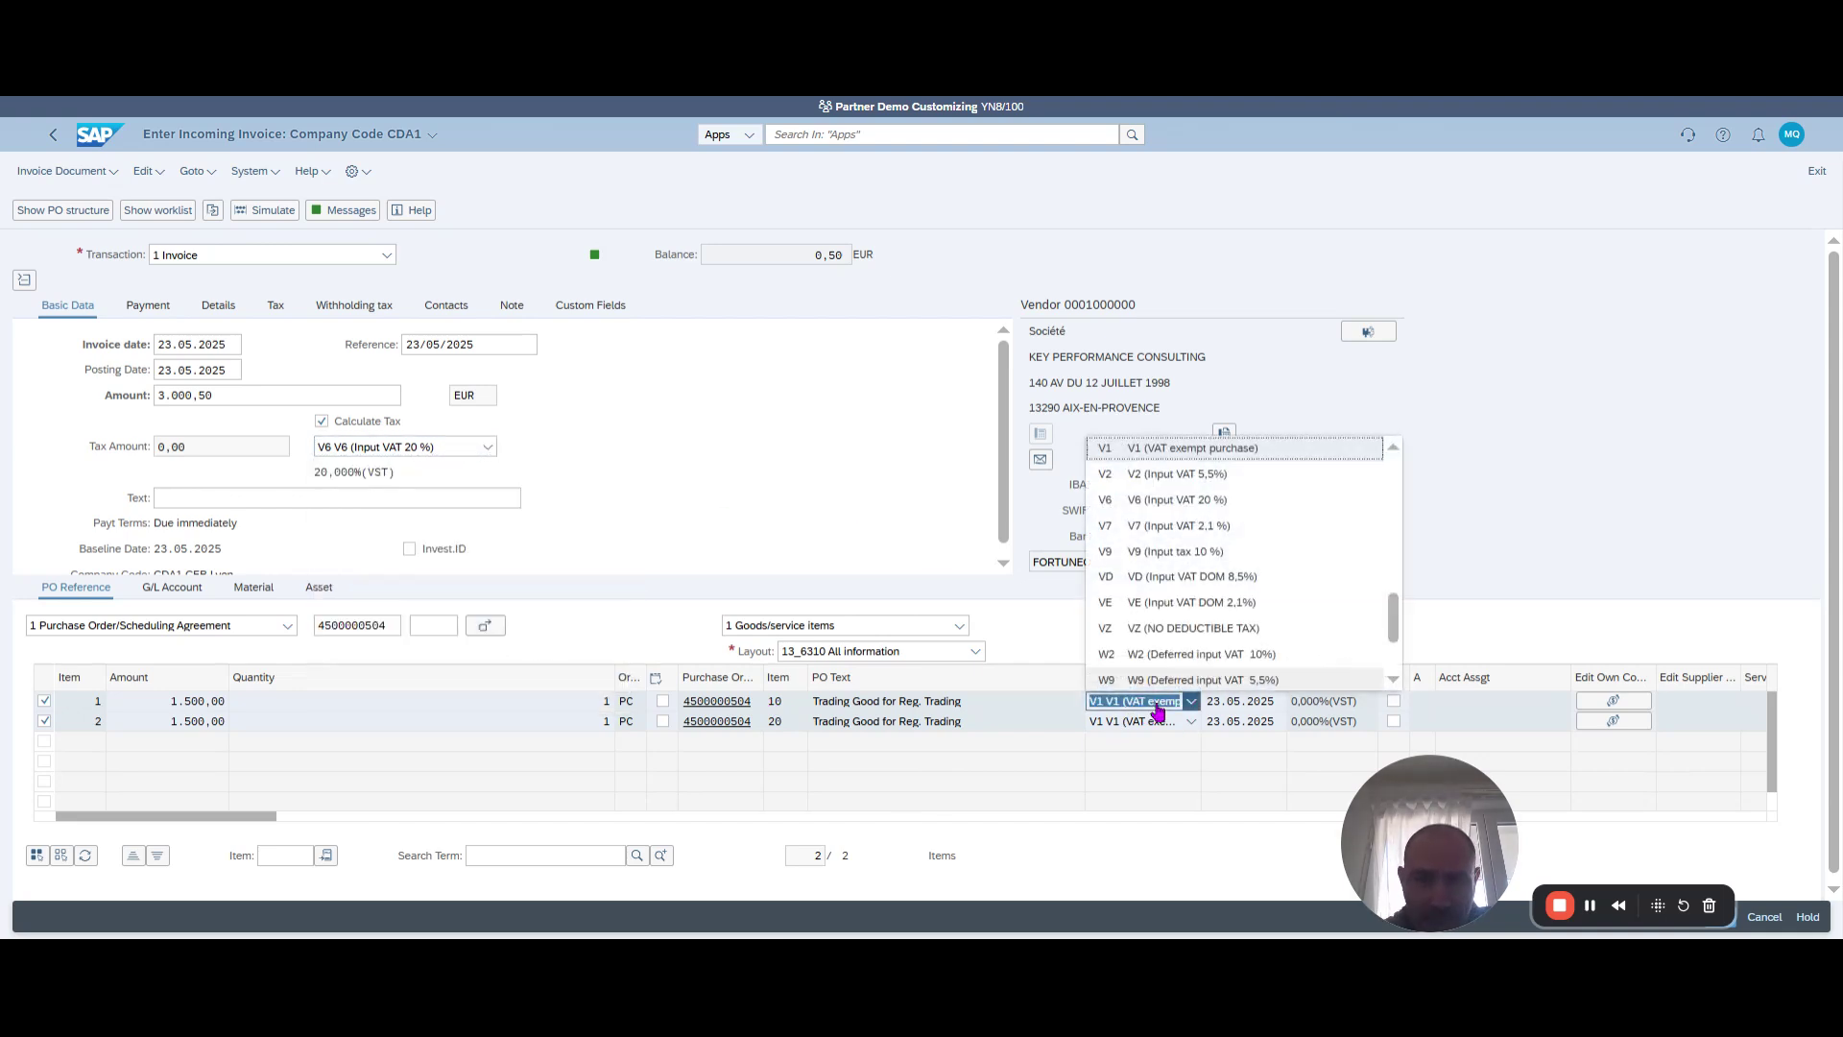
pyautogui.press('Escape')
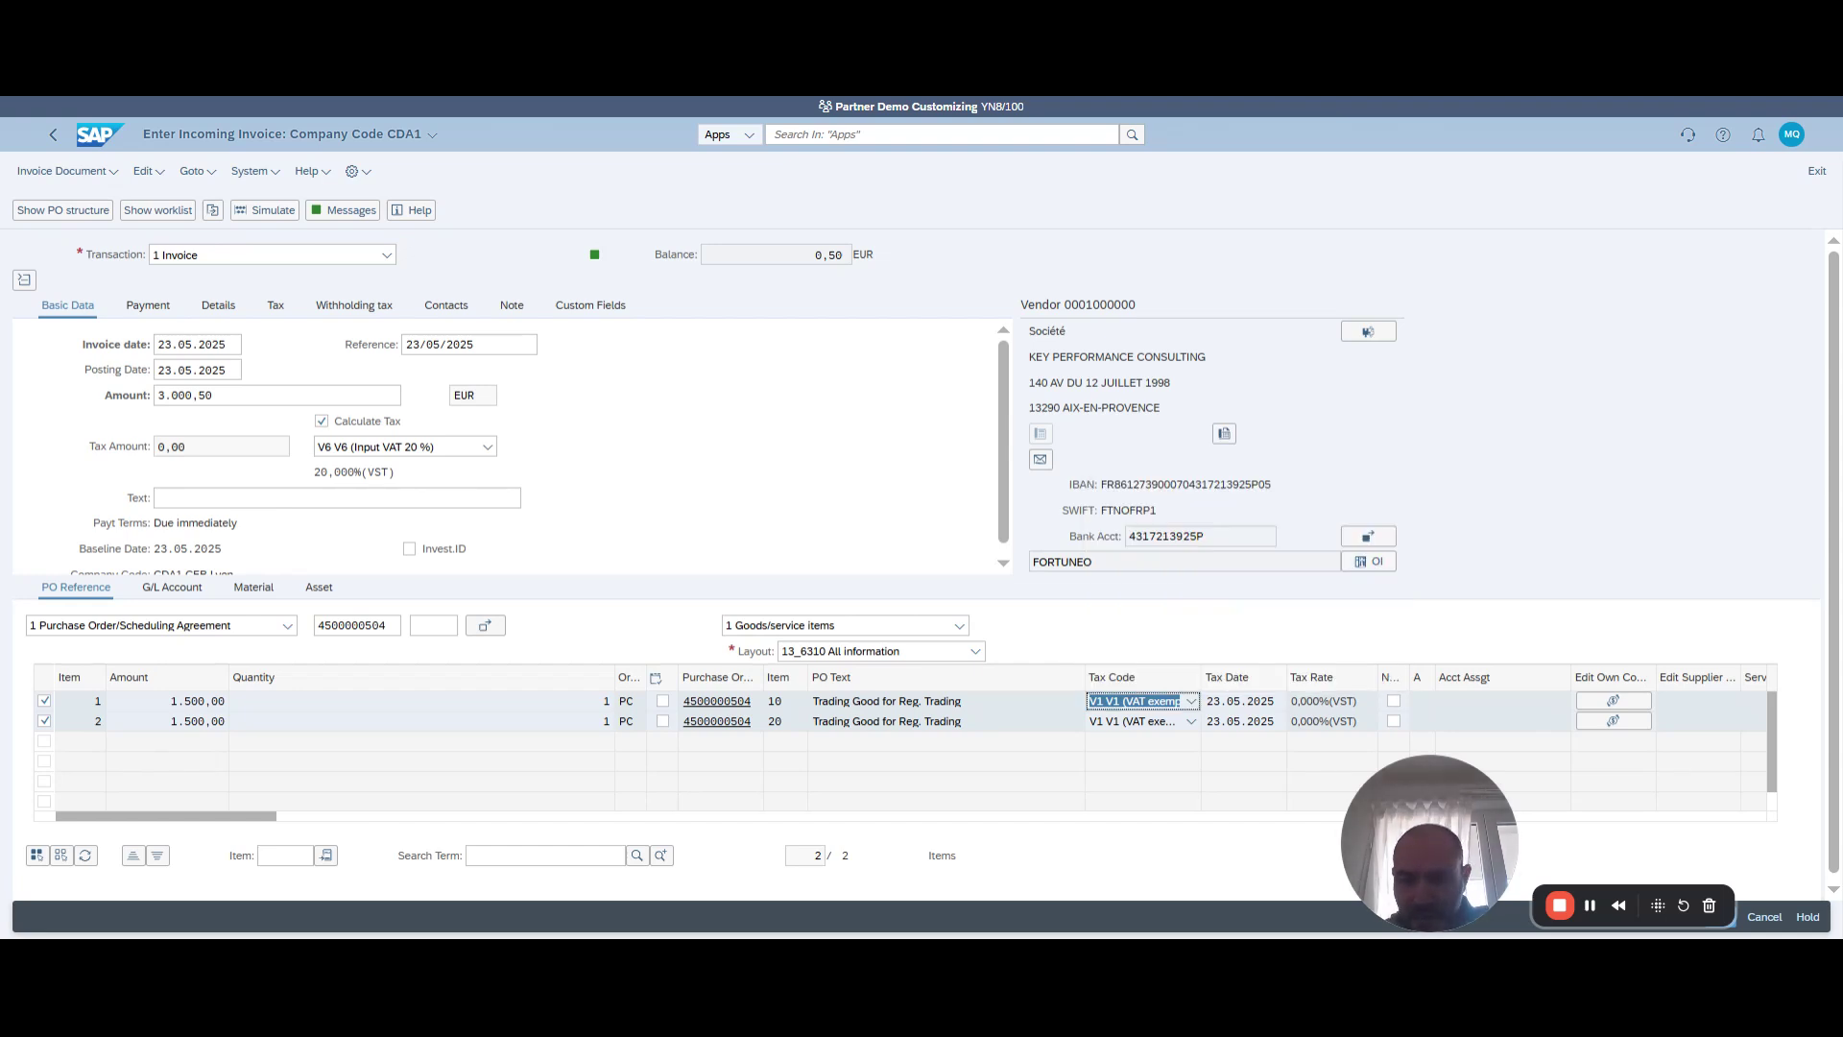
pyautogui.click(488, 446)
pyautogui.scroll(1, 470, 526)
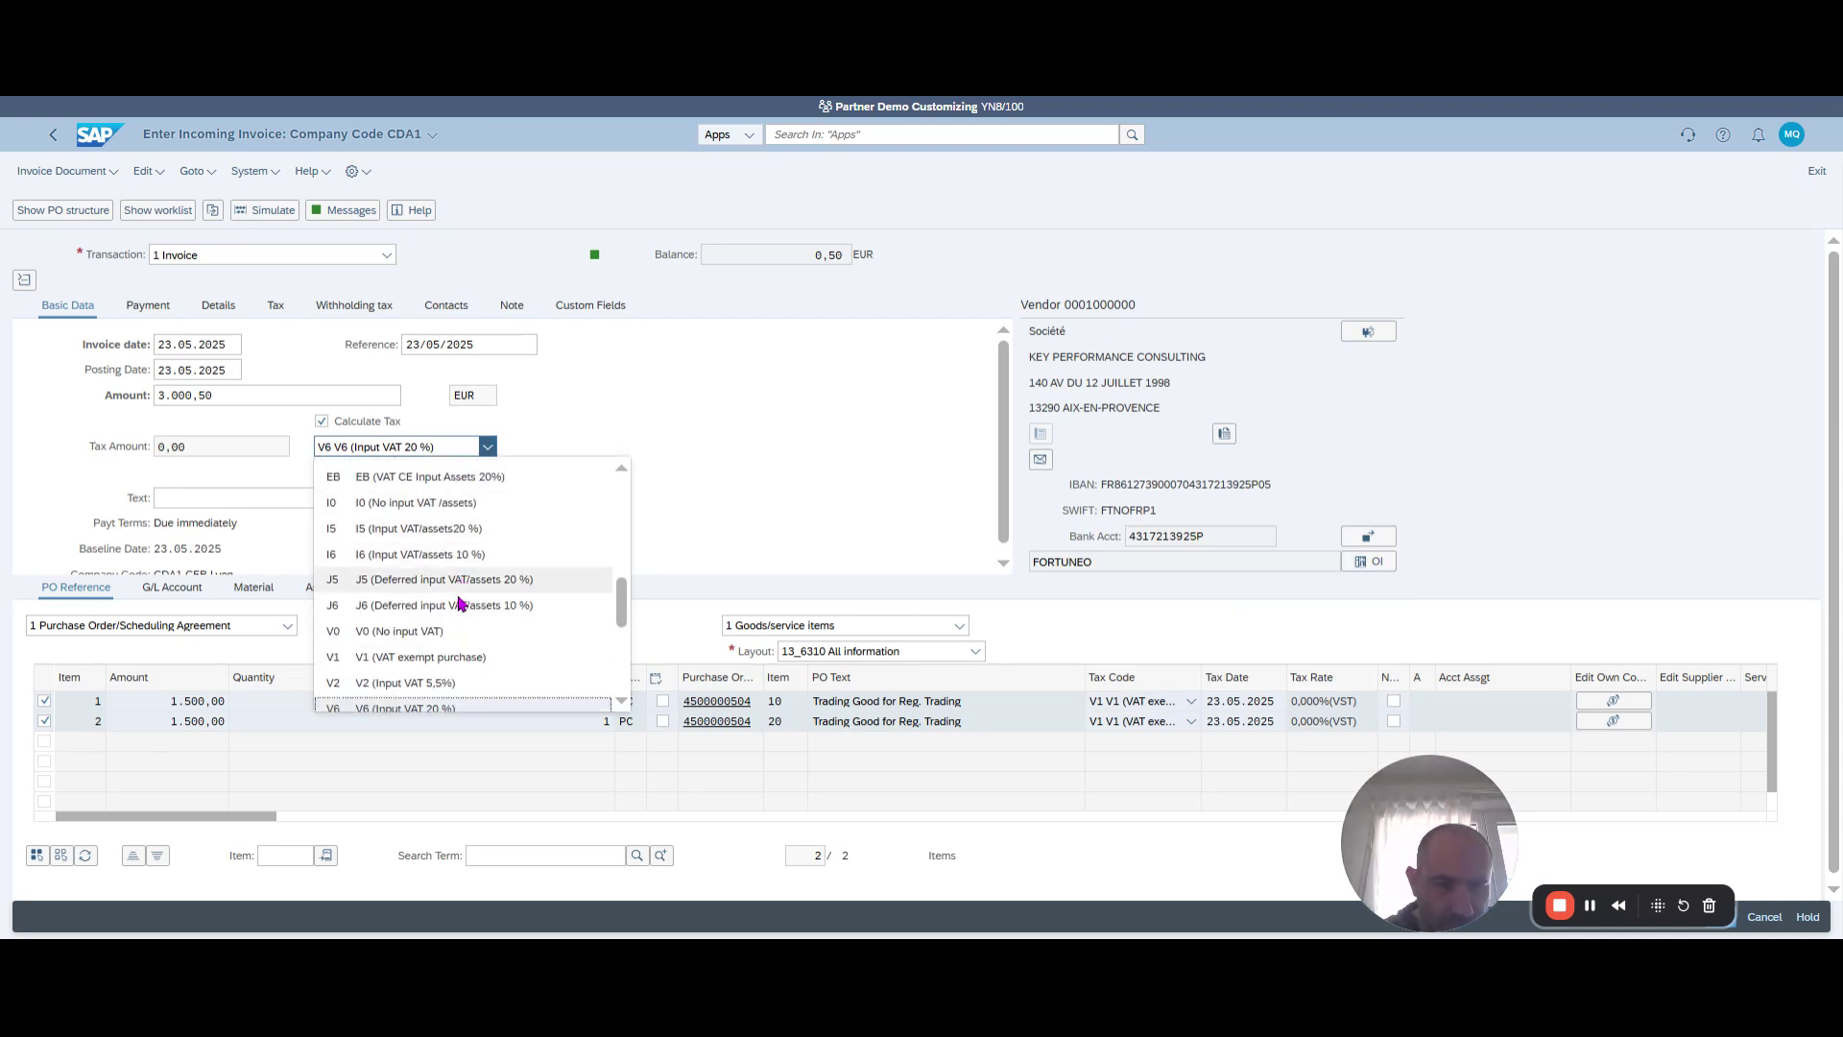
pyautogui.click(461, 649)
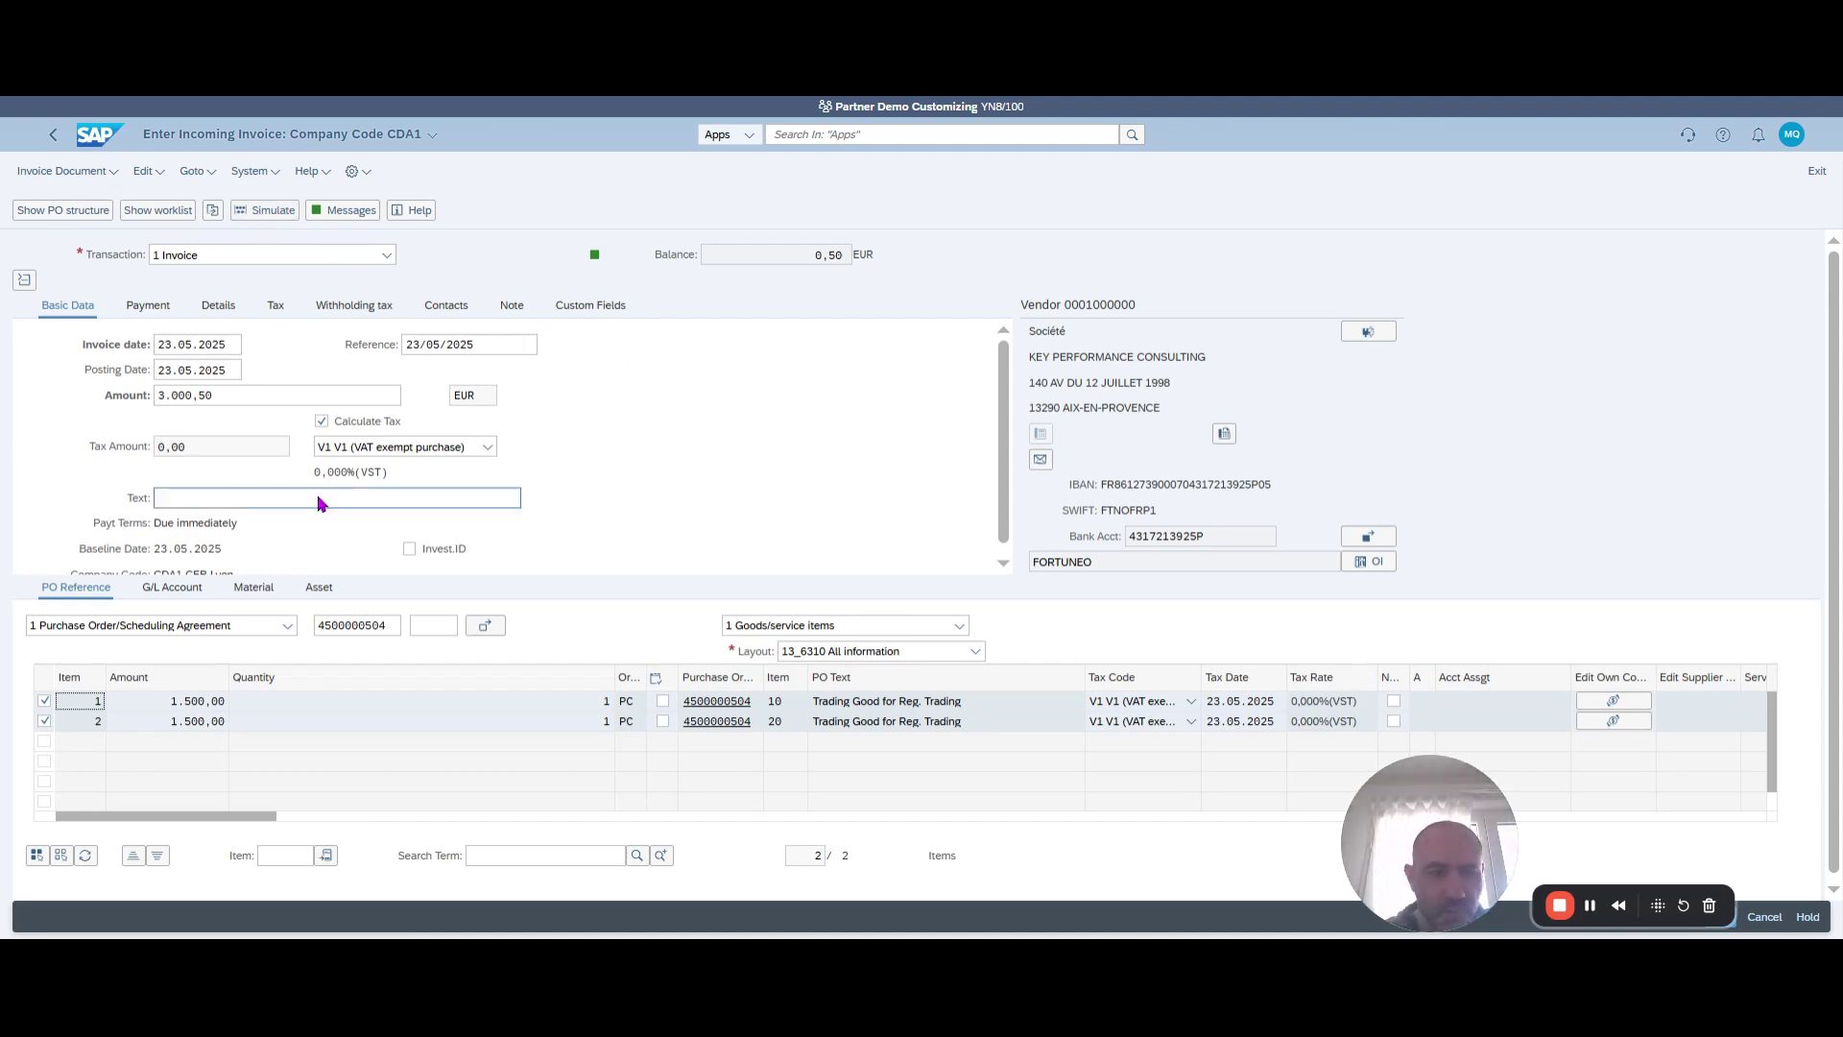
pyautogui.click(507, 347)
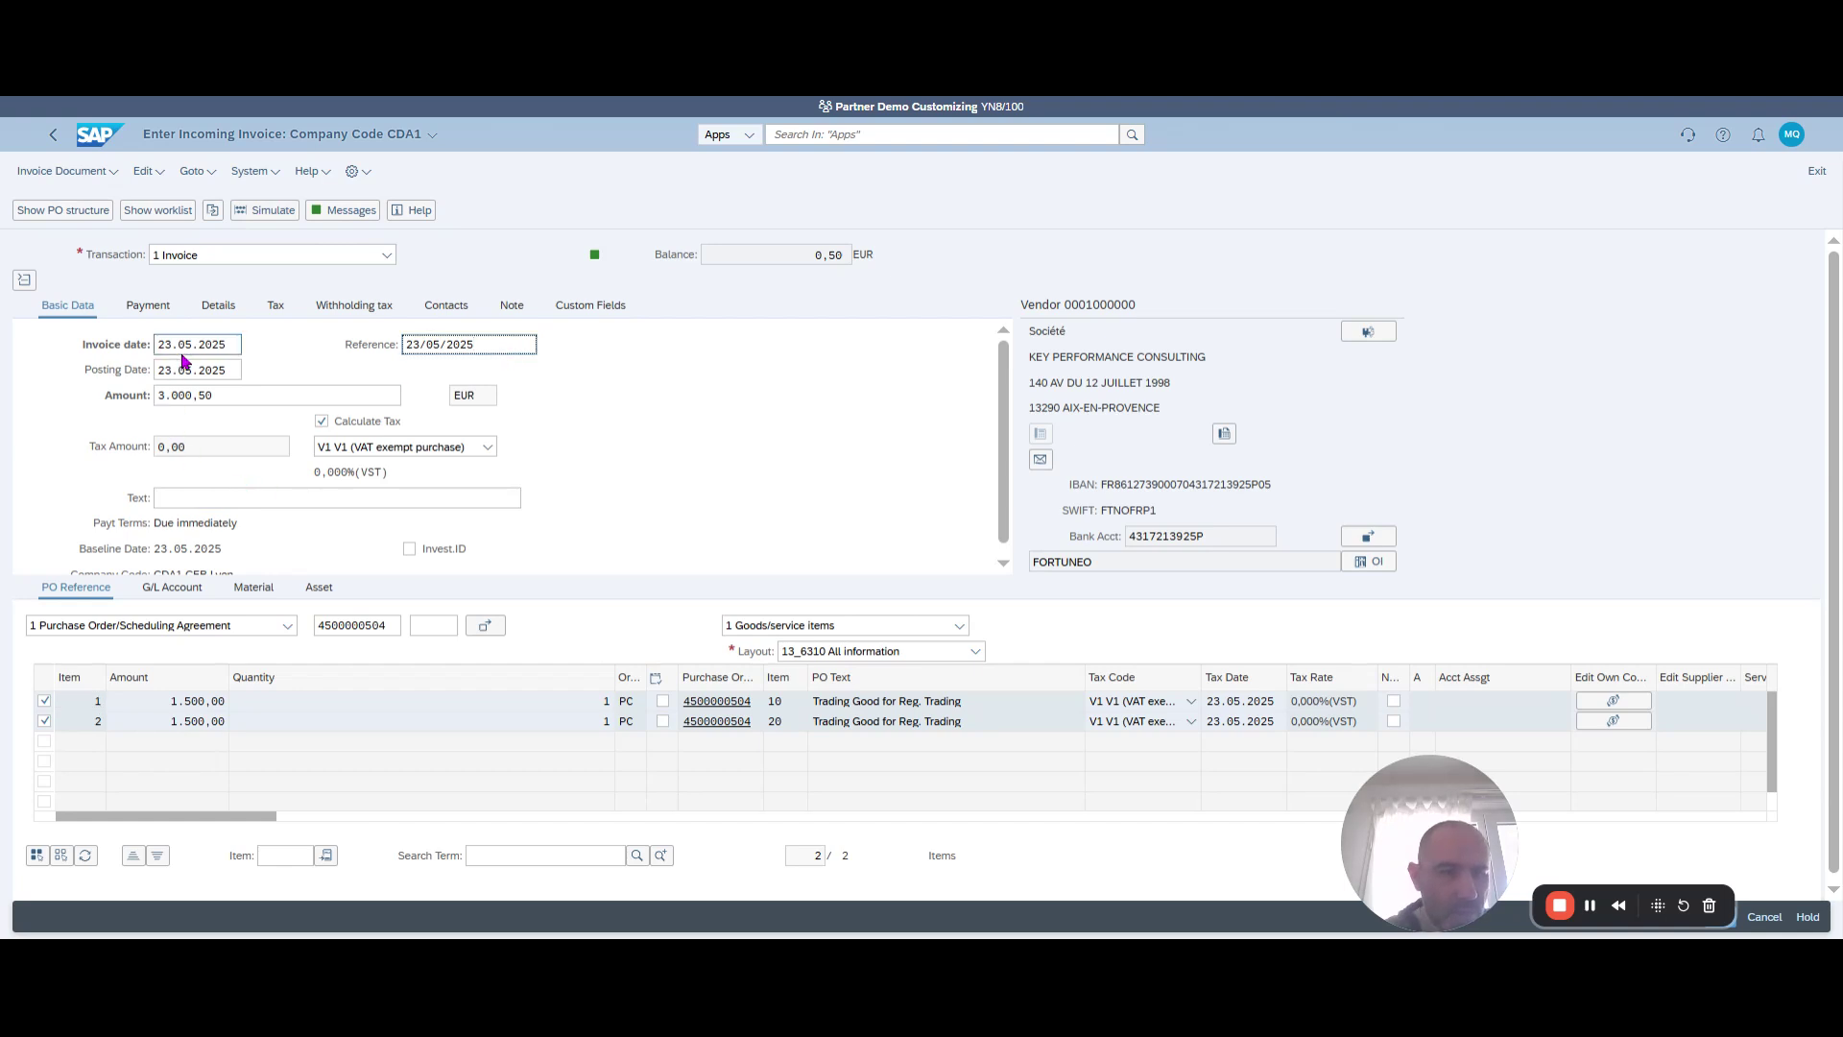
pyautogui.click(218, 400)
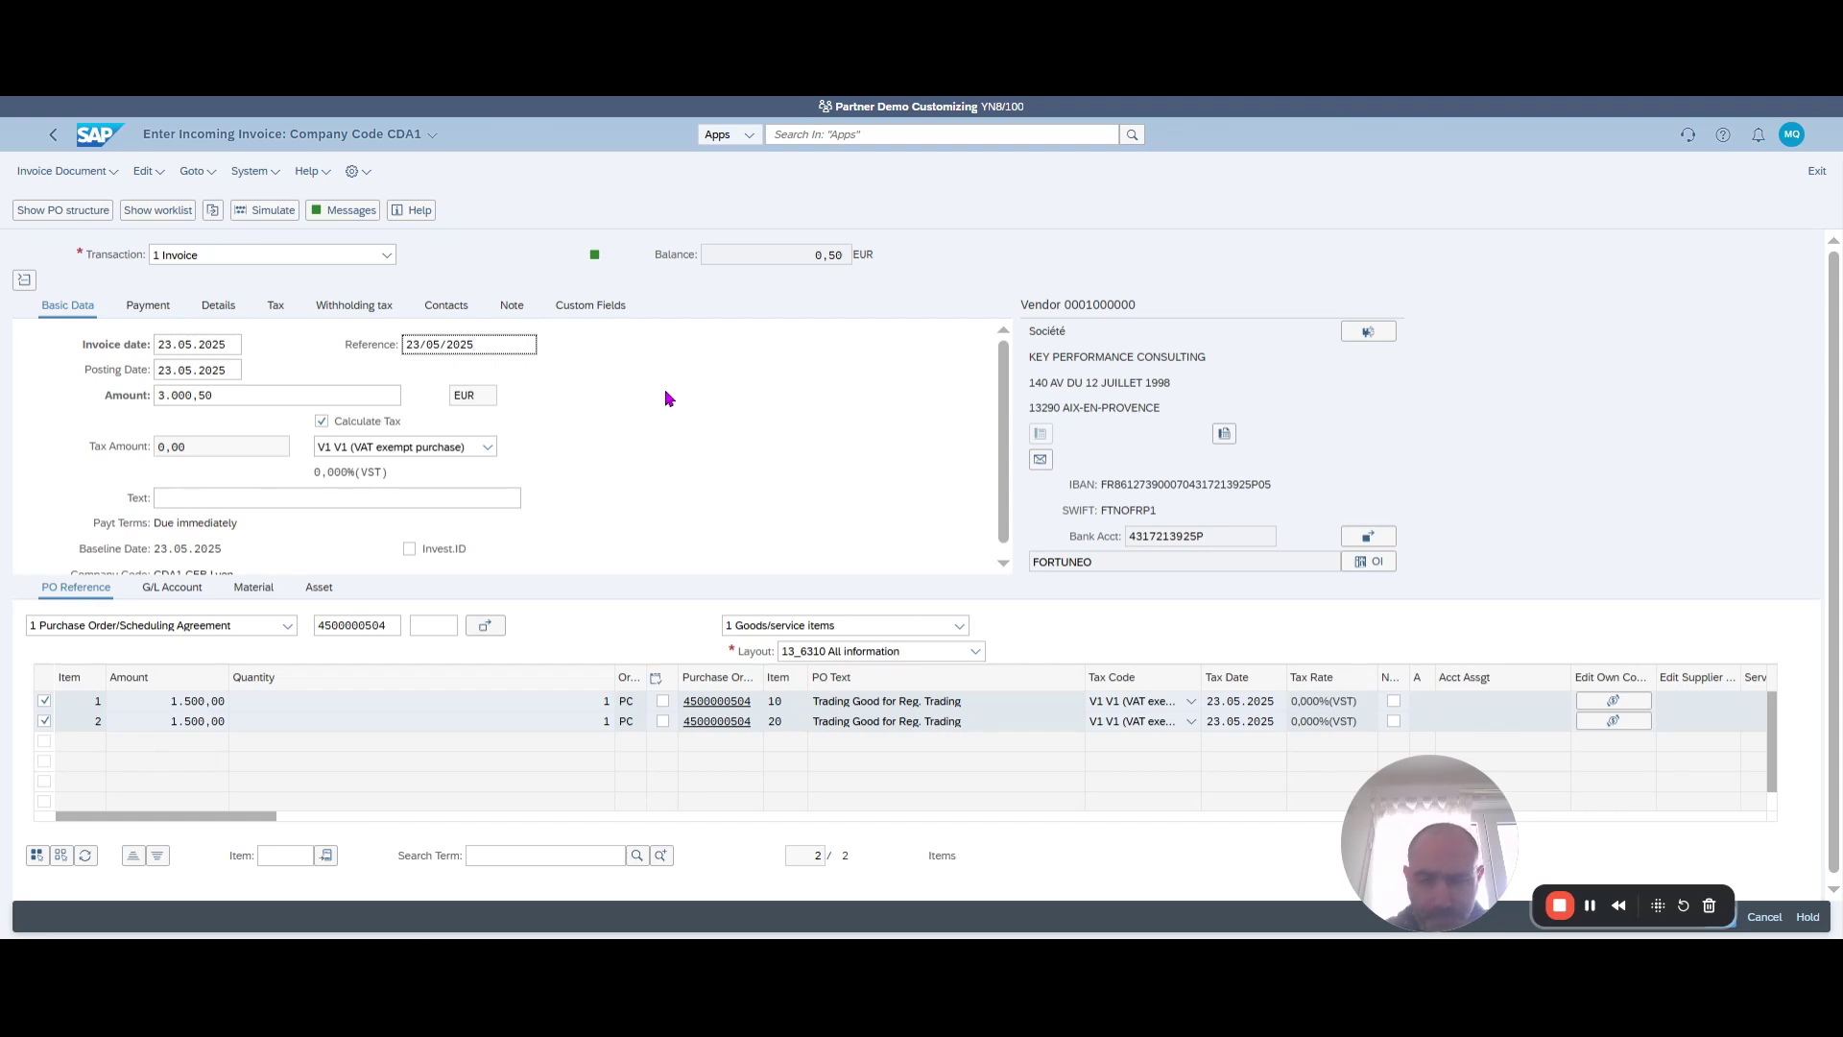
# Confirm the reference 23/05/2025 and review the invoice's payment, details, tax and withholding tax data before returning to the basic data.
pyautogui.press('Return')
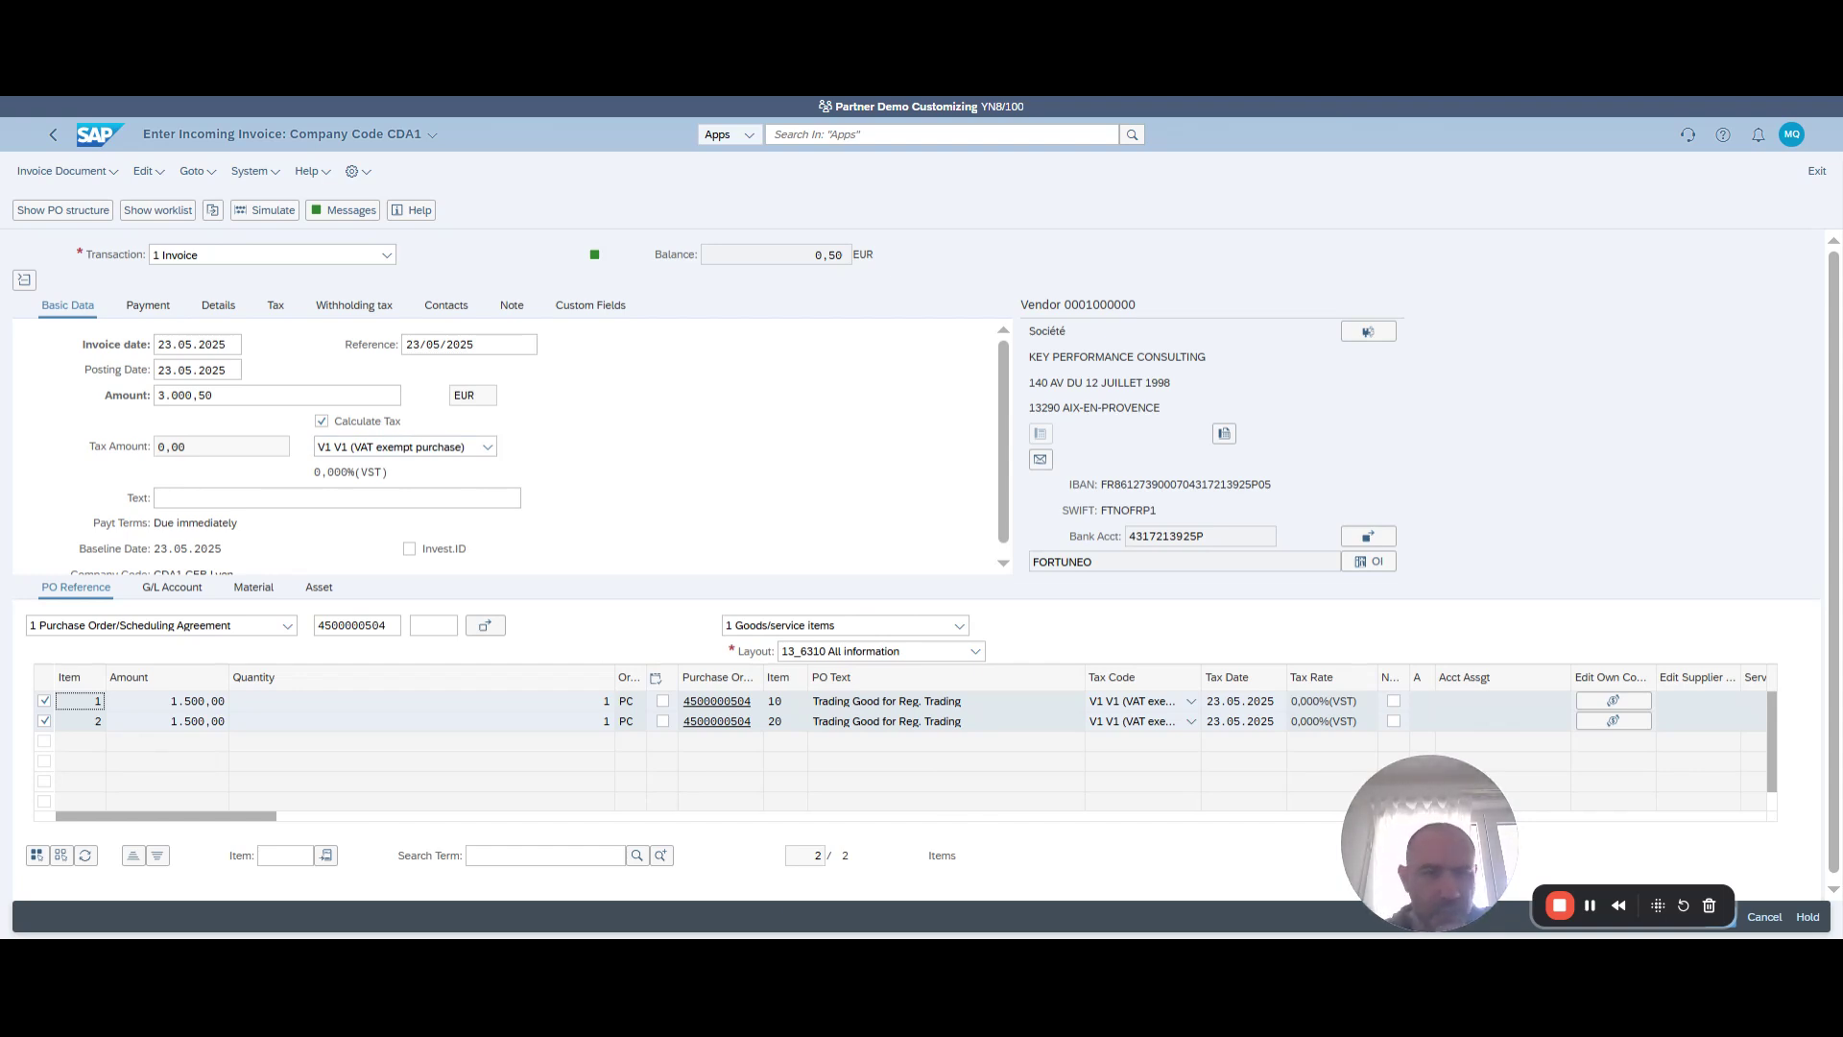
pyautogui.click(148, 305)
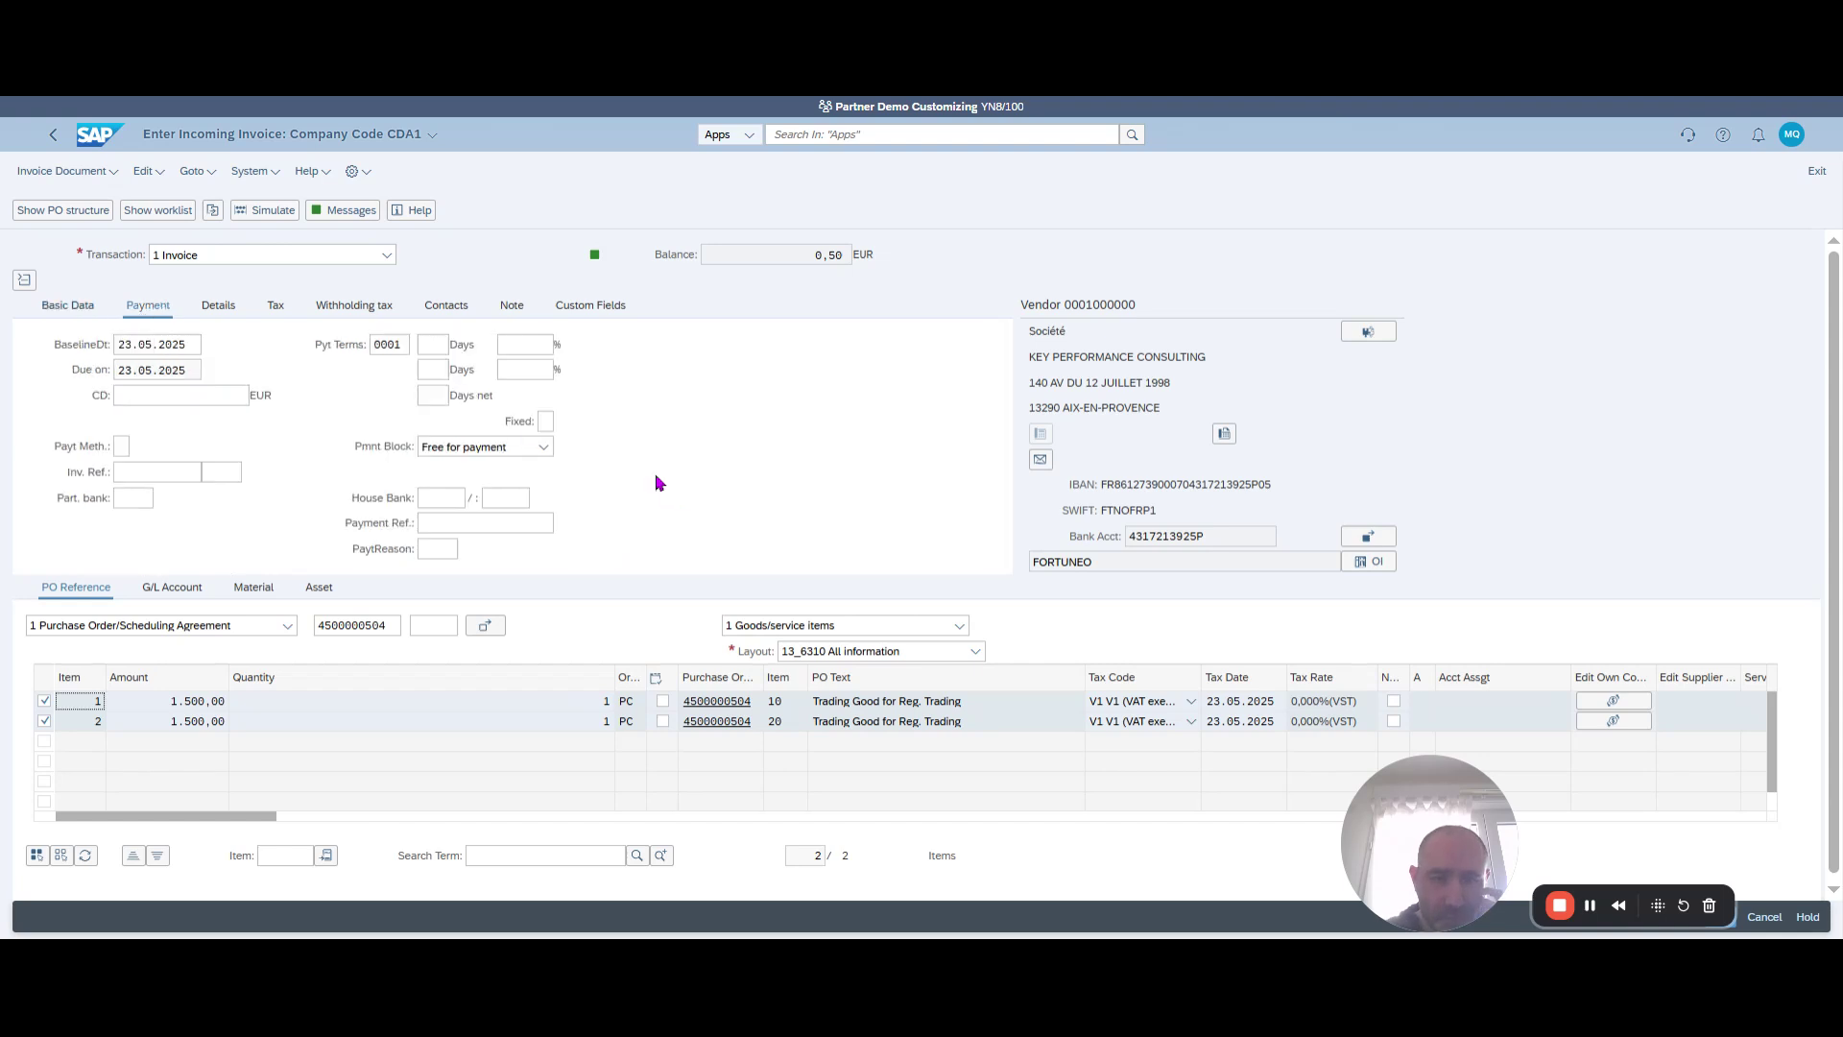
pyautogui.click(218, 305)
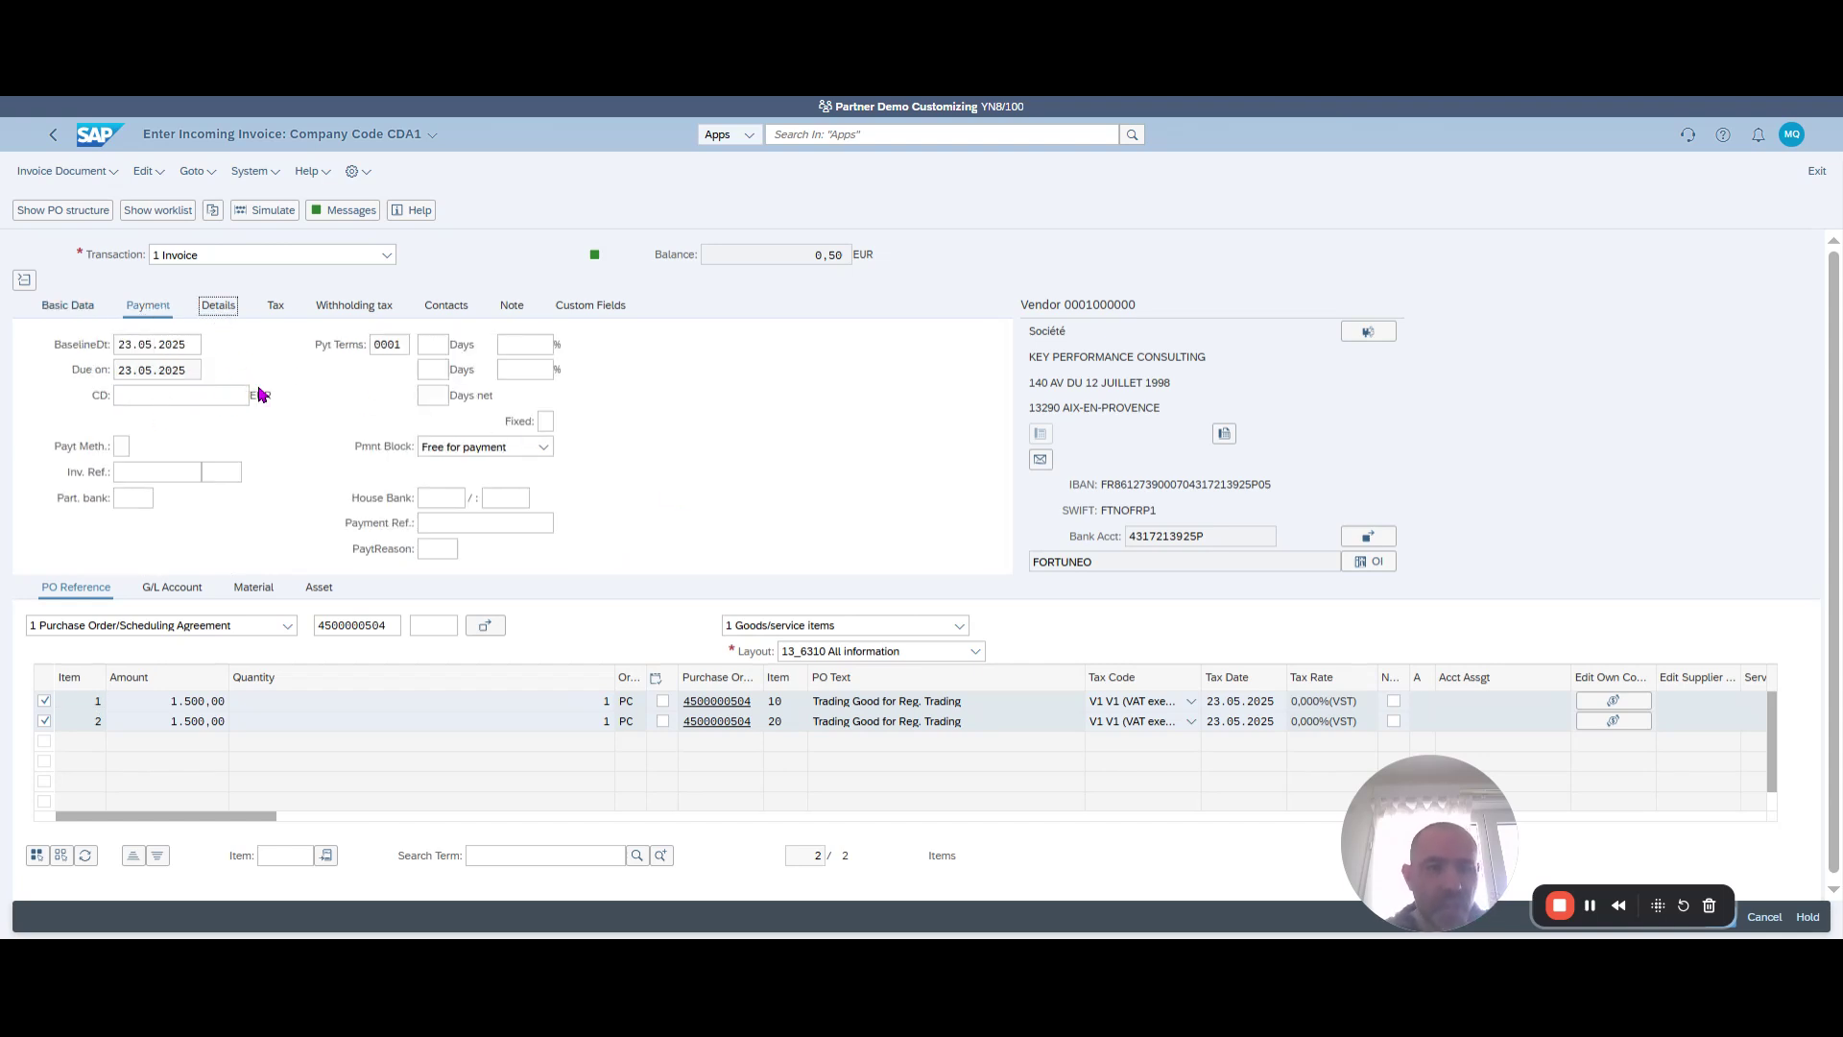
pyautogui.click(277, 306)
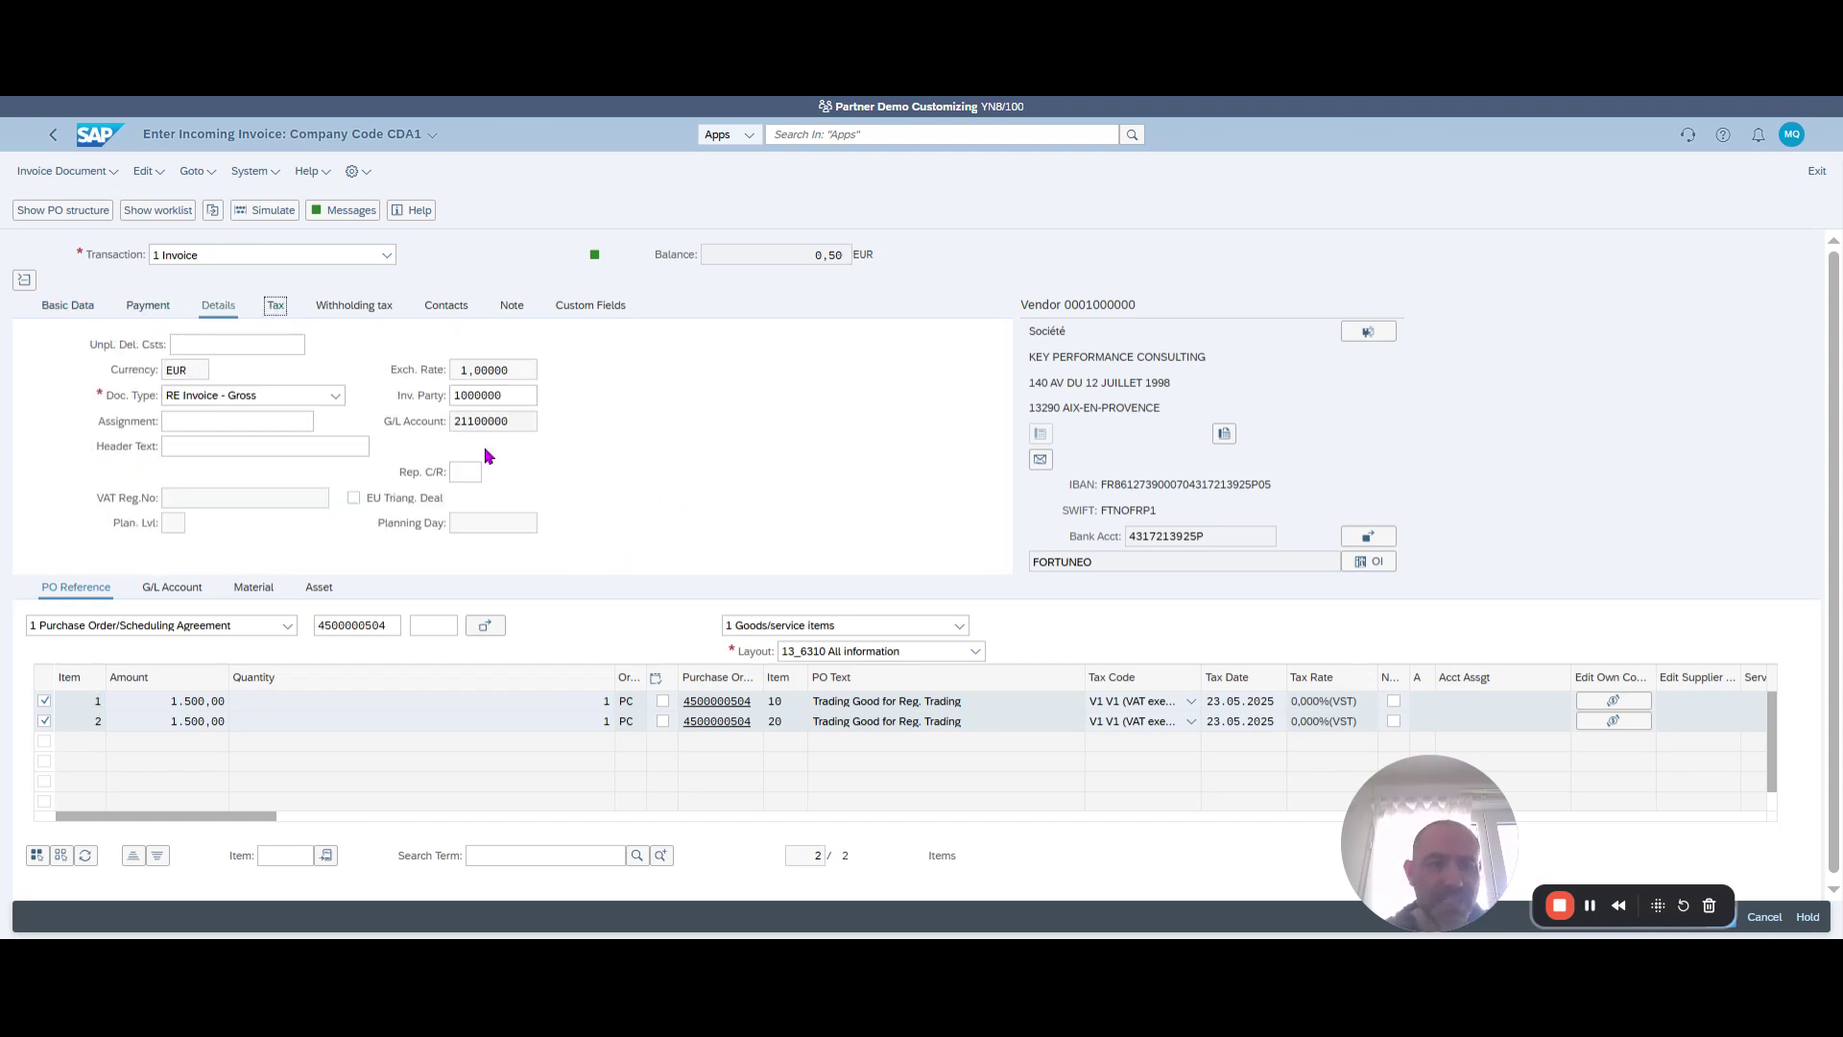
pyautogui.click(351, 306)
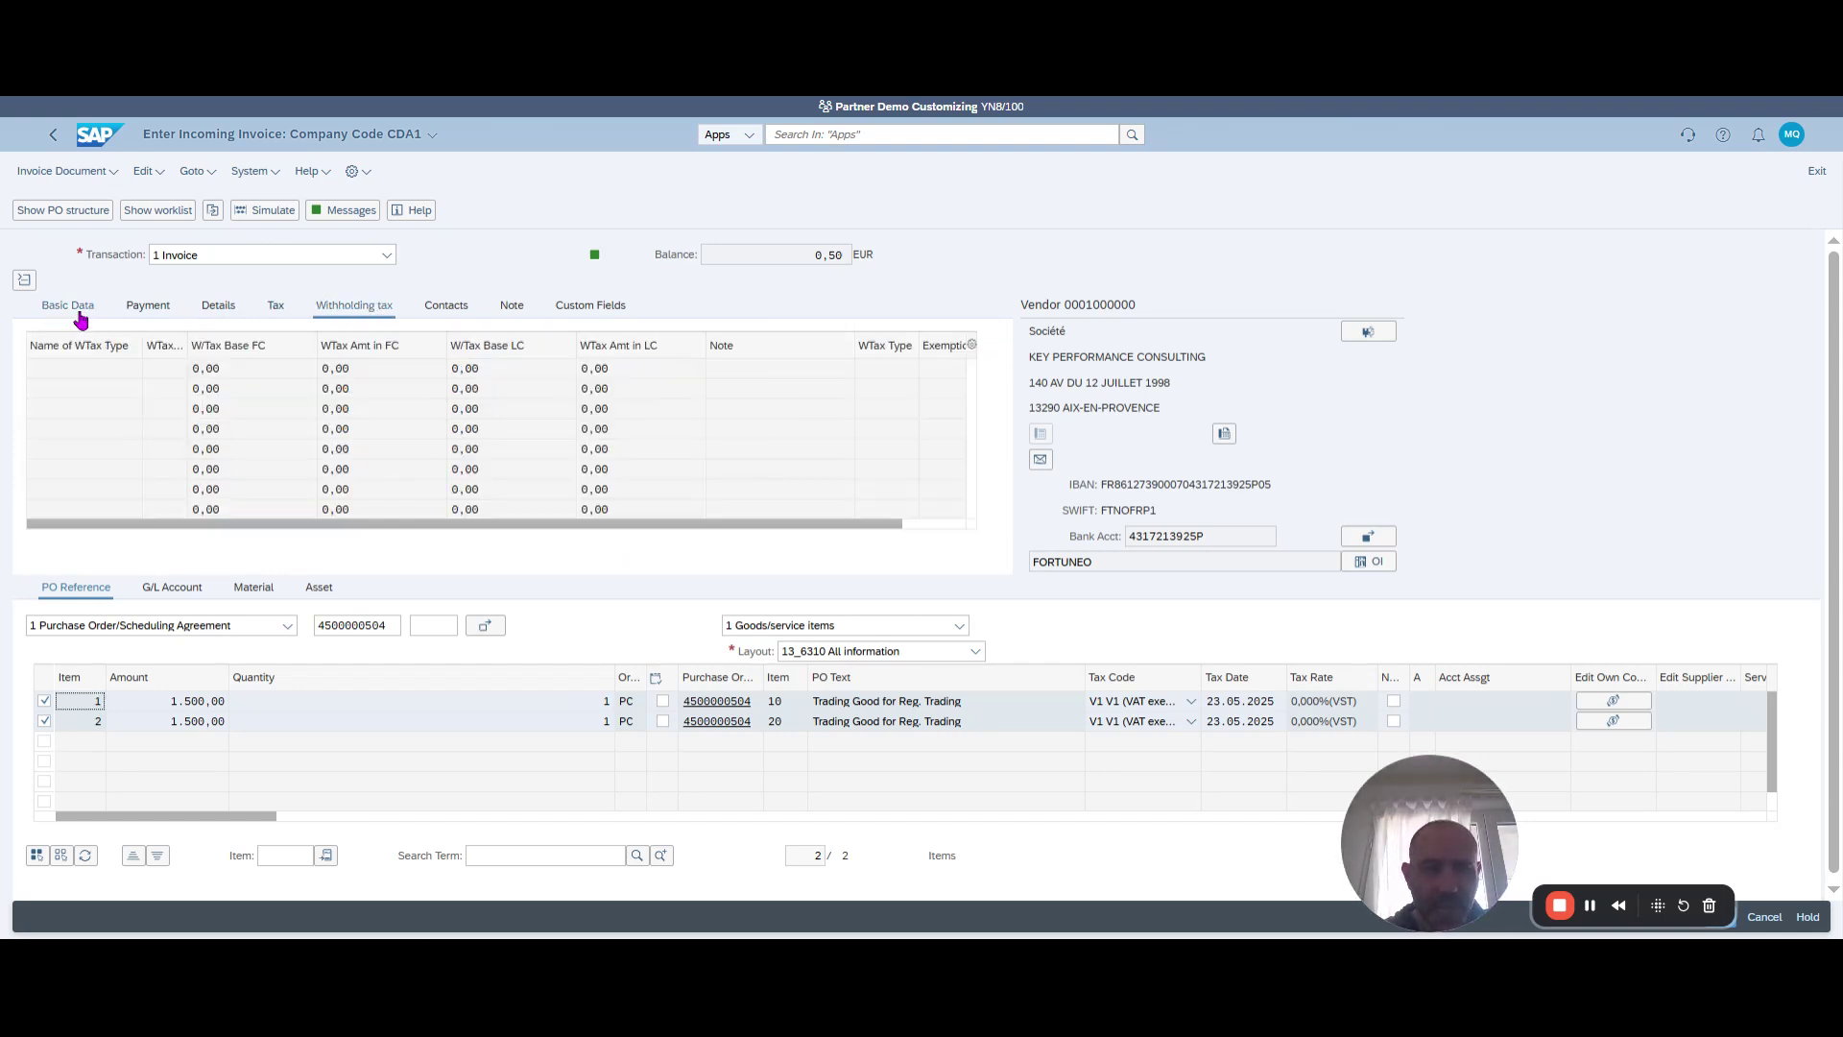
pyautogui.click(77, 310)
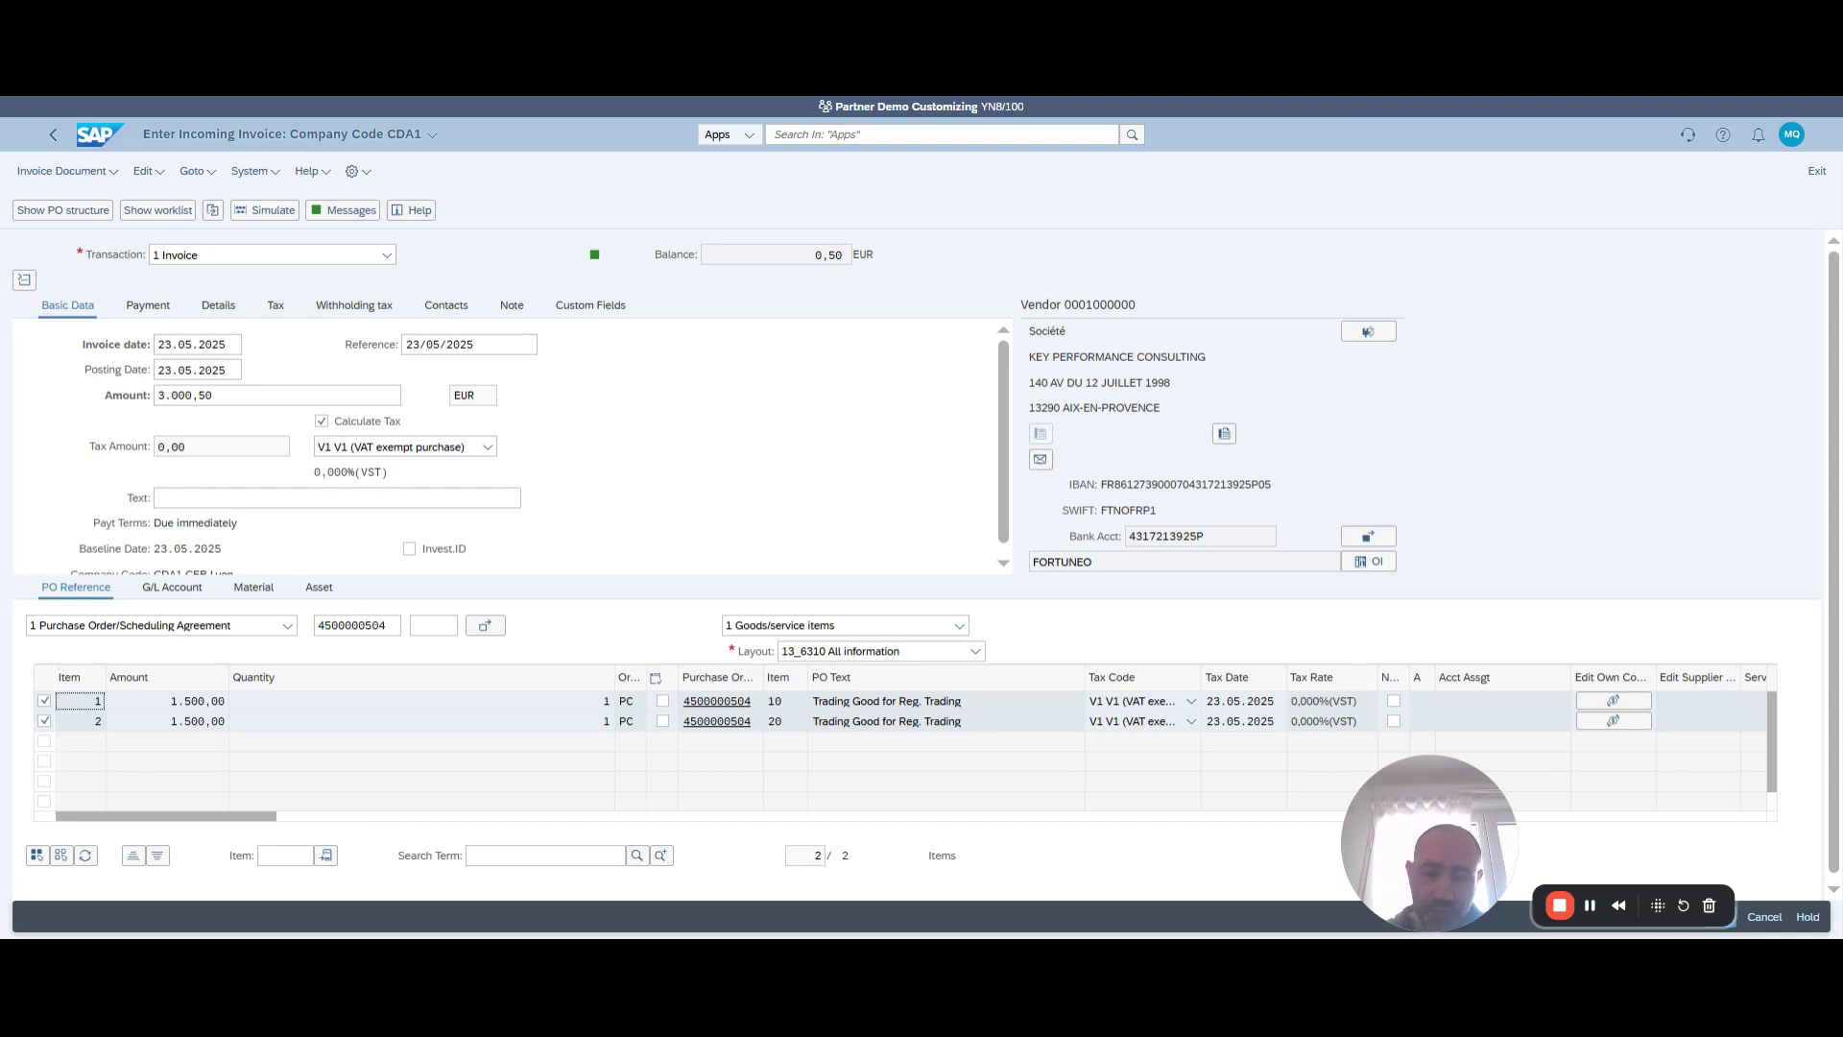
# Simulate the invoice document in document currency and try to post it from the simulation.
pyautogui.click(274, 215)
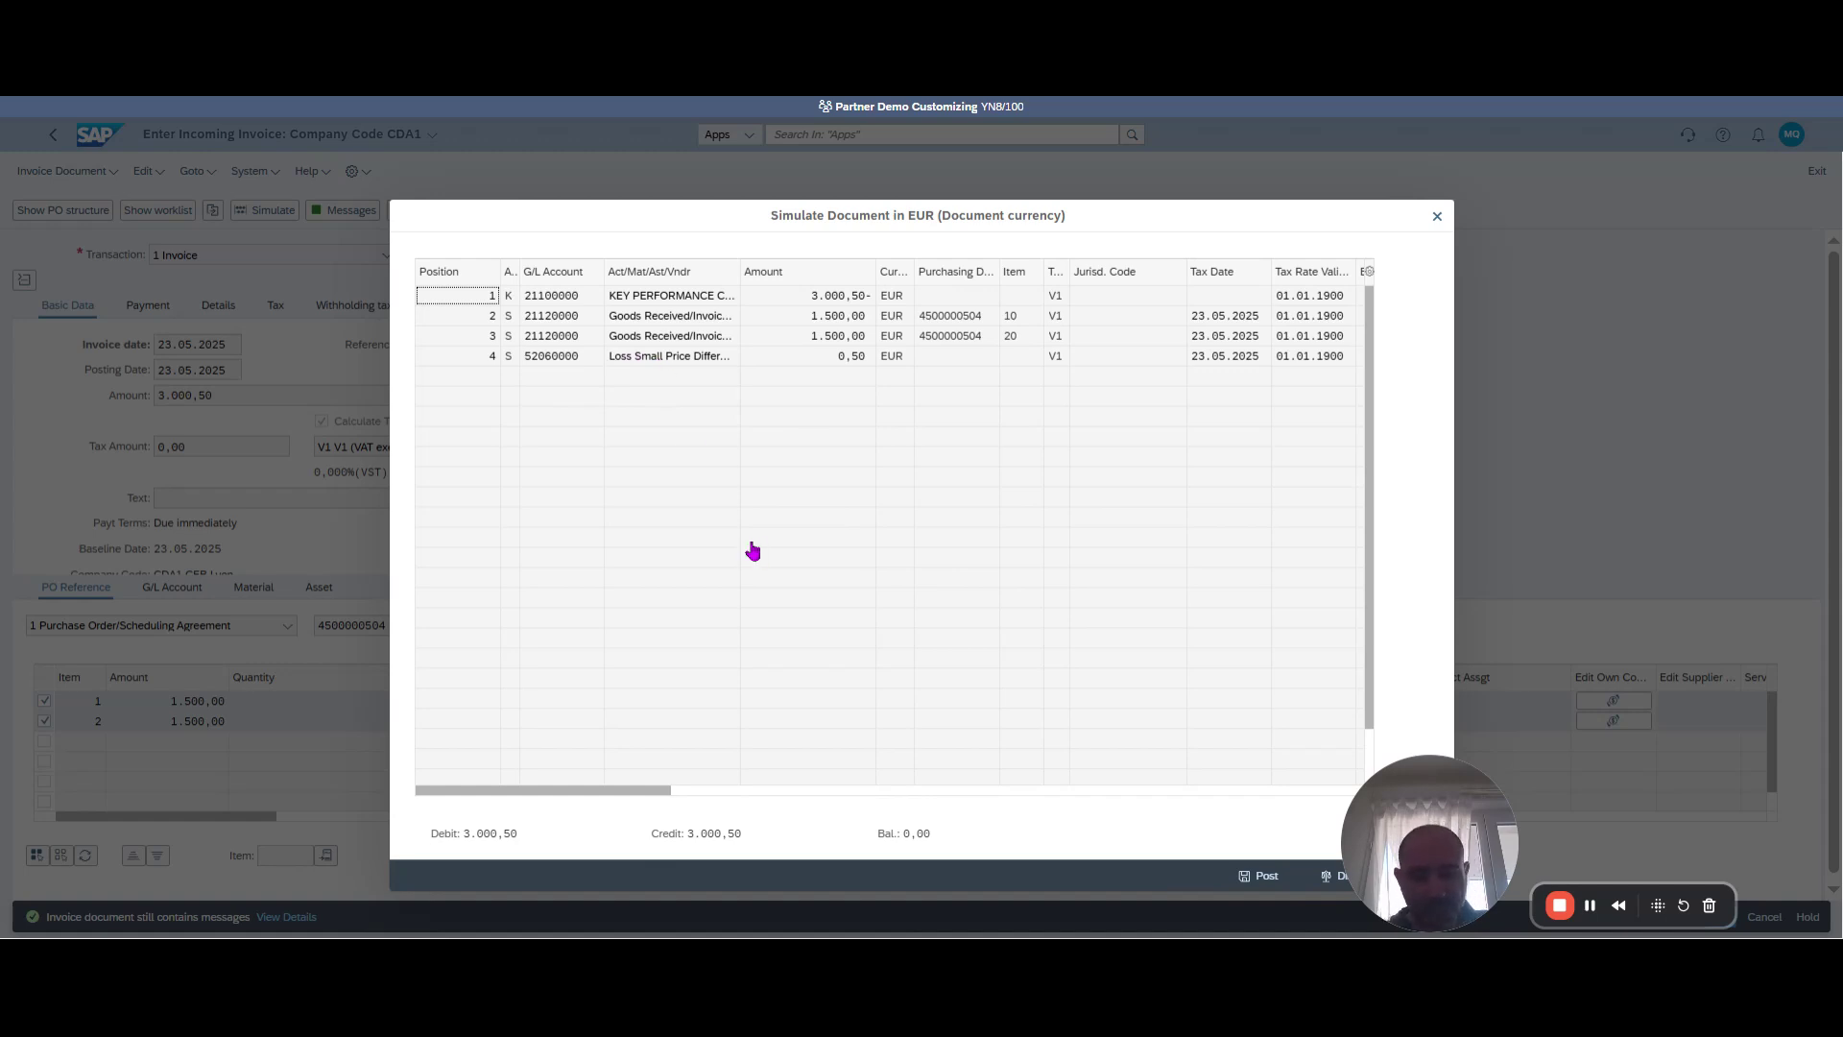
pyautogui.click(1259, 877)
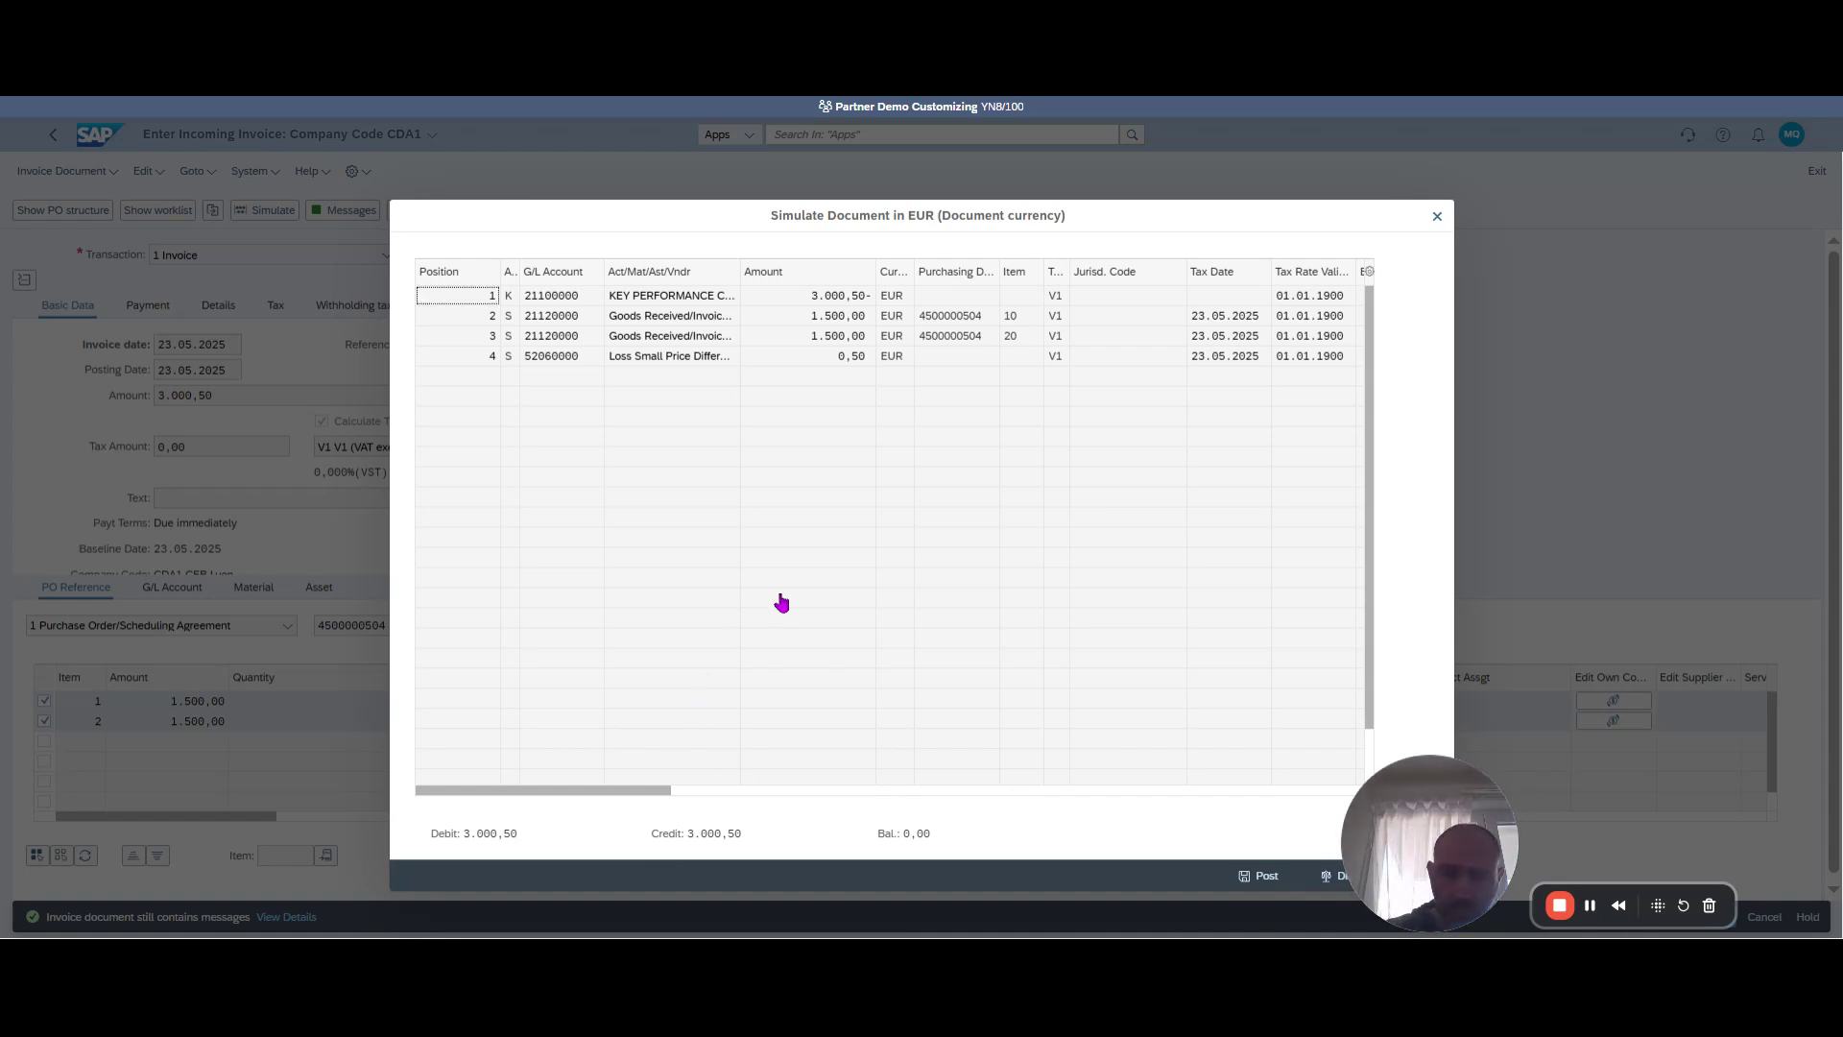
pyautogui.click(1254, 881)
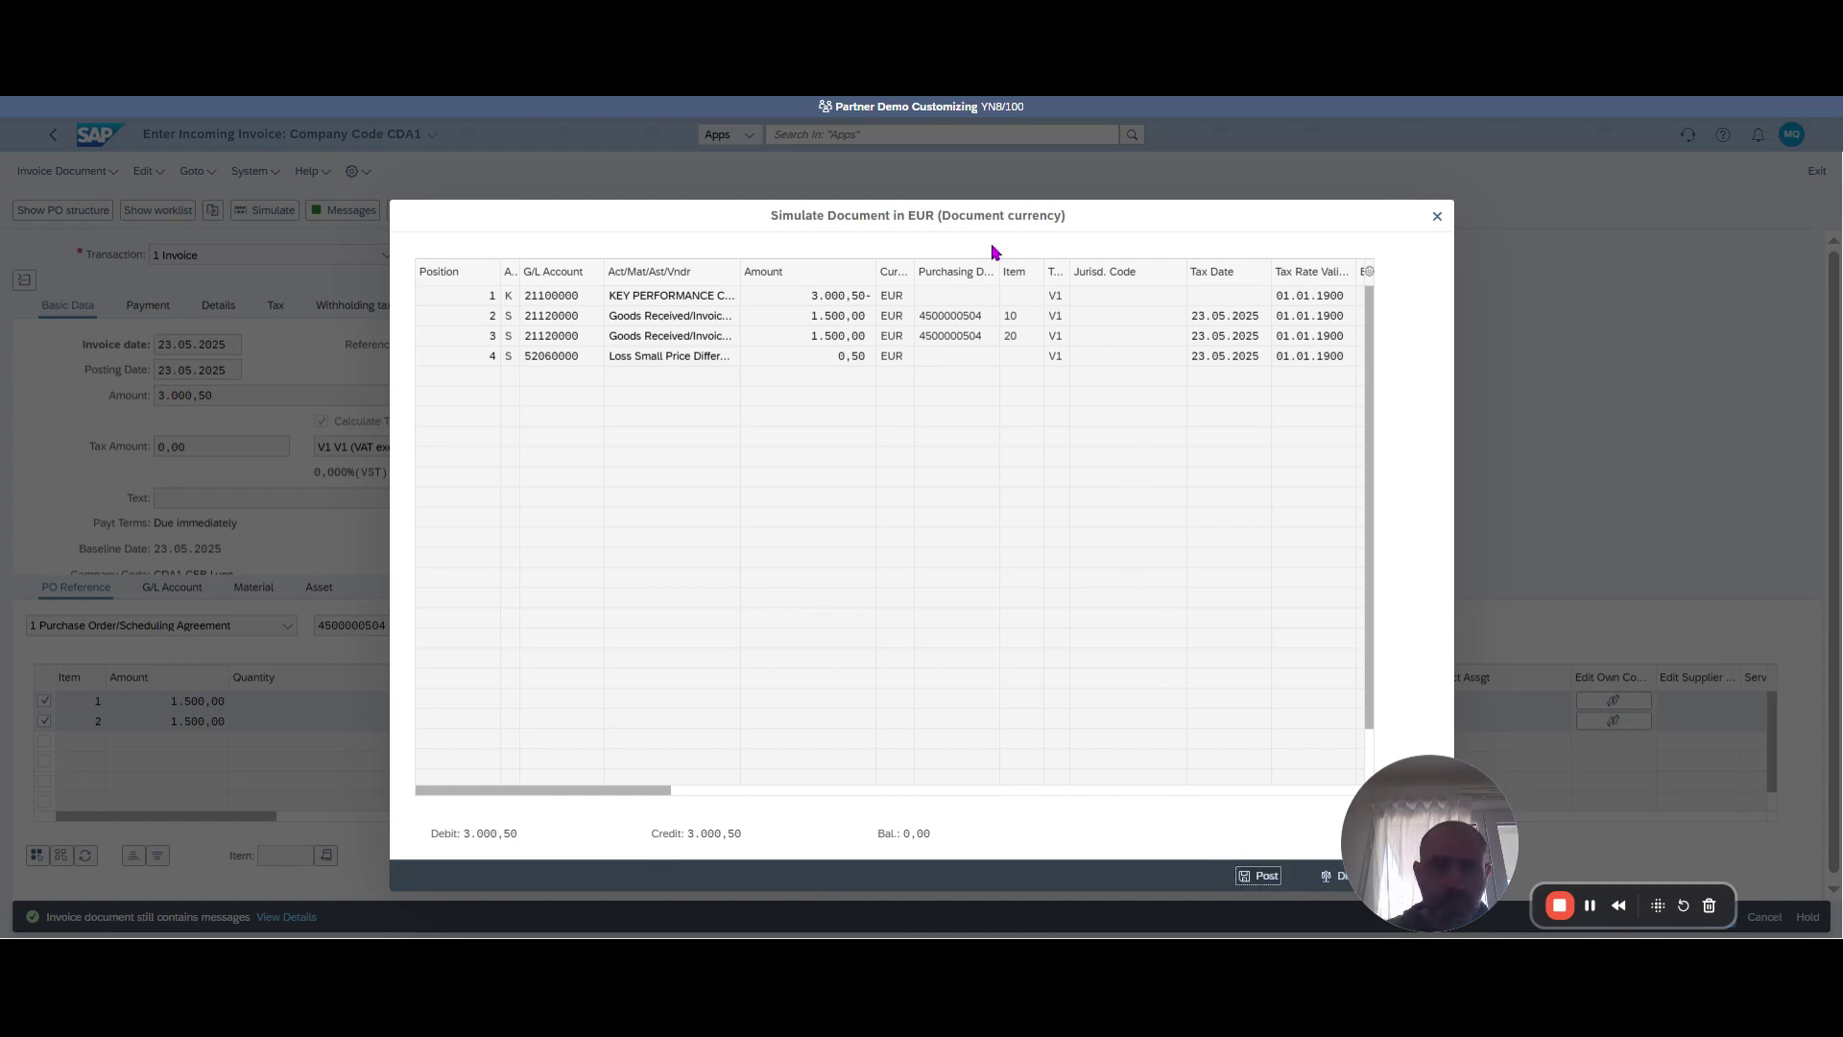
# Check which display currencies are available for the simulated document, keeping the document currency EUR.
pyautogui.moveTo(988, 220); pyautogui.dragTo(962, 217)
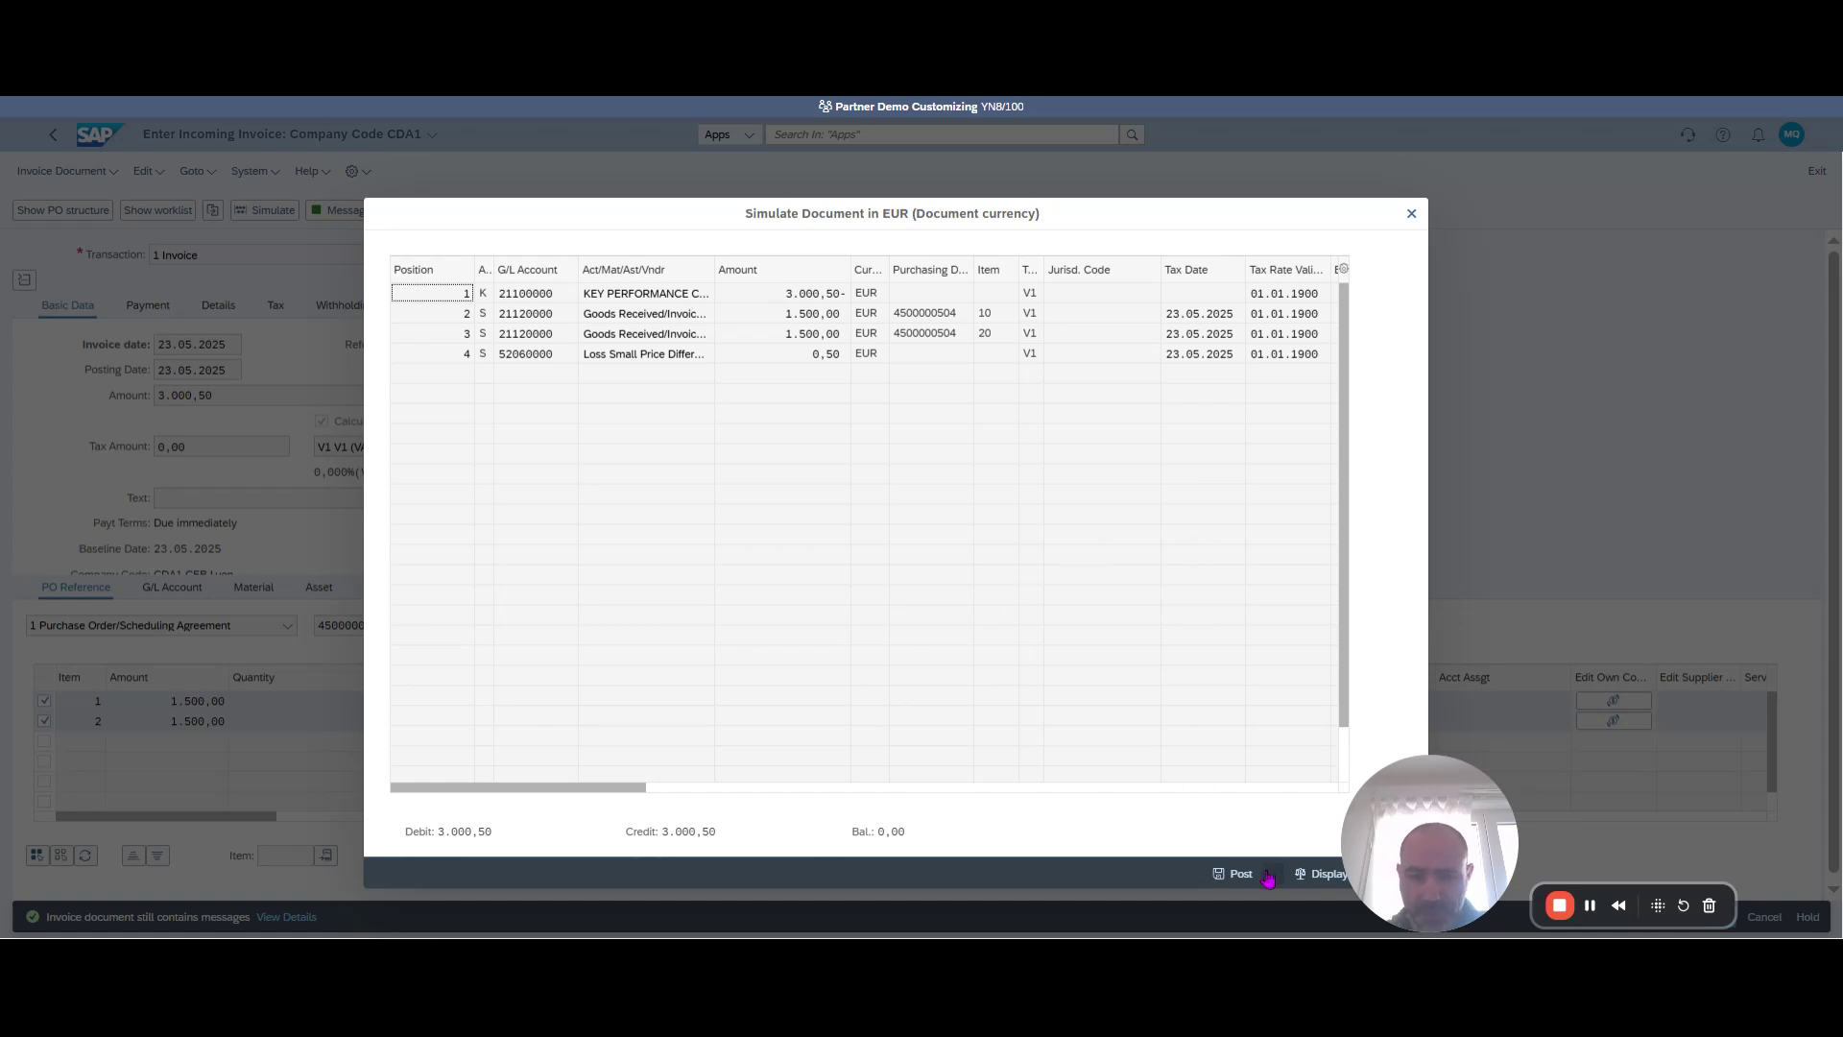
pyautogui.click(1298, 875)
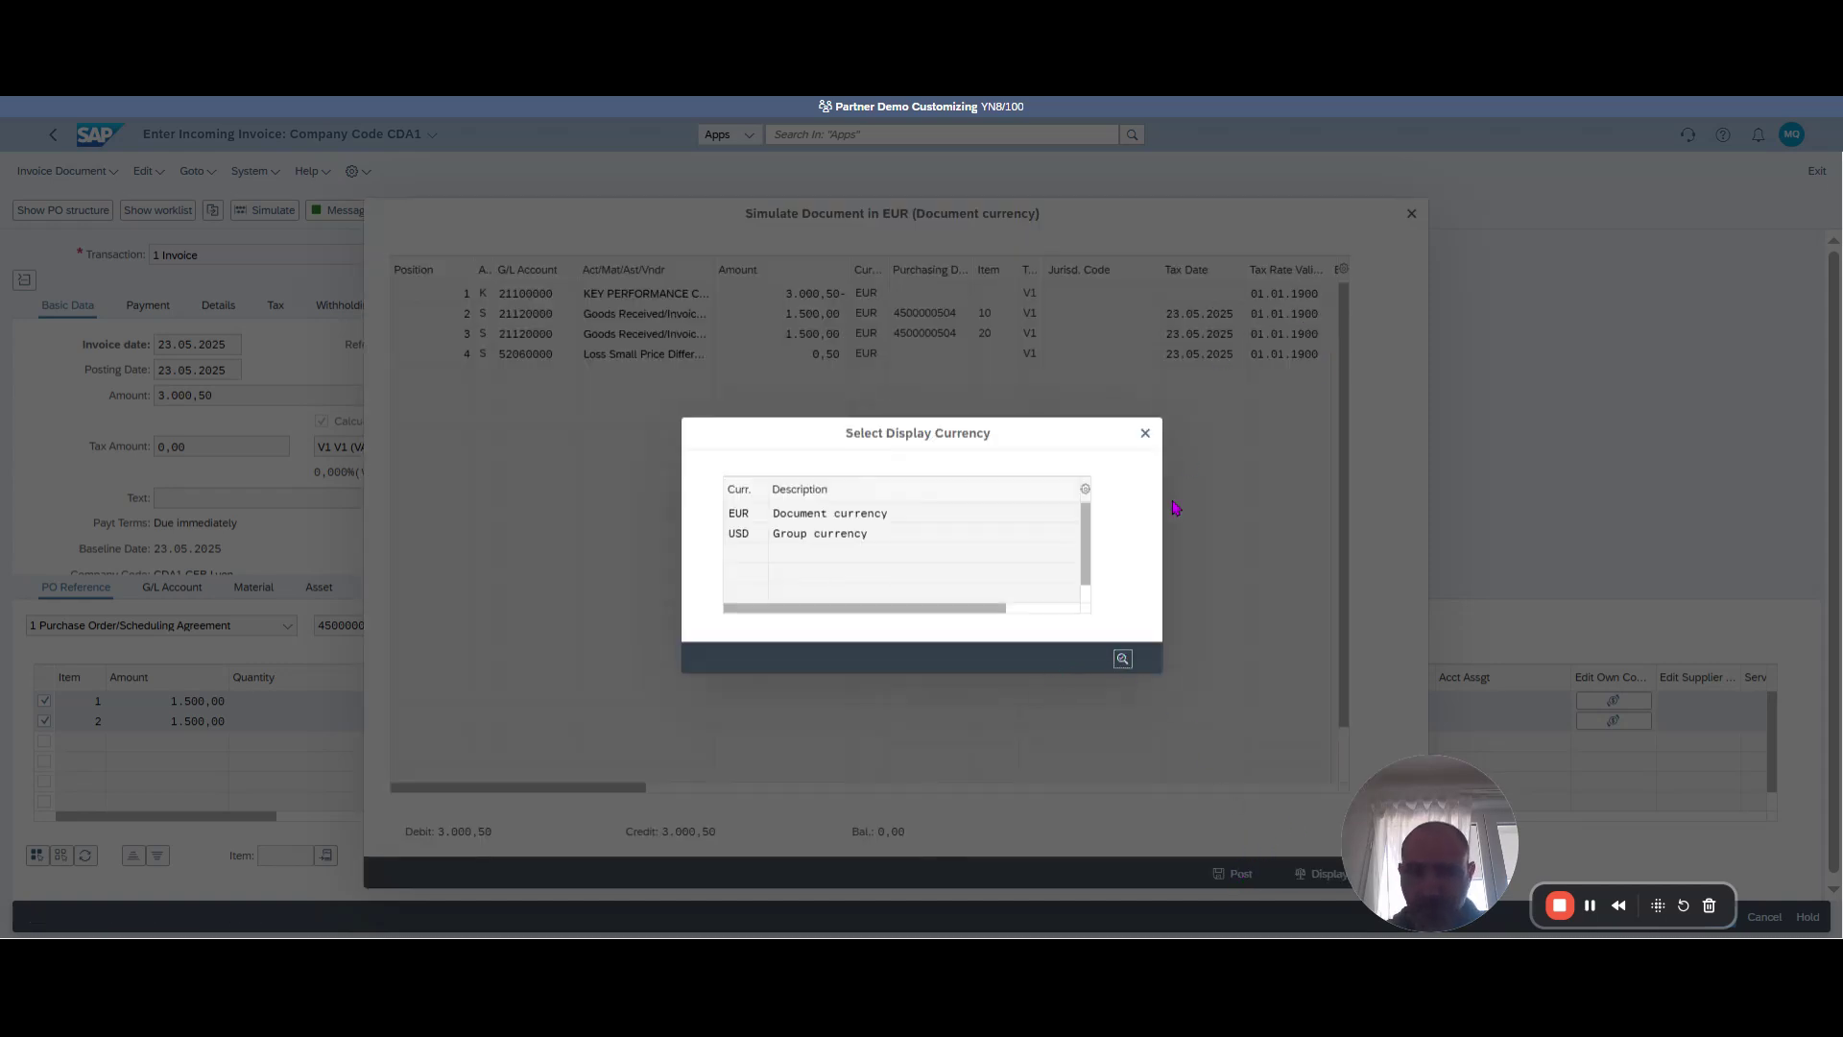
pyautogui.click(1121, 661)
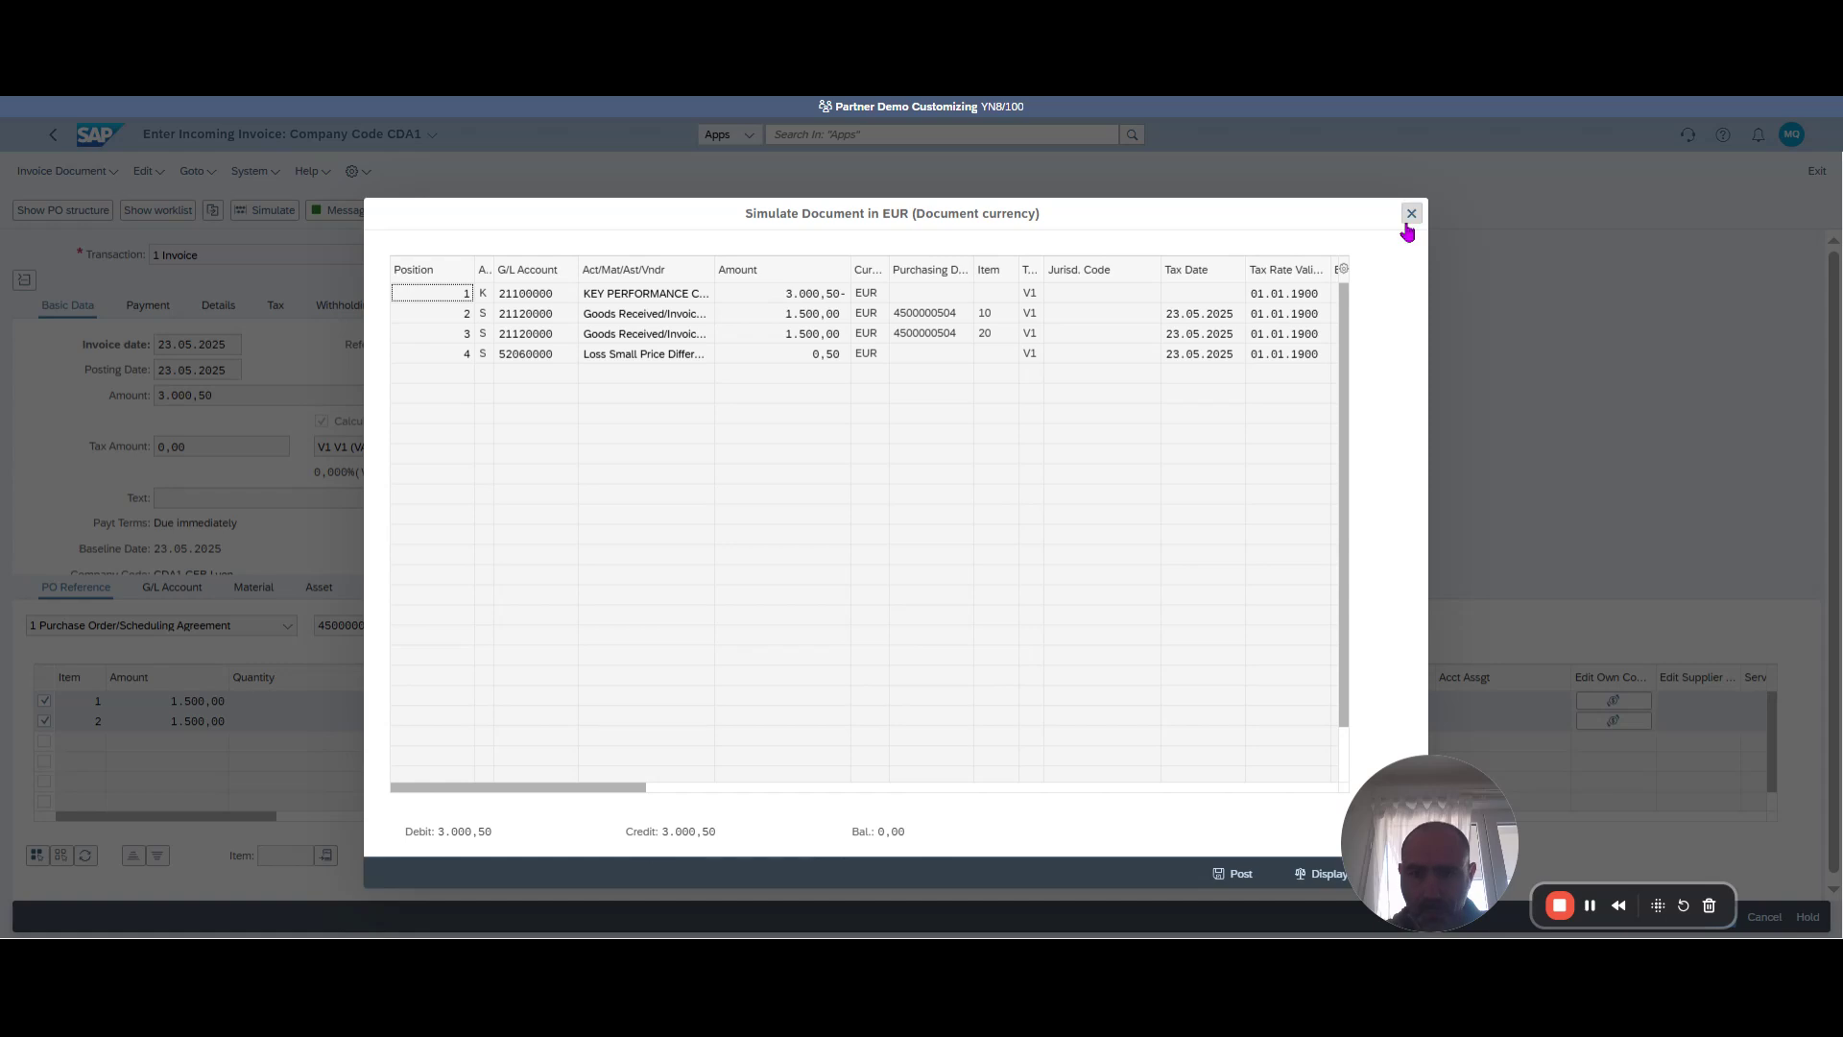
# Close the simulation and review the messages in the invoice's verification log.
pyautogui.click(1411, 213)
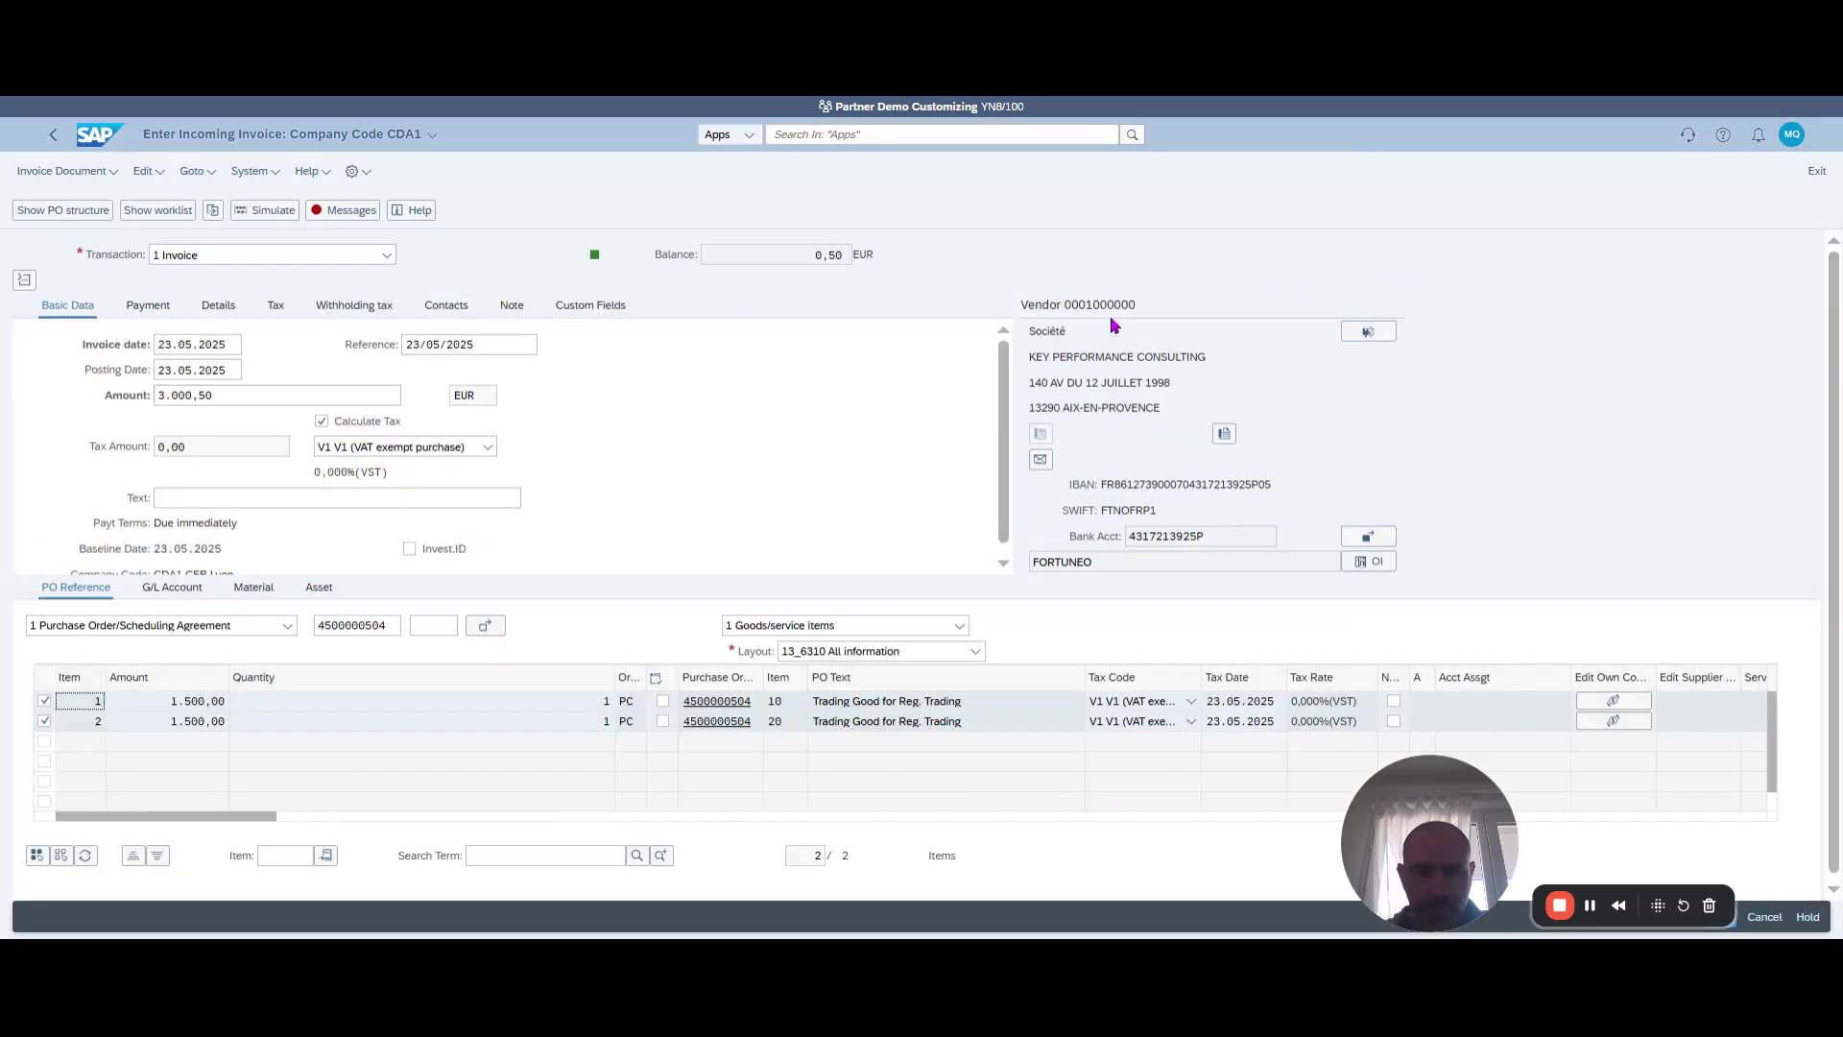
pyautogui.click(343, 209)
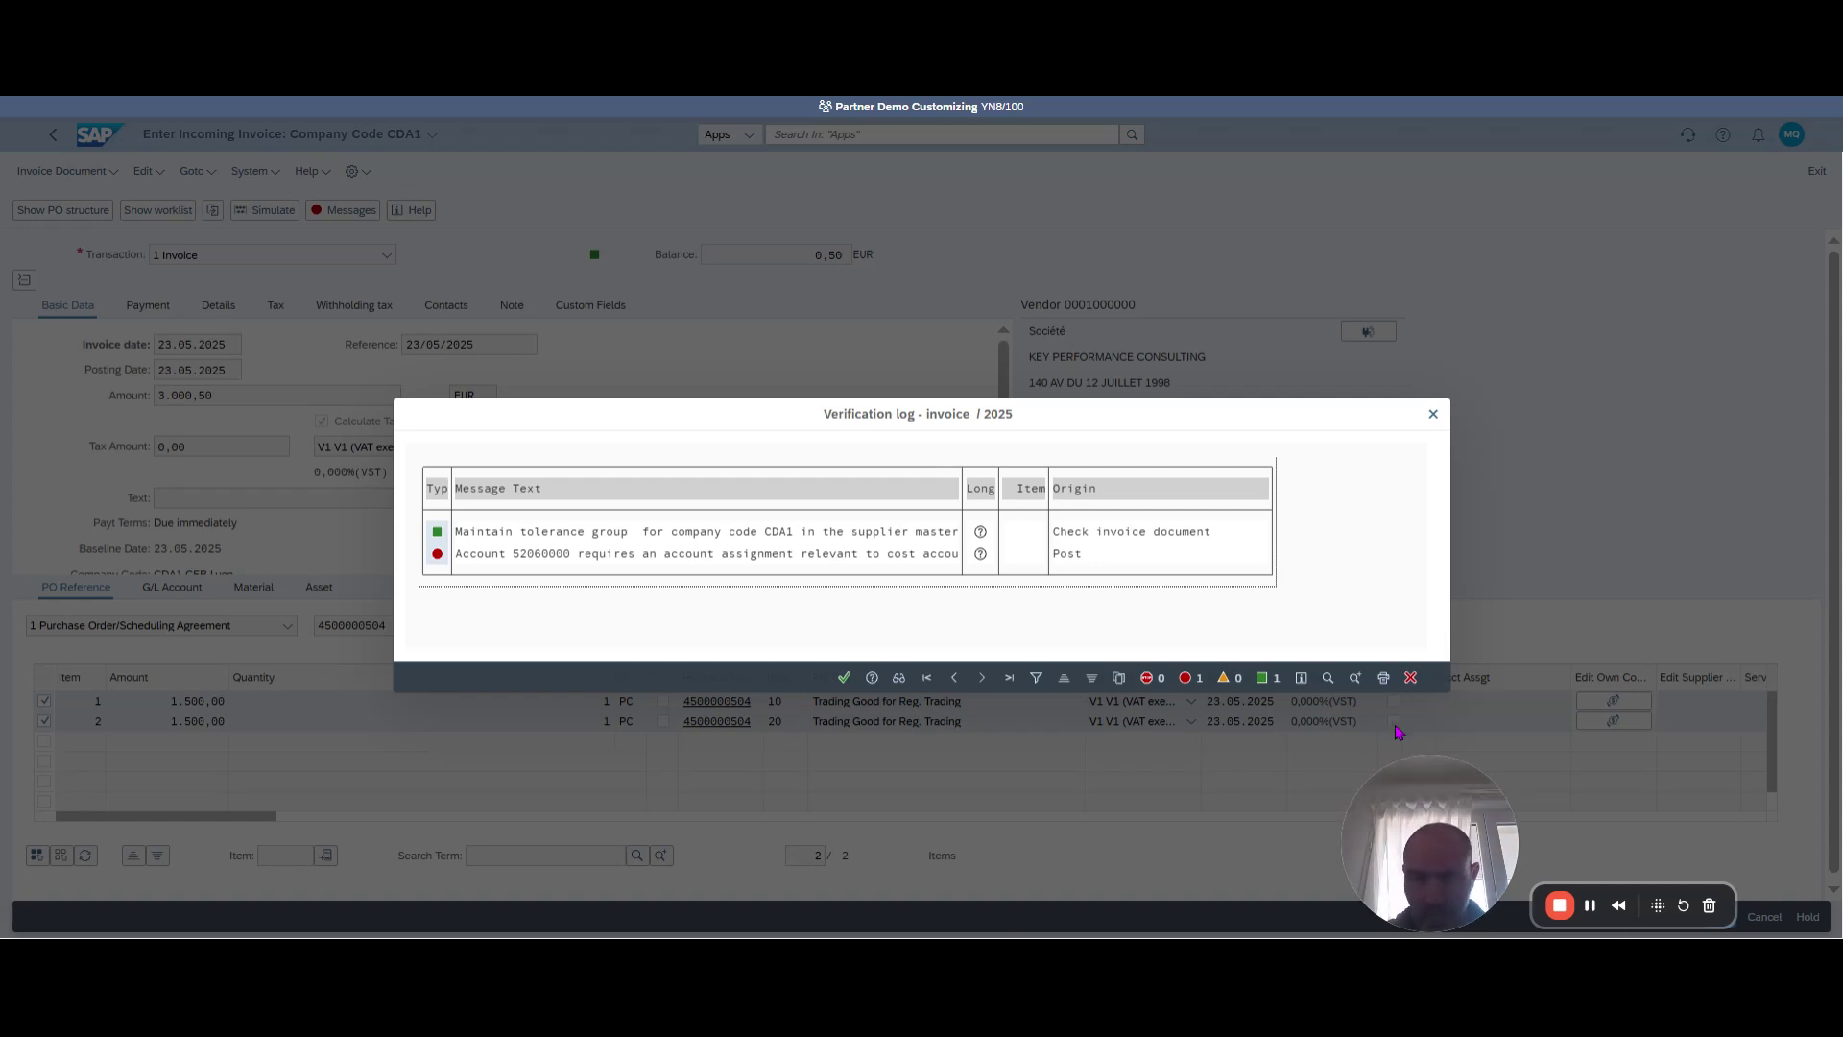
pyautogui.click(1412, 683)
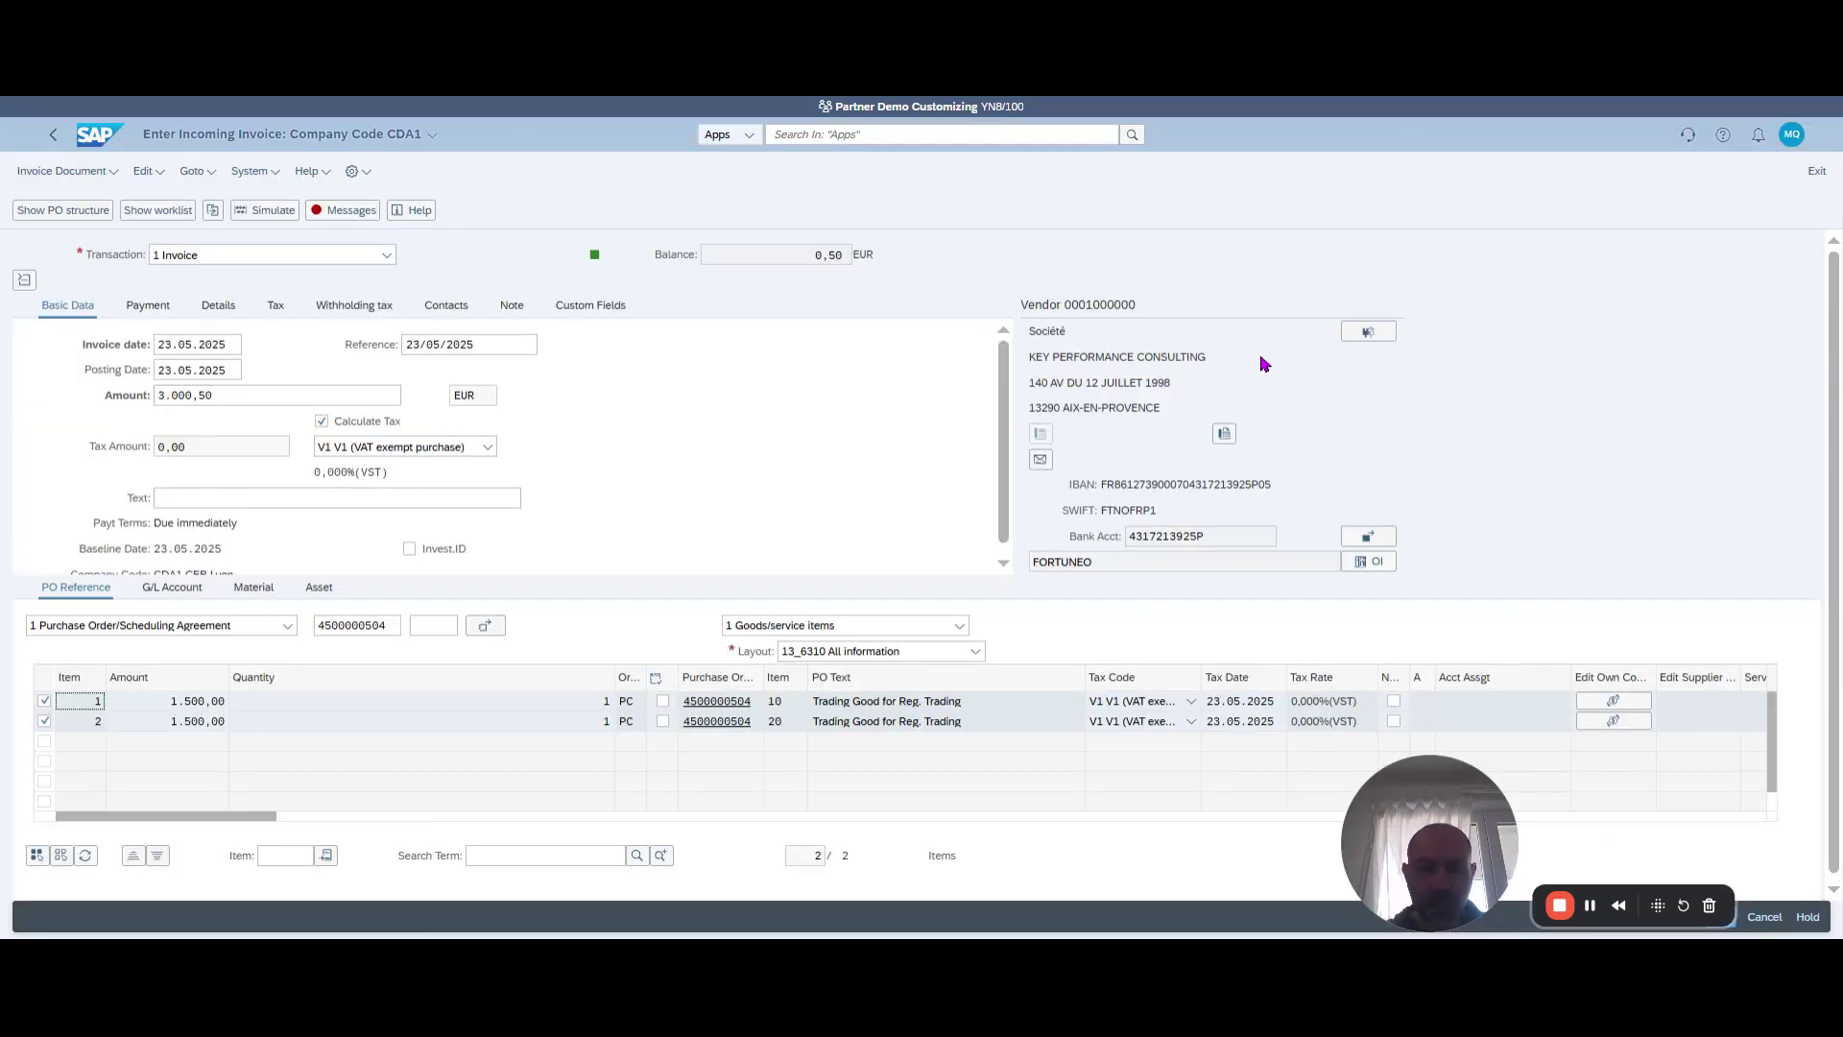